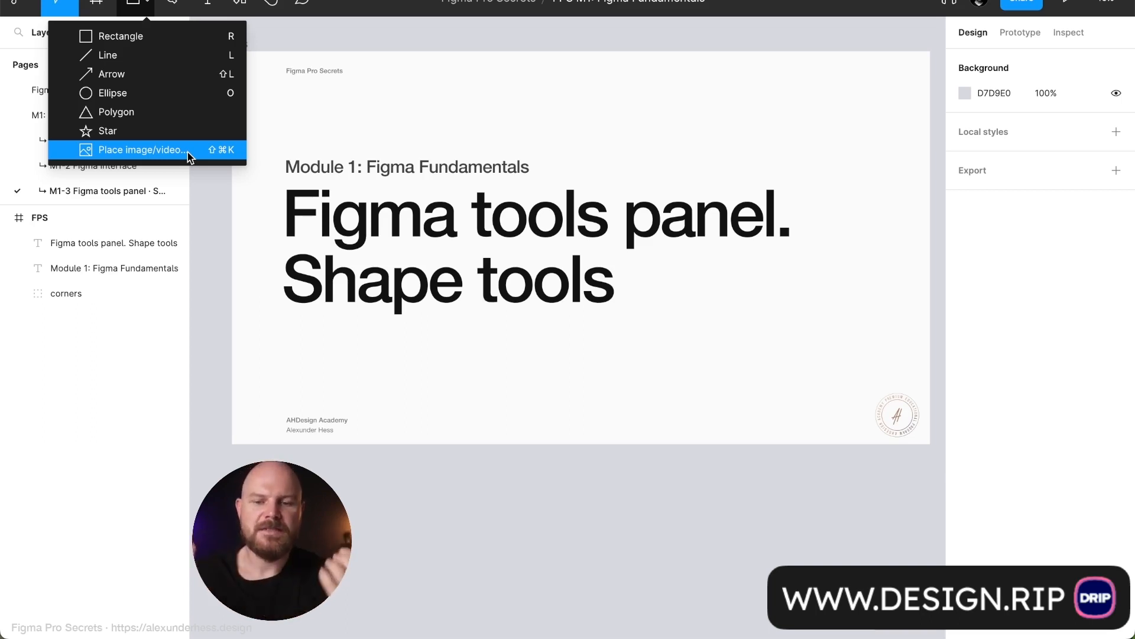
Add the text "Text Shape" below the large heading in the FPS frame and move it to about X 617, Y 789
left_click(359, 312)
key("t")
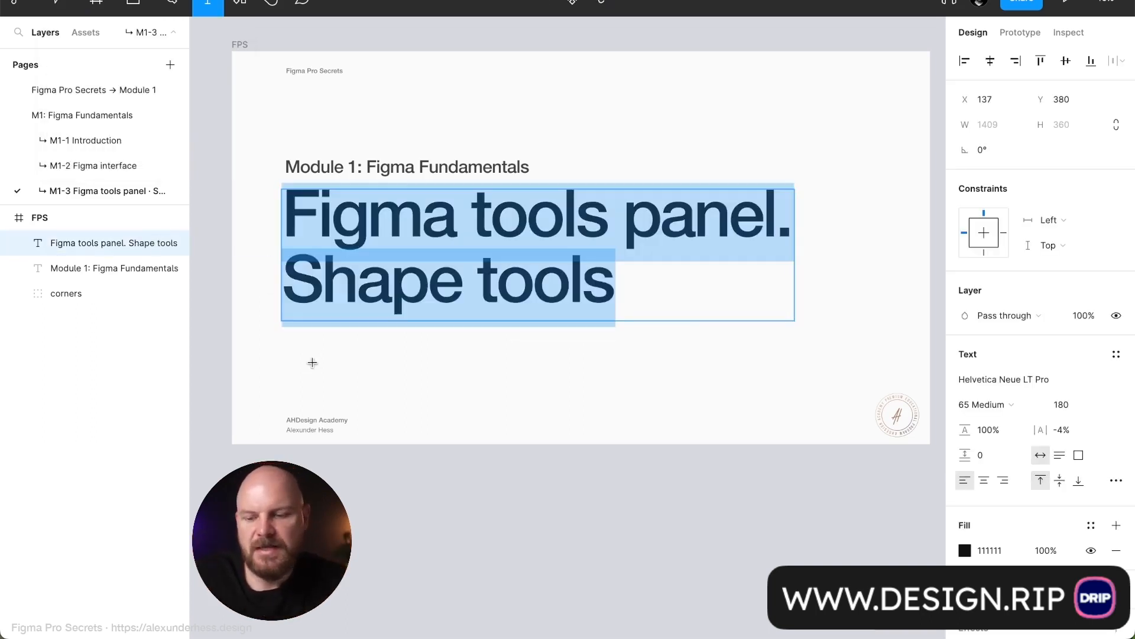
left_click(309, 359)
type("Te")
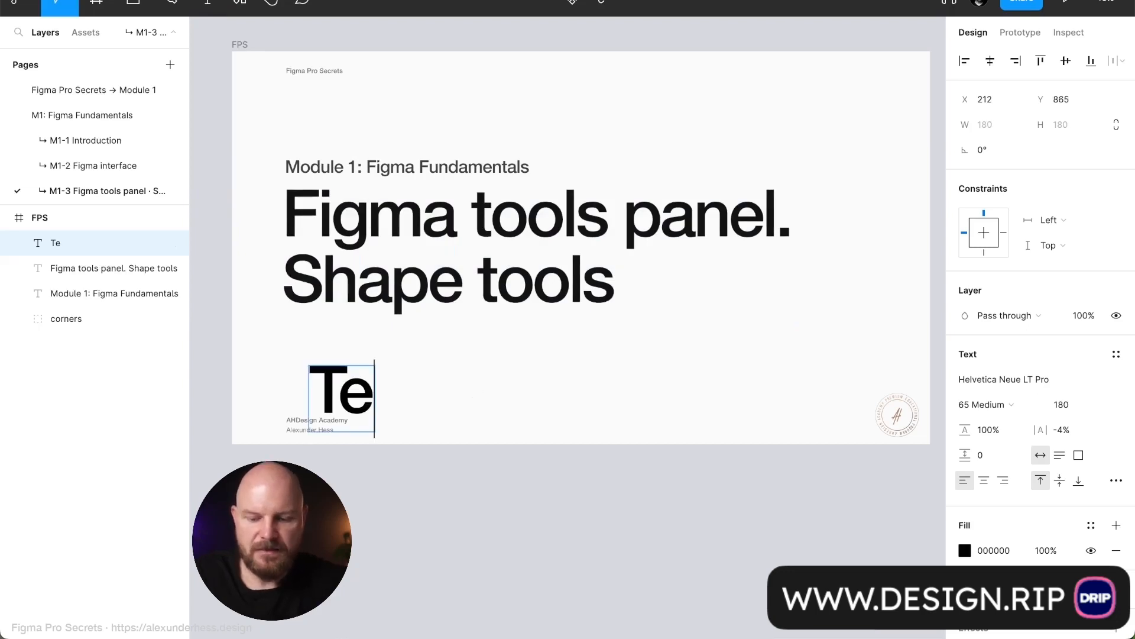
type("xt Shape")
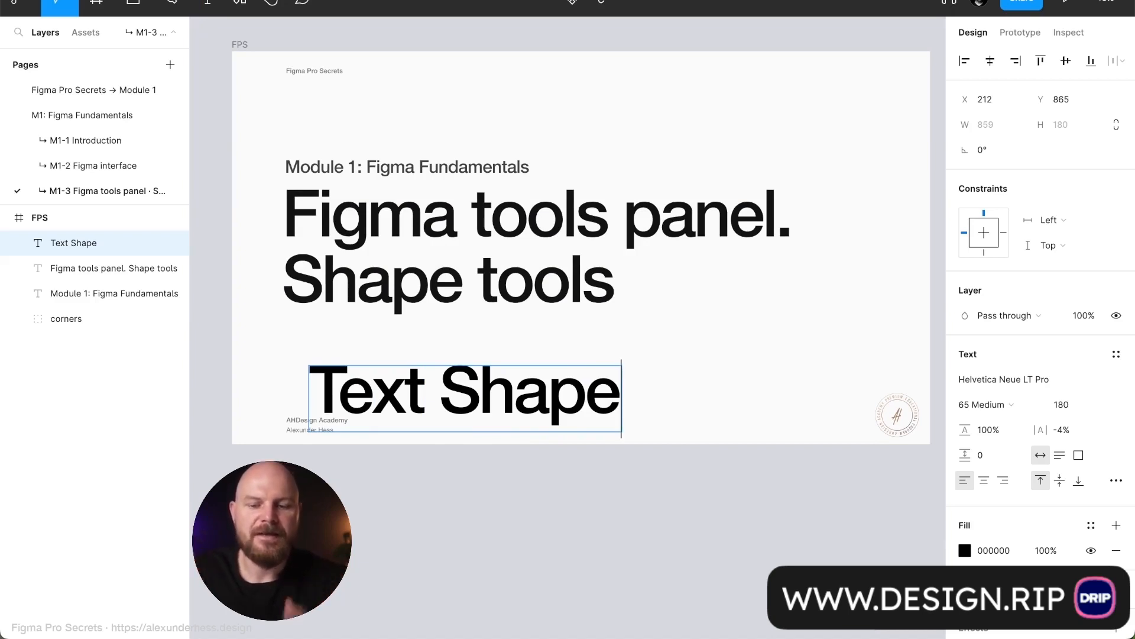
key("Escape")
left_click_drag(558, 394, 705, 366)
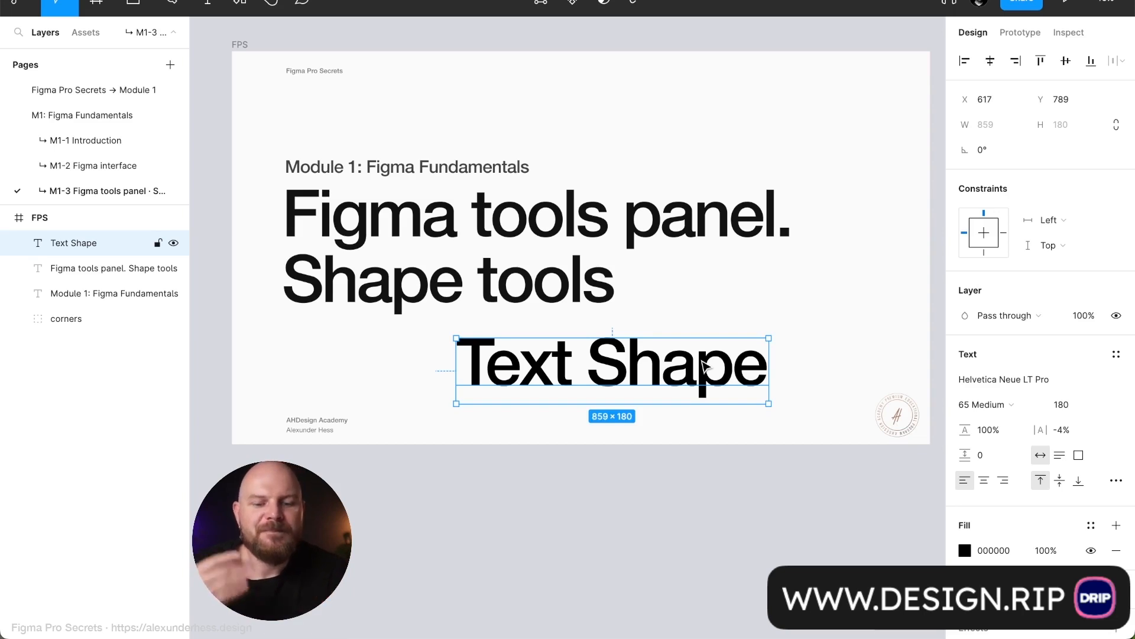
Extend the "Text Shape" text to "Text Shape Line" and shift it horizontally to about X 426
double_click(702, 367)
key("Right")
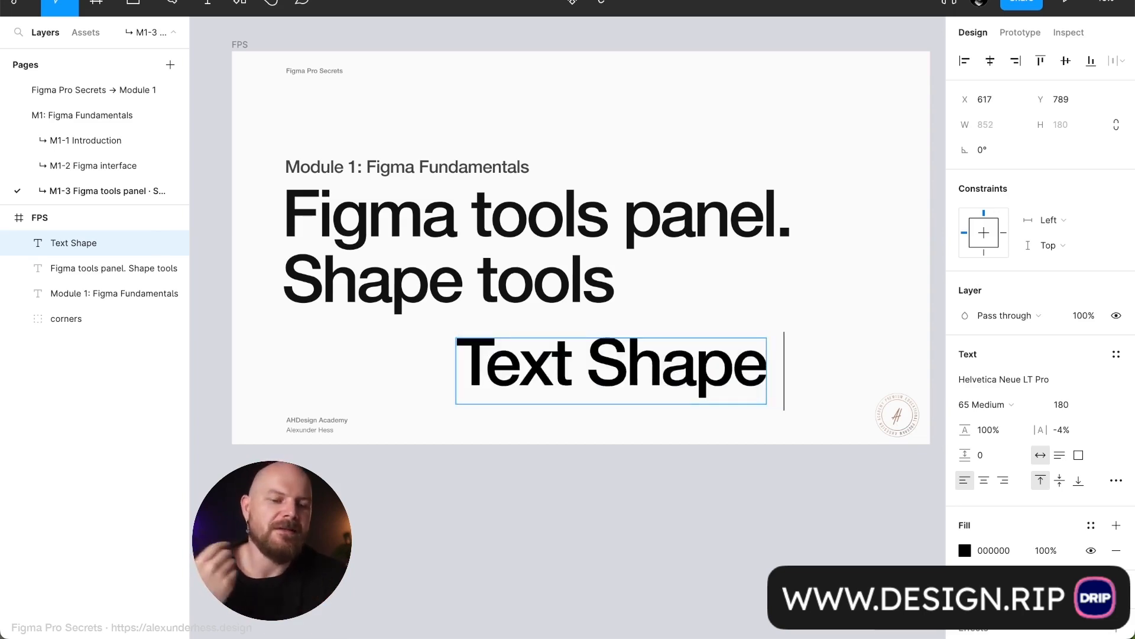
type("Line")
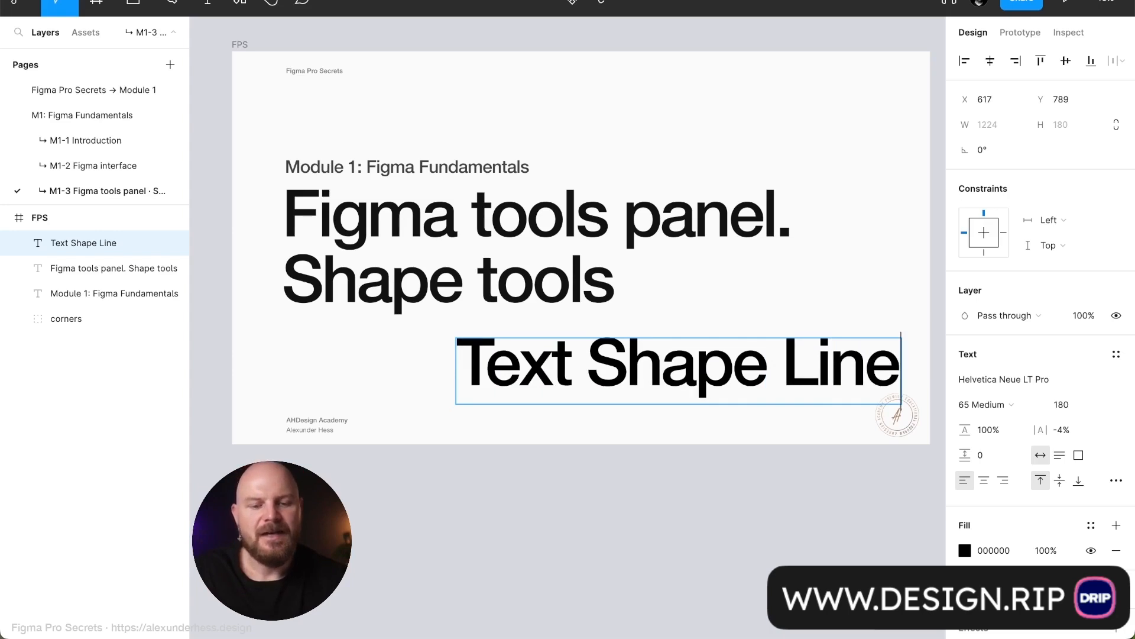
key("Escape")
left_click_drag(728, 375, 656, 384)
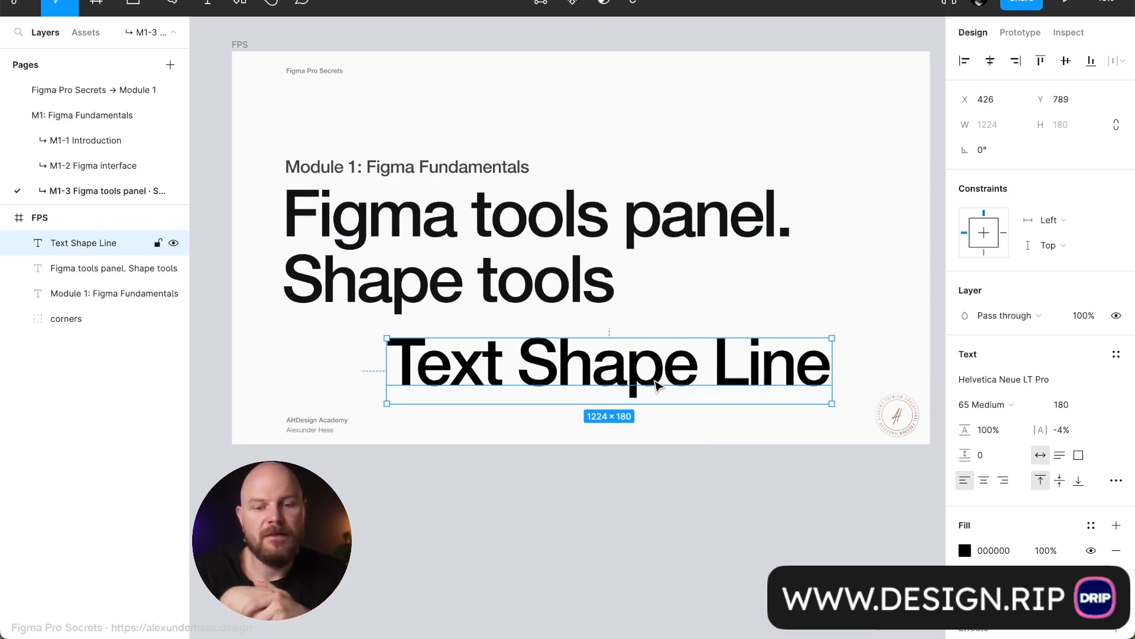
Draw an open, curved three-point path about 1042 × 199 below the FPS frame with the Pen tool
key("p")
left_click(721, 520)
left_click_drag(607, 562, 415, 495)
left_click_drag(358, 552, 357, 600)
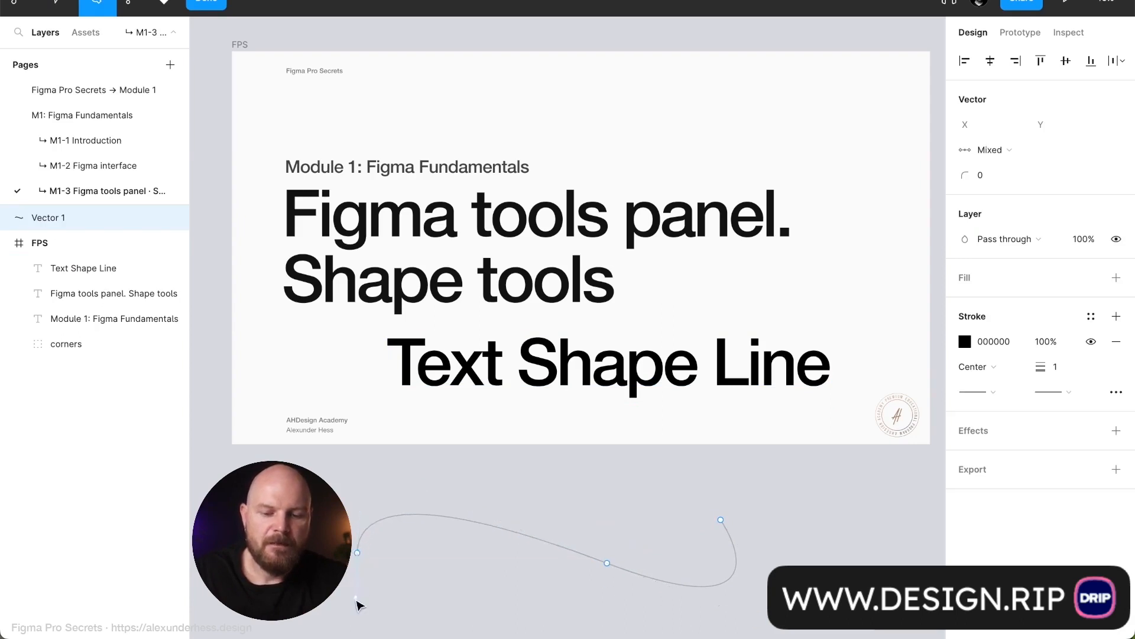
key("Return")
Set the curved path's stroke weight to 5 and deselect it
left_click(1063, 342)
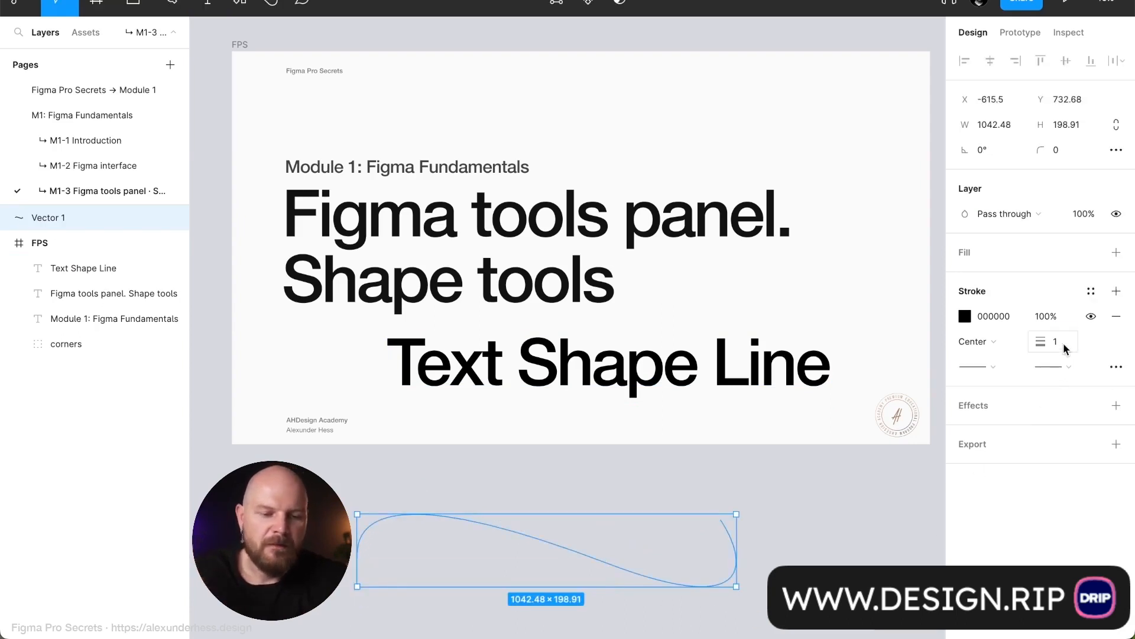
type("5")
key("Return")
left_click(828, 522)
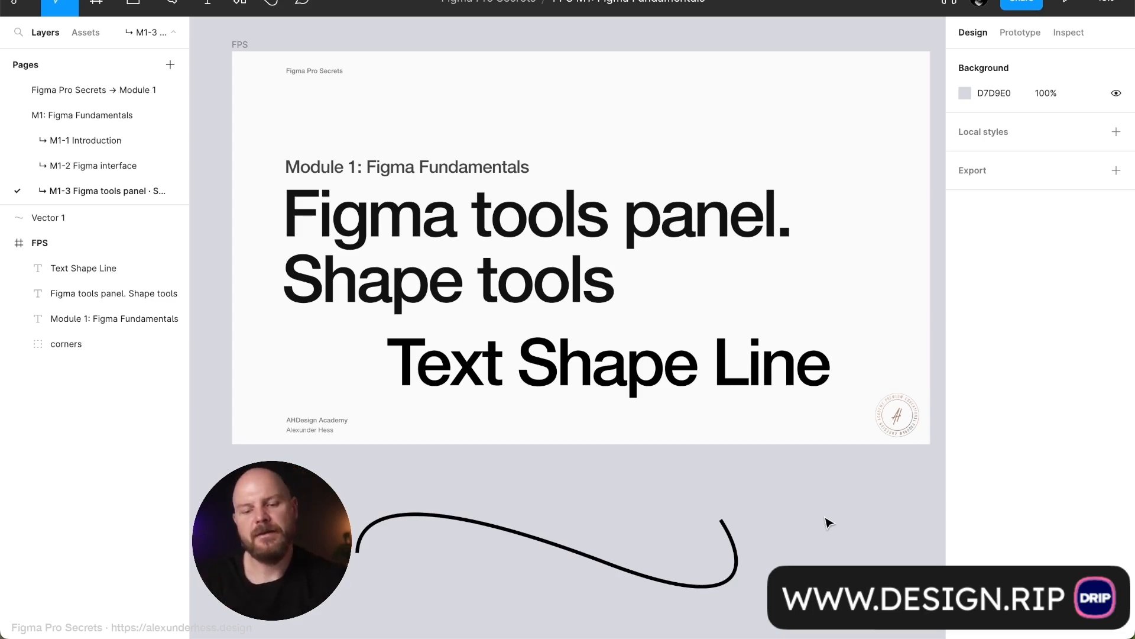
Delete the curved path below the frame and the "Text Shape Line" text inside it
left_click(757, 535)
key("Delete")
scroll(759, 503, "down", 2)
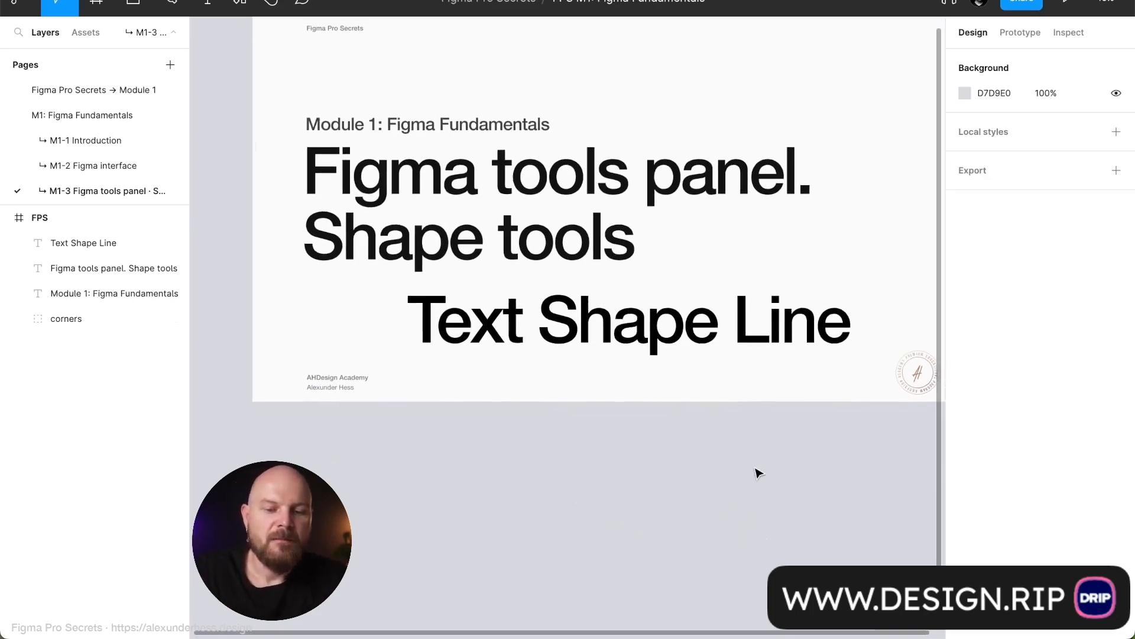
scroll(758, 473, "right", 1)
left_click(697, 358)
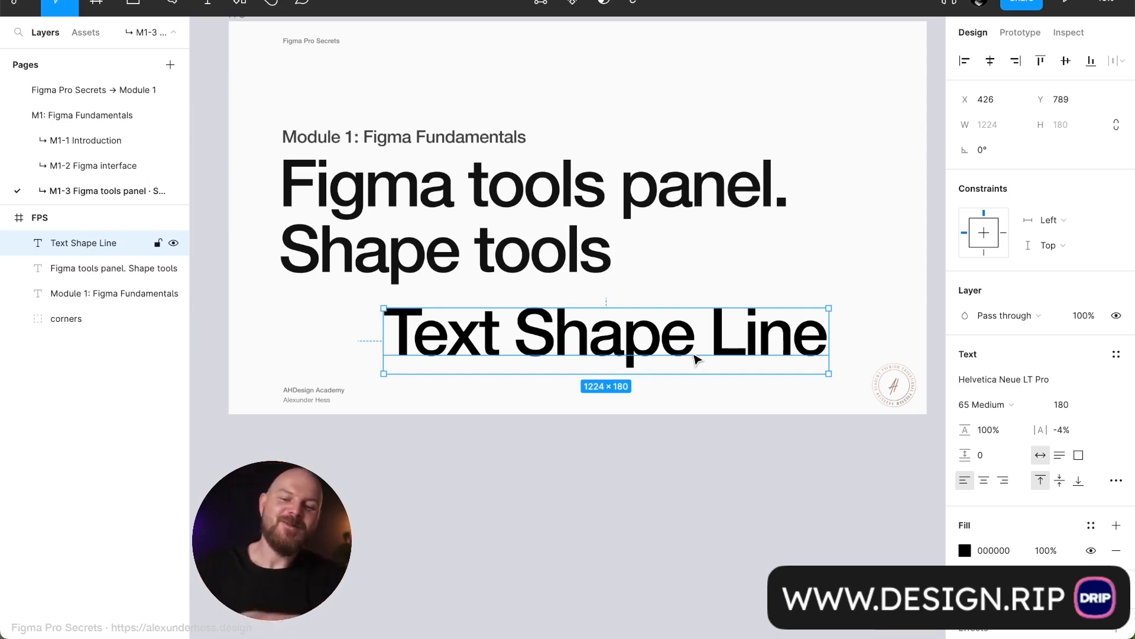
key("Delete")
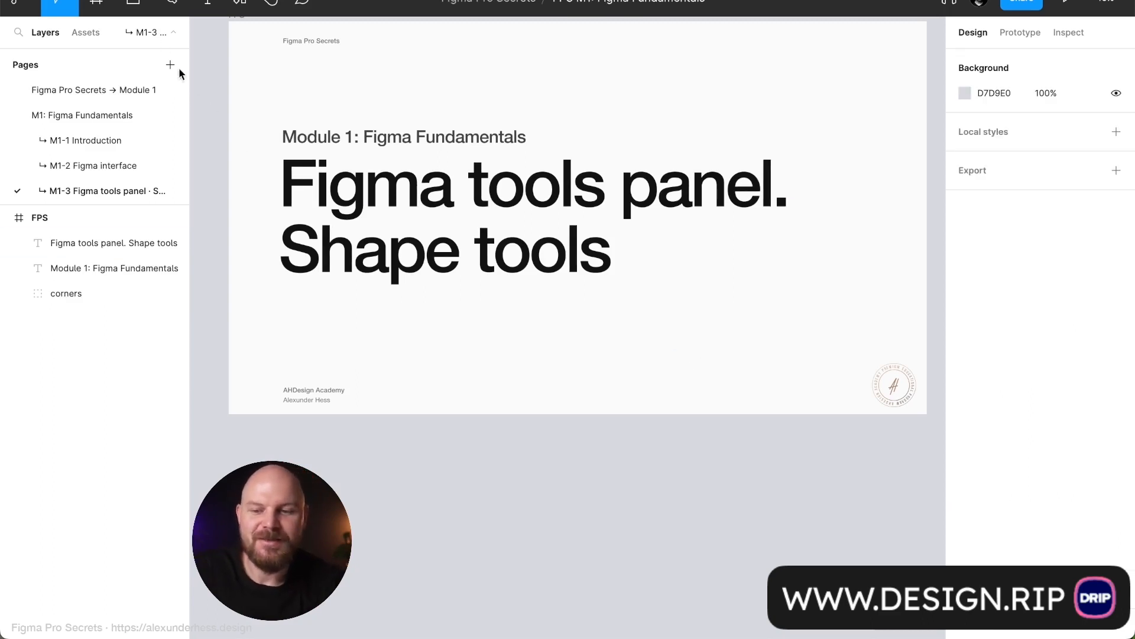
Draw two rectangles side by side below the FPS frame, about 414 × 341 and about 459 × 430
left_click(147, 4)
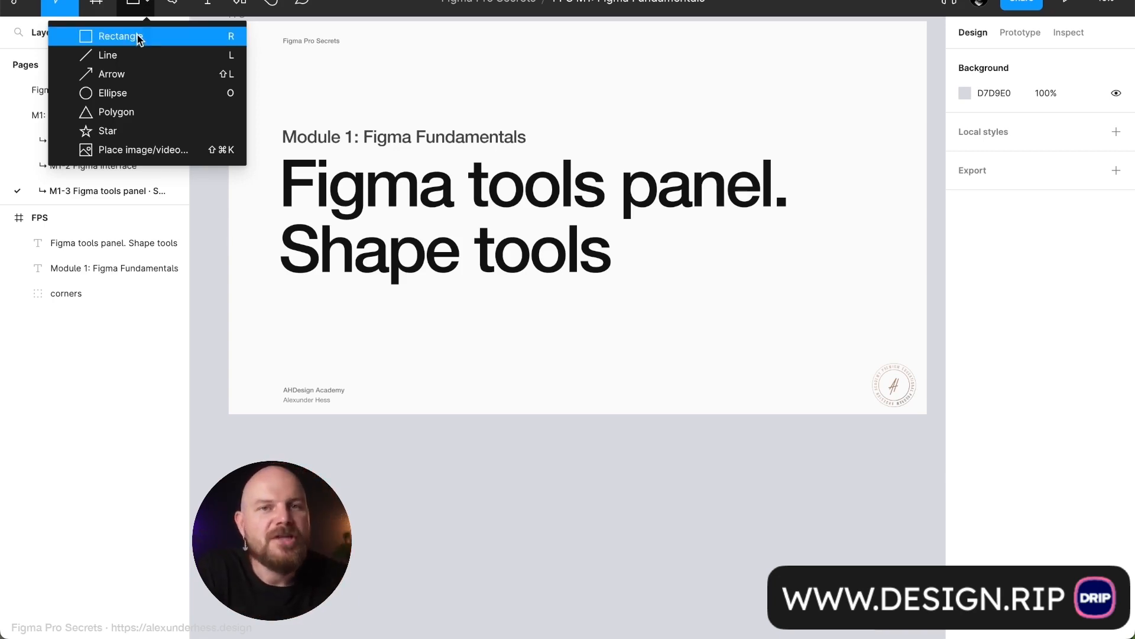
left_click(150, 4)
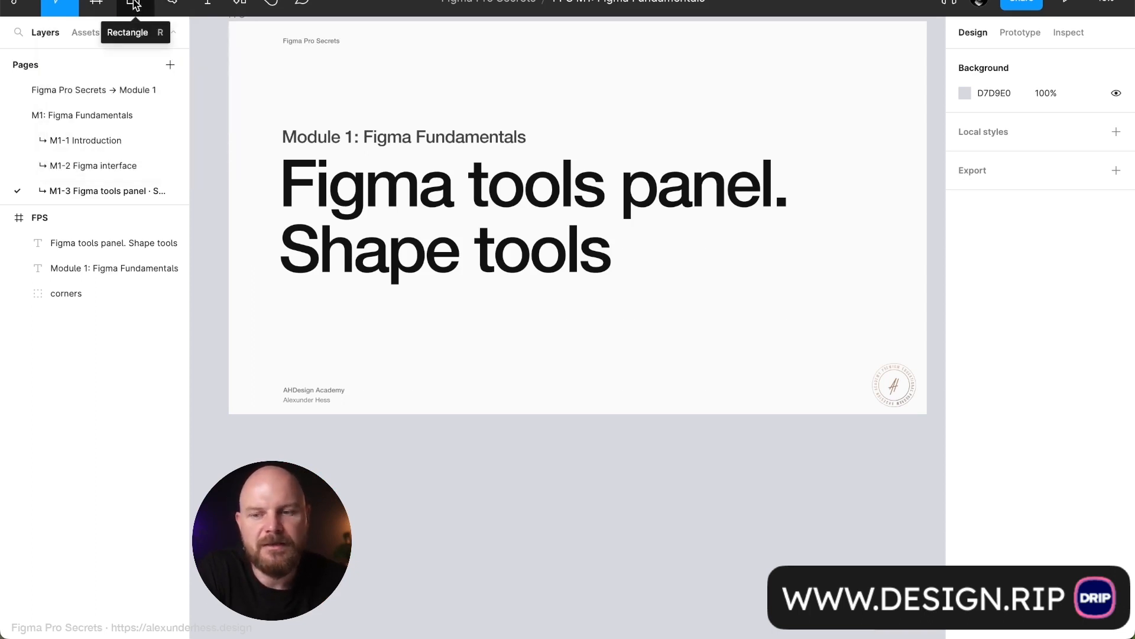
left_click(136, 6)
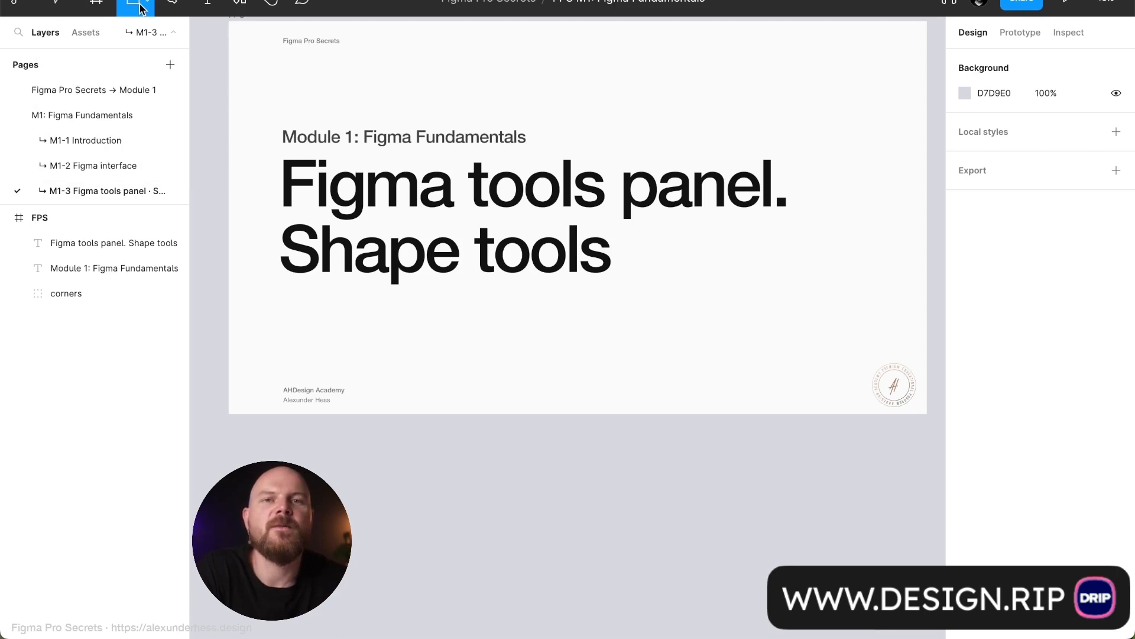
scroll(294, 371, "down", 5)
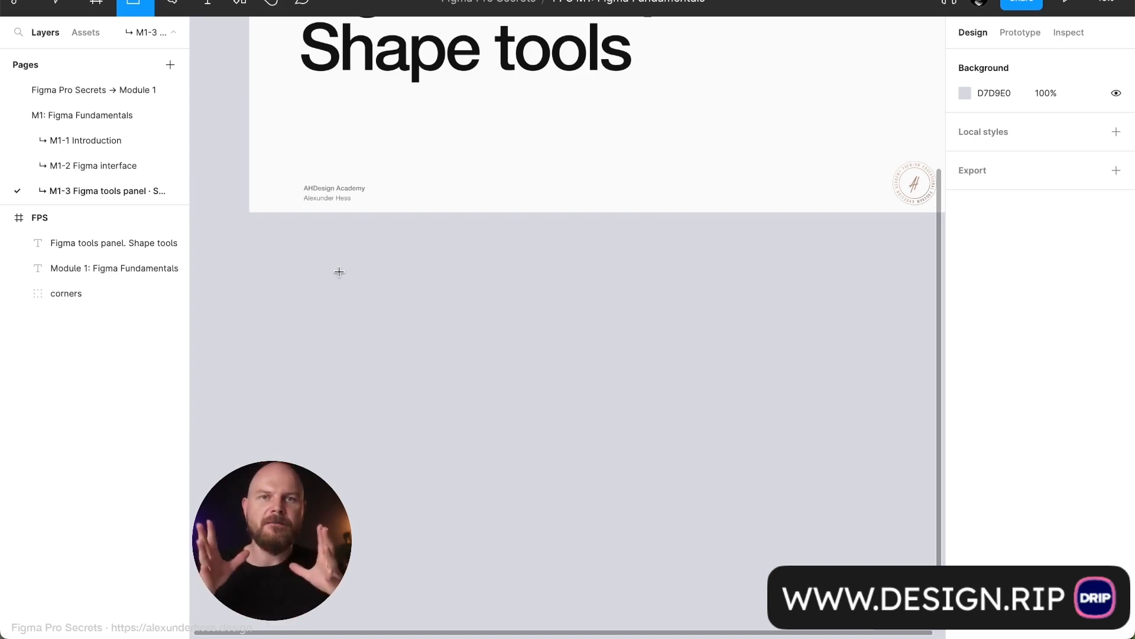
scroll(341, 267, "down", 2)
scroll(341, 268, "right", 2)
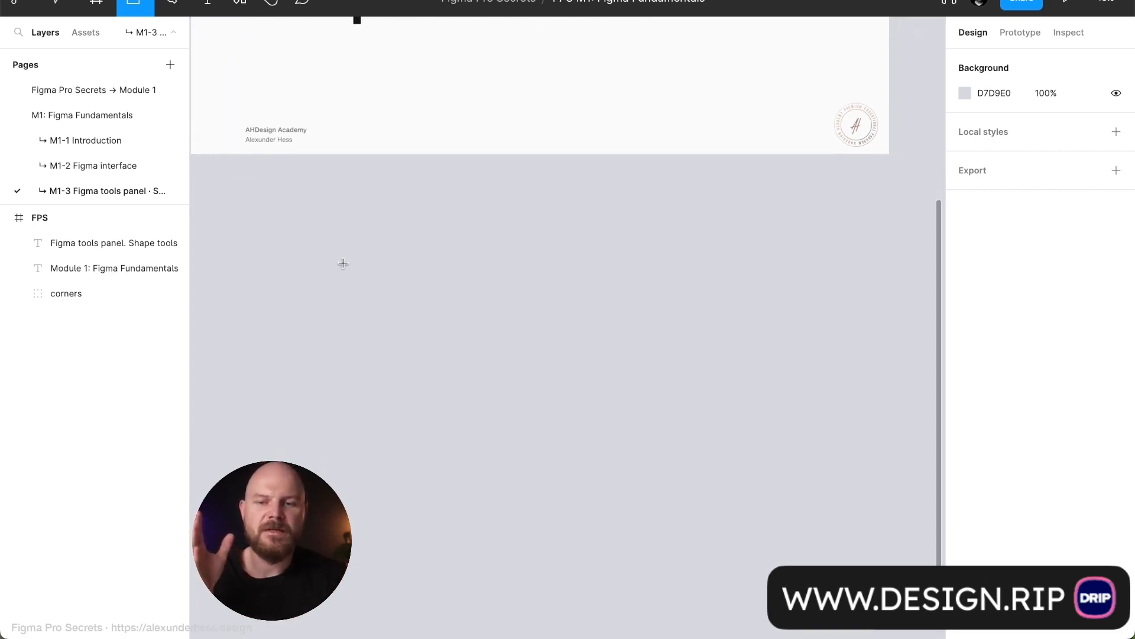
scroll(271, 203, "up", 1)
scroll(271, 203, "left", 2)
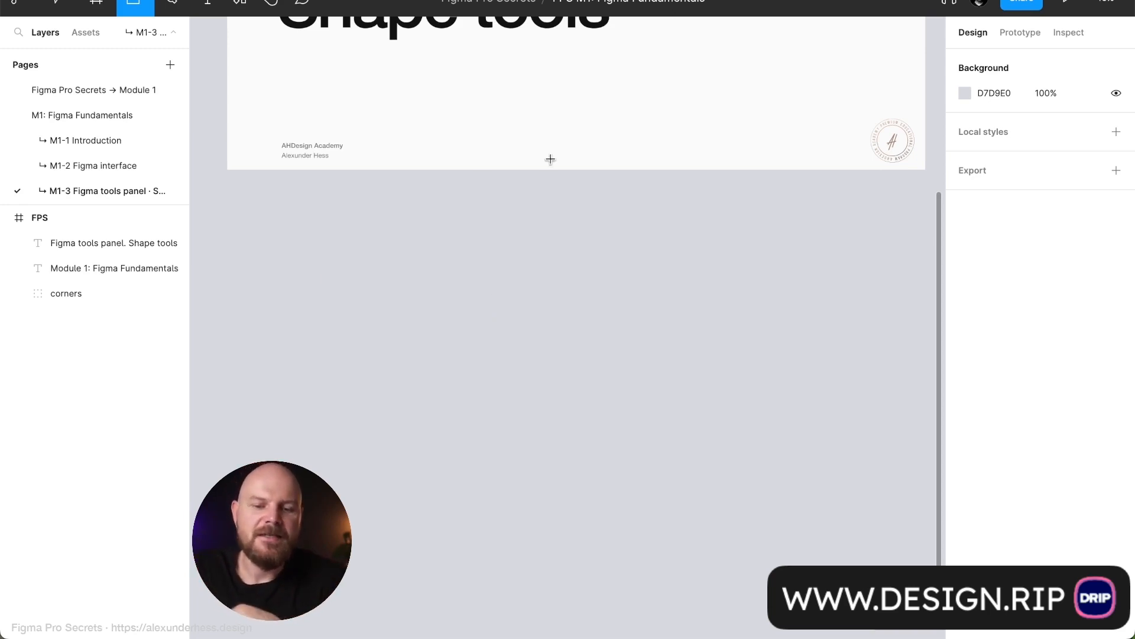
left_click_drag(332, 195, 482, 319)
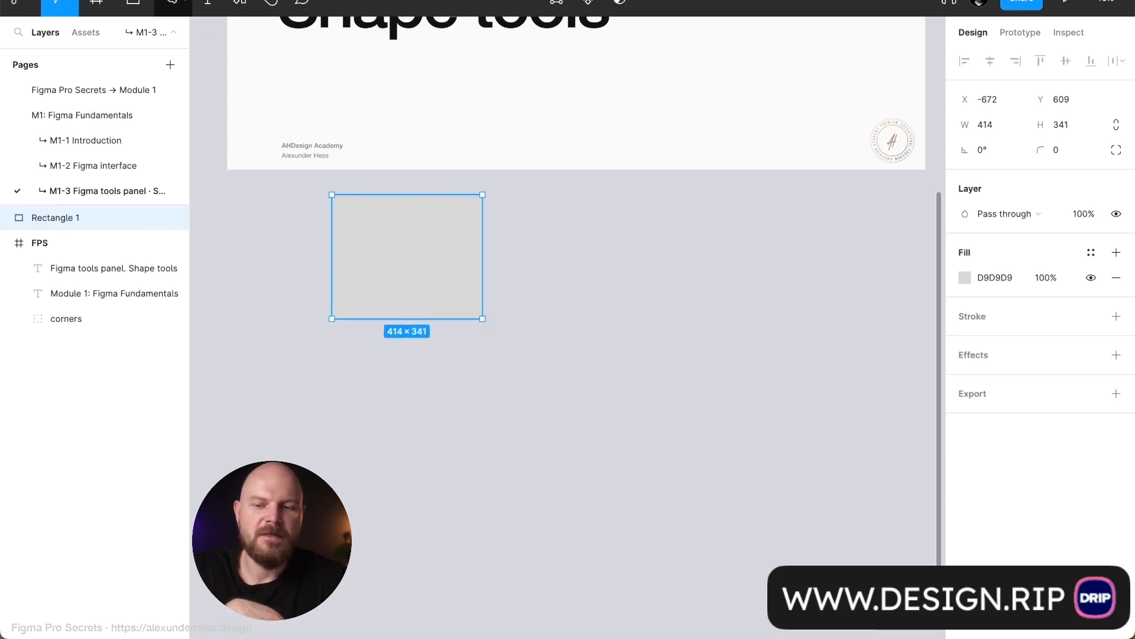
left_click(140, 5)
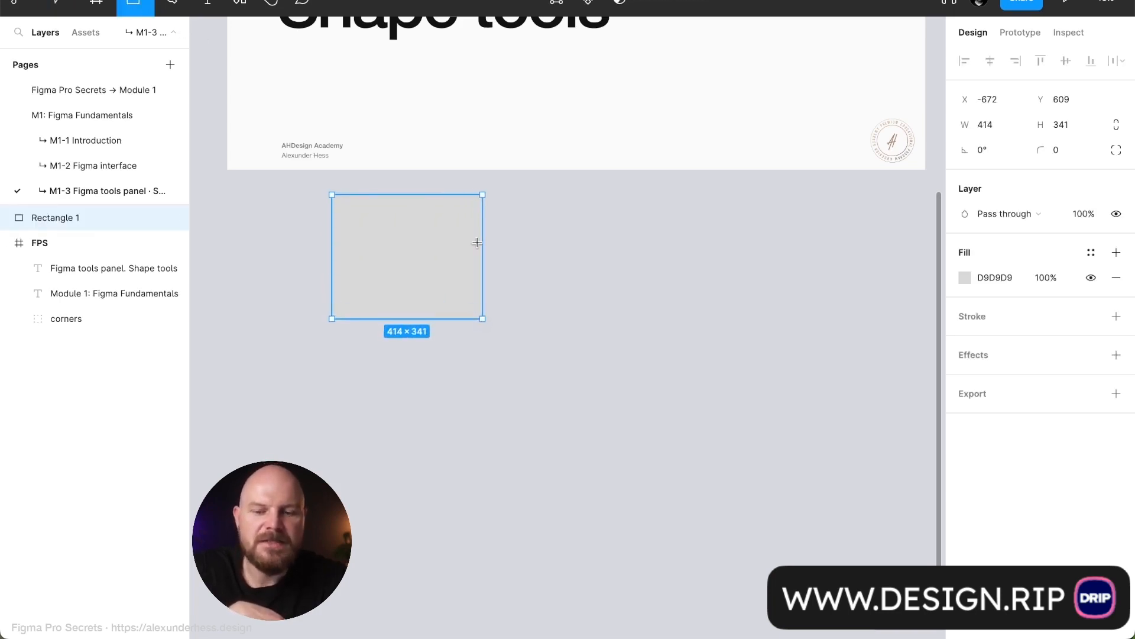
left_click_drag(501, 233, 668, 389)
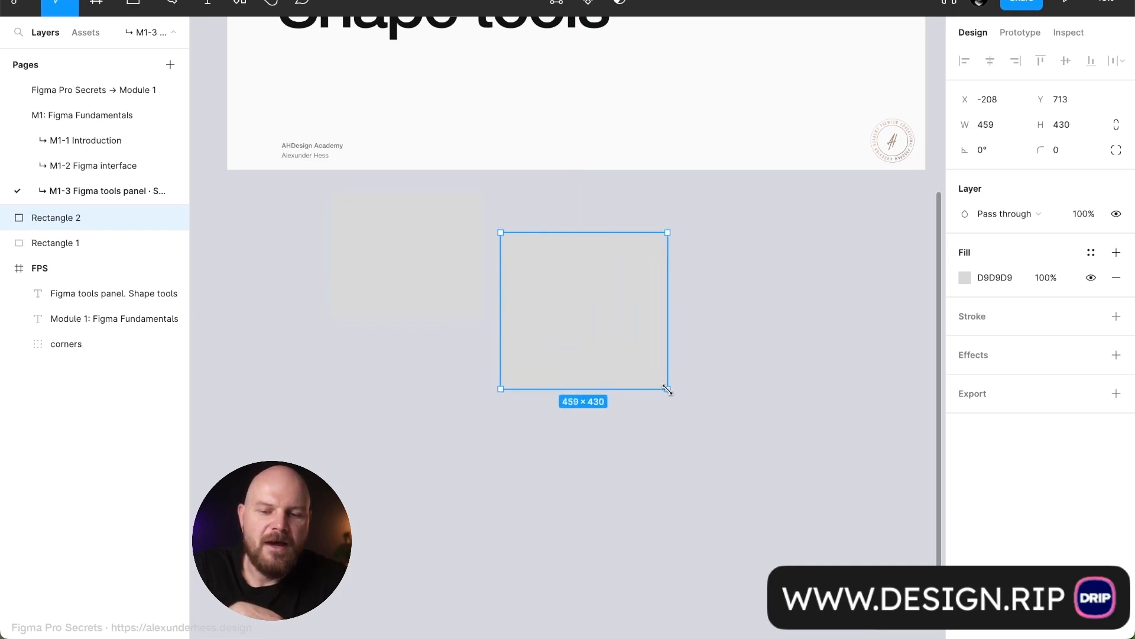
left_click(703, 341)
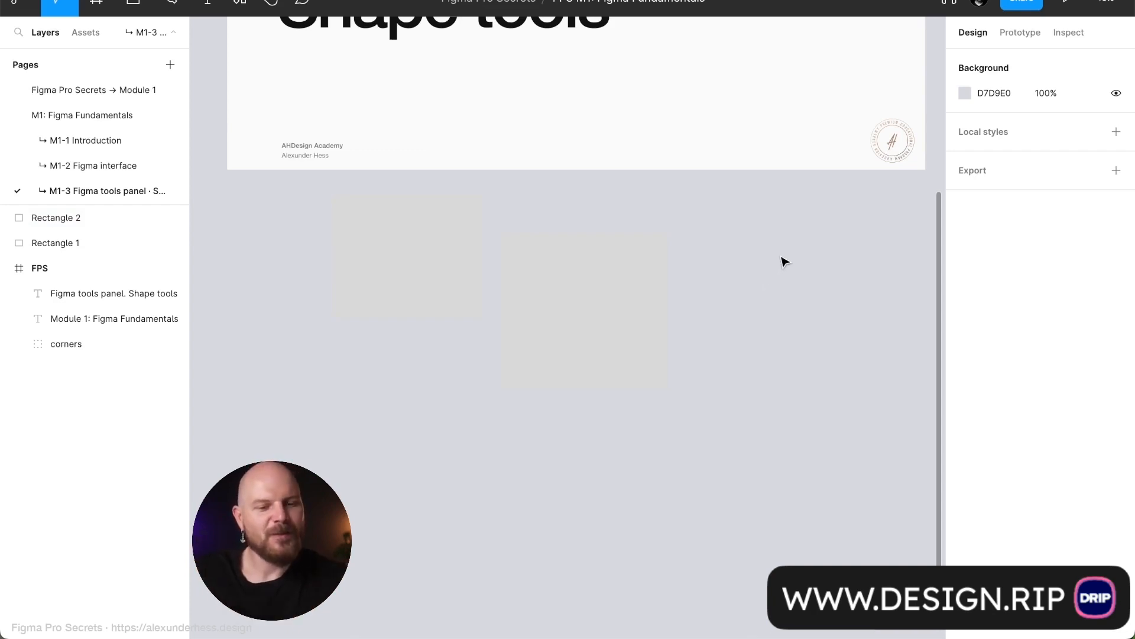
Change the page background colour to dark grey 363636
left_click(961, 93)
left_click_drag(850, 136, 747, 110)
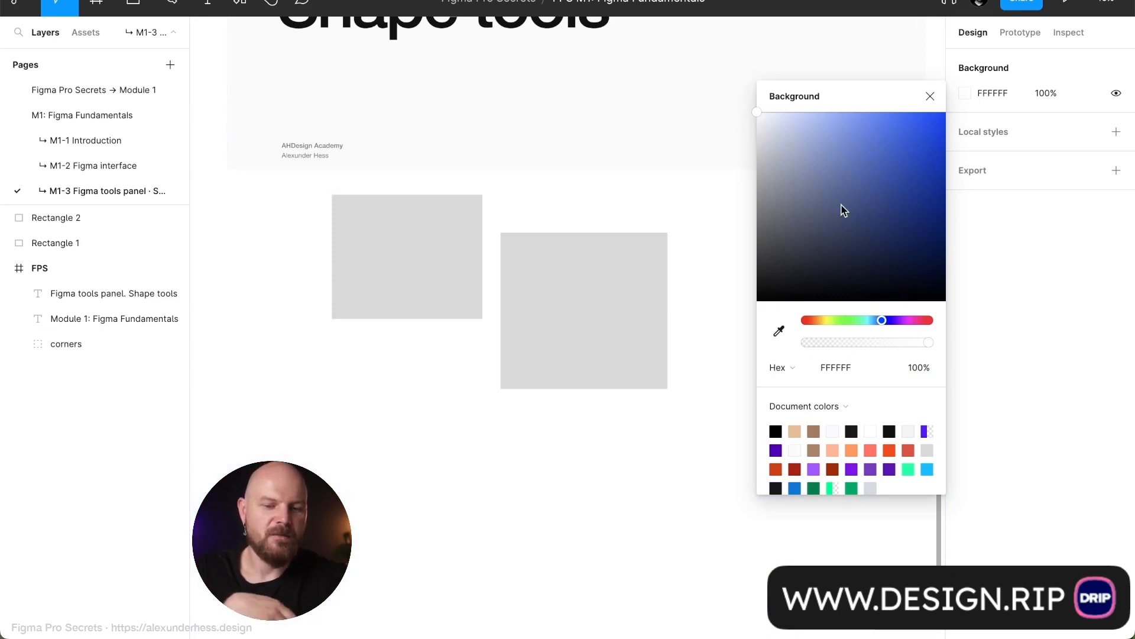
left_click_drag(774, 129, 695, 270)
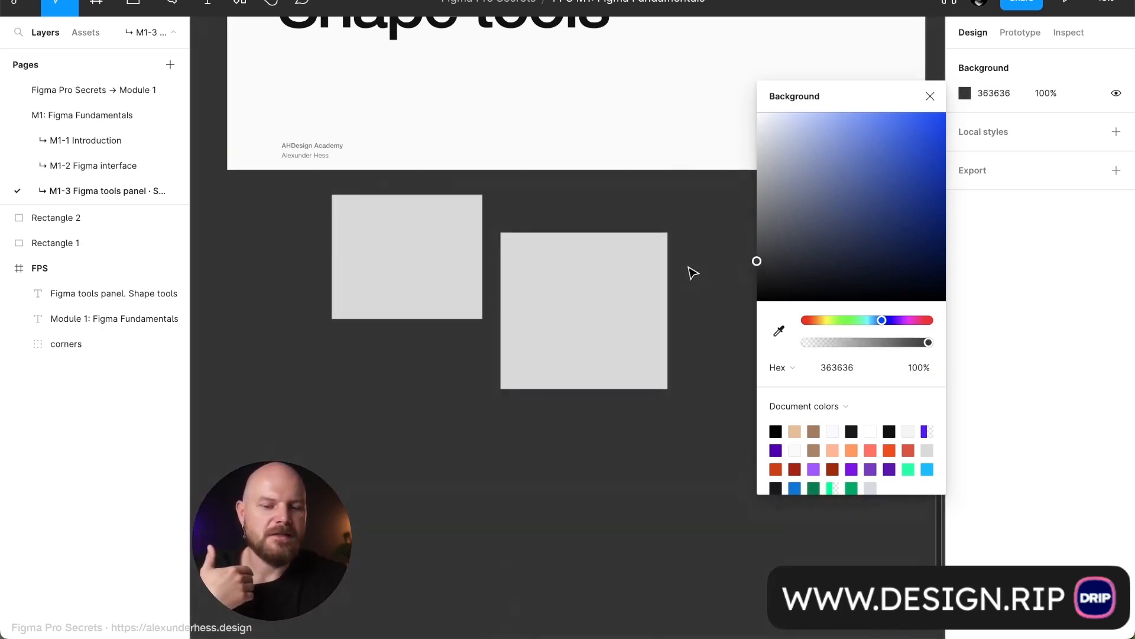
left_click(931, 99)
Delete both grey rectangles below the FPS frame
left_click(621, 337)
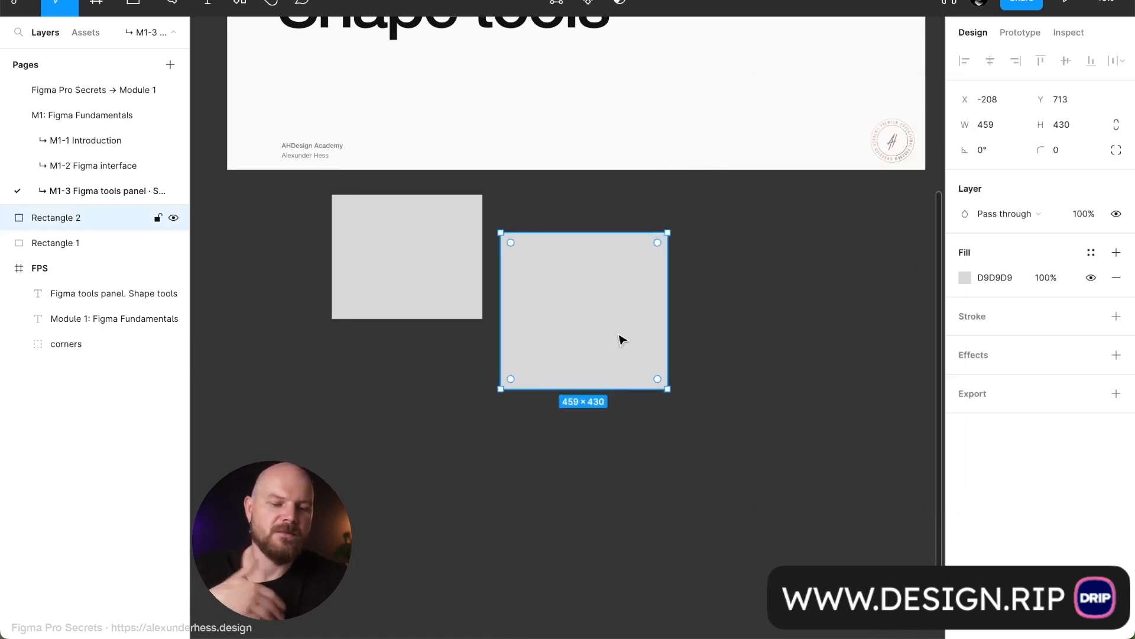
key("Delete")
left_click(464, 307)
key("Delete")
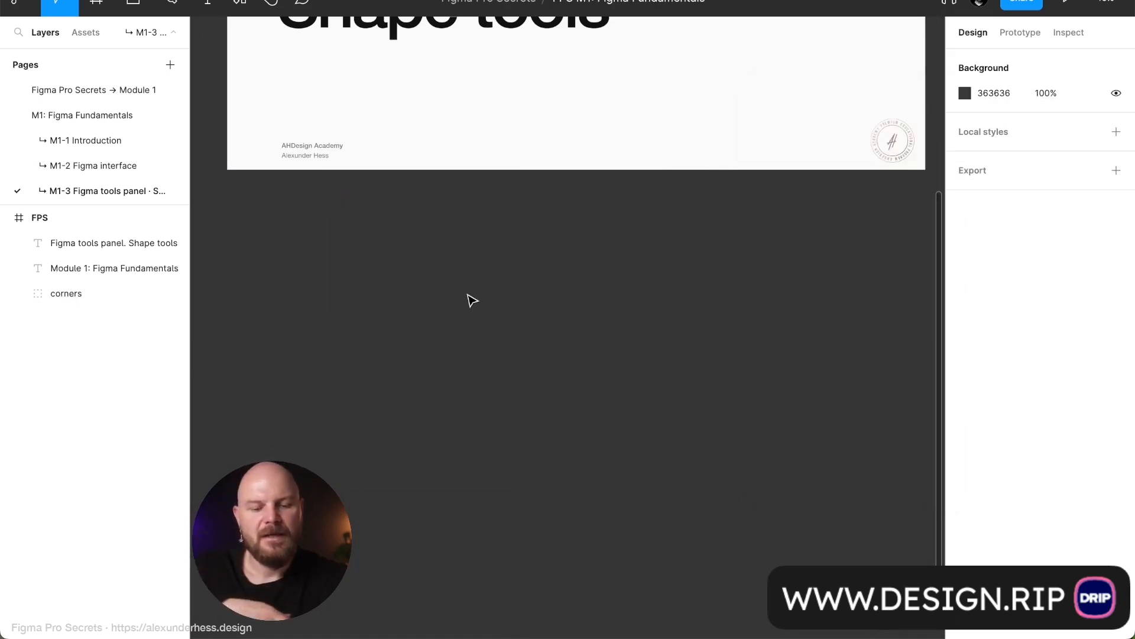
Draw a rectangle about 303 × 260 on the dark canvas below the frame and delete it
left_click(135, 6)
left_click_drag(328, 231, 445, 331)
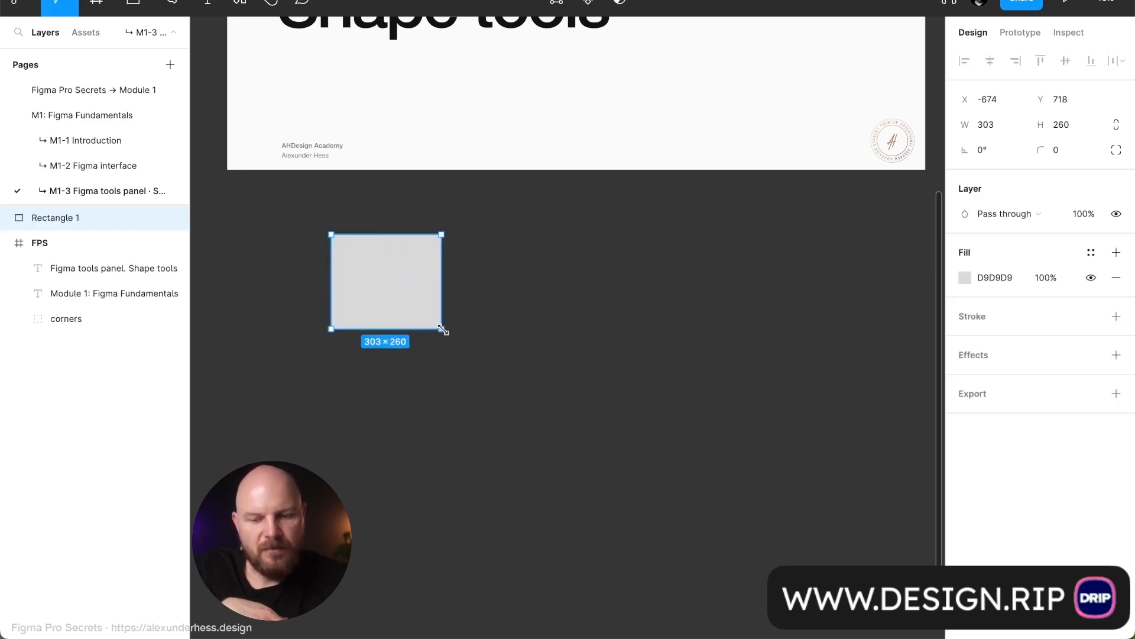
key("Delete")
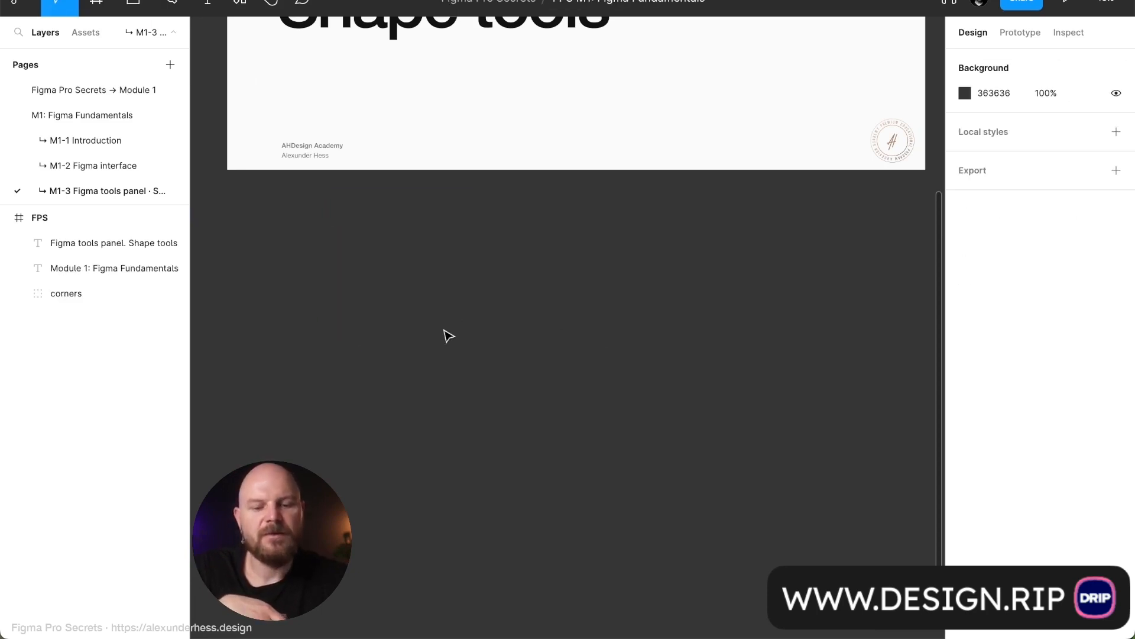
Draw a rectangle about 243 × 196 just below the lower-left corner of the FPS frame
left_click(148, 7)
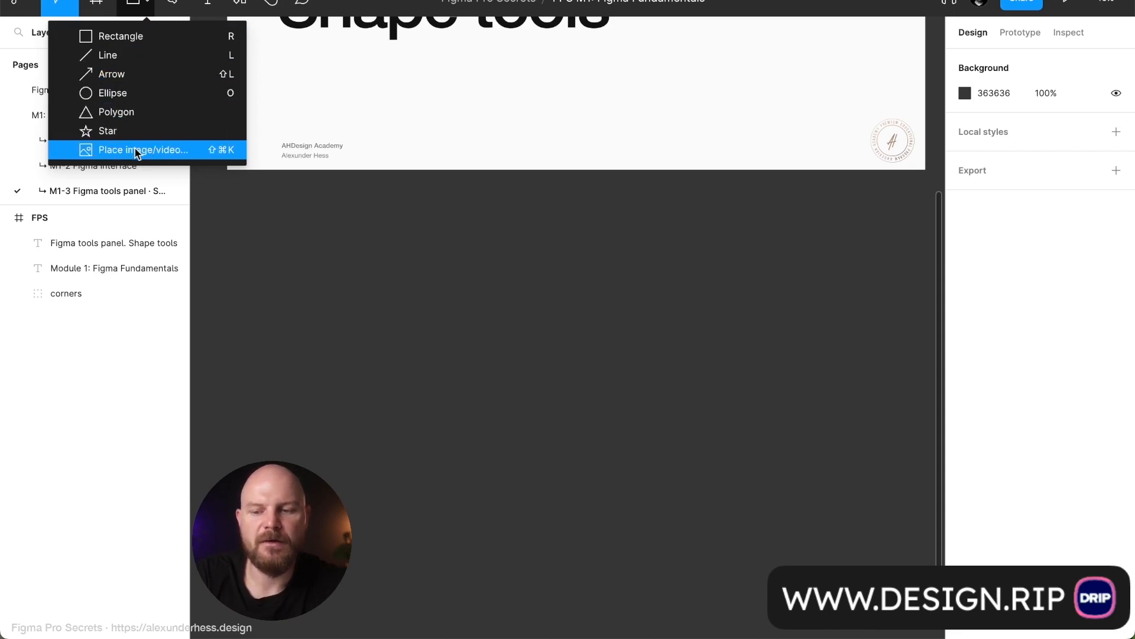
left_click(159, 38)
left_click_drag(248, 210, 336, 282)
Draw two trial rectangles, one after the other, beside the 243 × 196 rectangle, deleting each one
key("r")
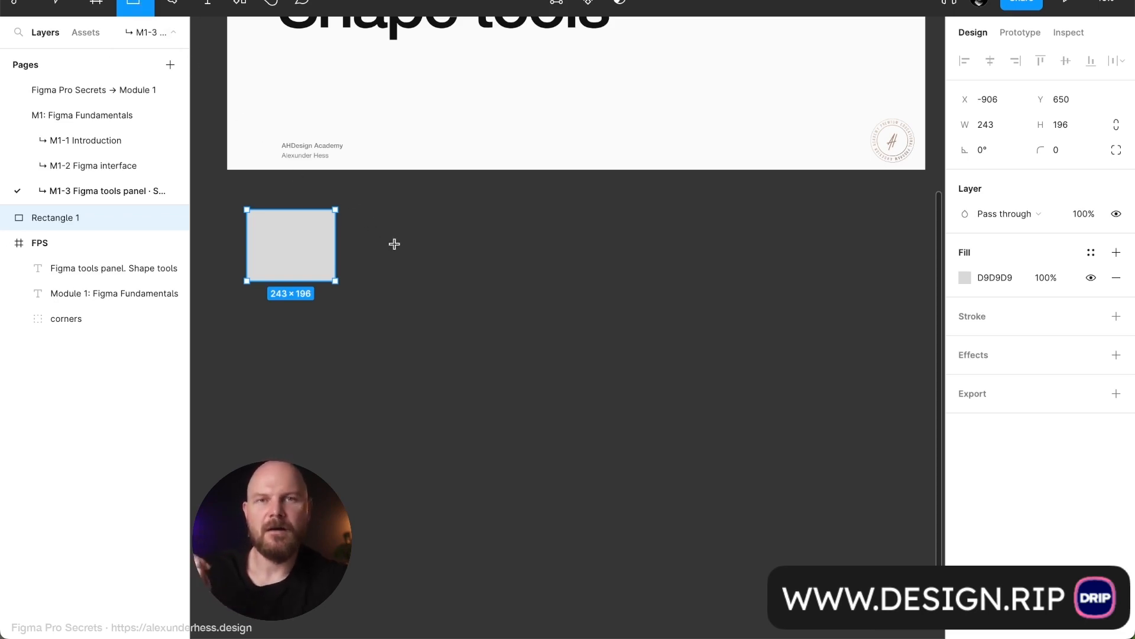
mouse_move(356, 210)
left_mouse_down()
mouse_move(432, 294)
mouse_move(479, 325)
mouse_move(489, 298)
mouse_move(440, 334)
mouse_move(463, 309)
mouse_move(428, 260)
mouse_move(456, 332)
mouse_move(480, 286)
mouse_move(390, 229)
mouse_move(492, 324)
left_mouse_up()
key("Delete")
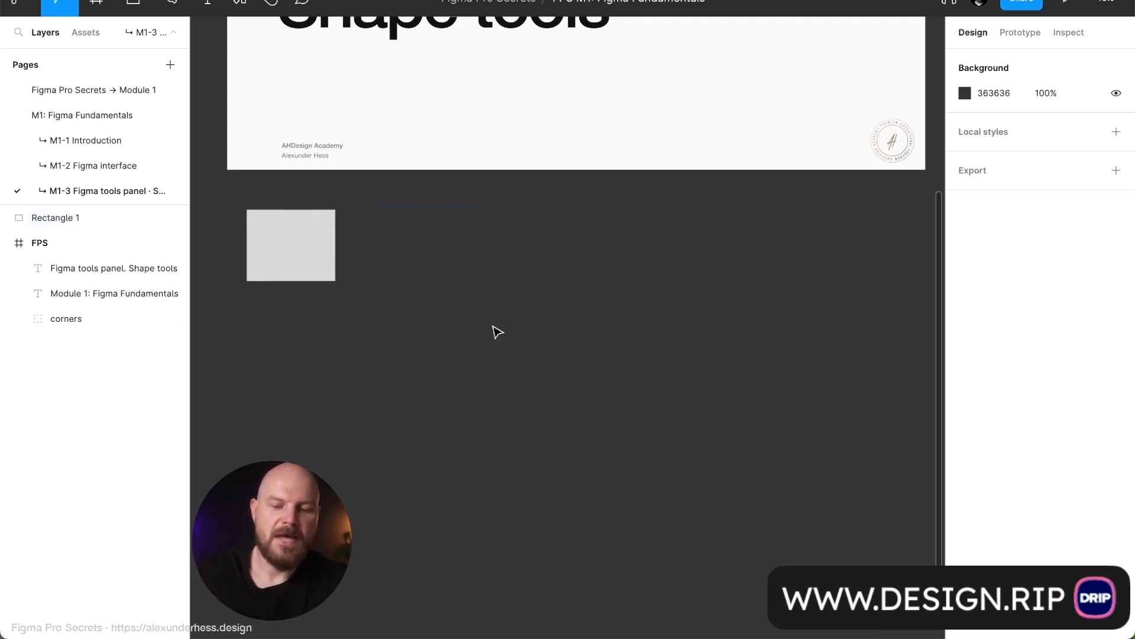
key("r")
left_click_drag(377, 215, 422, 259)
key("Delete")
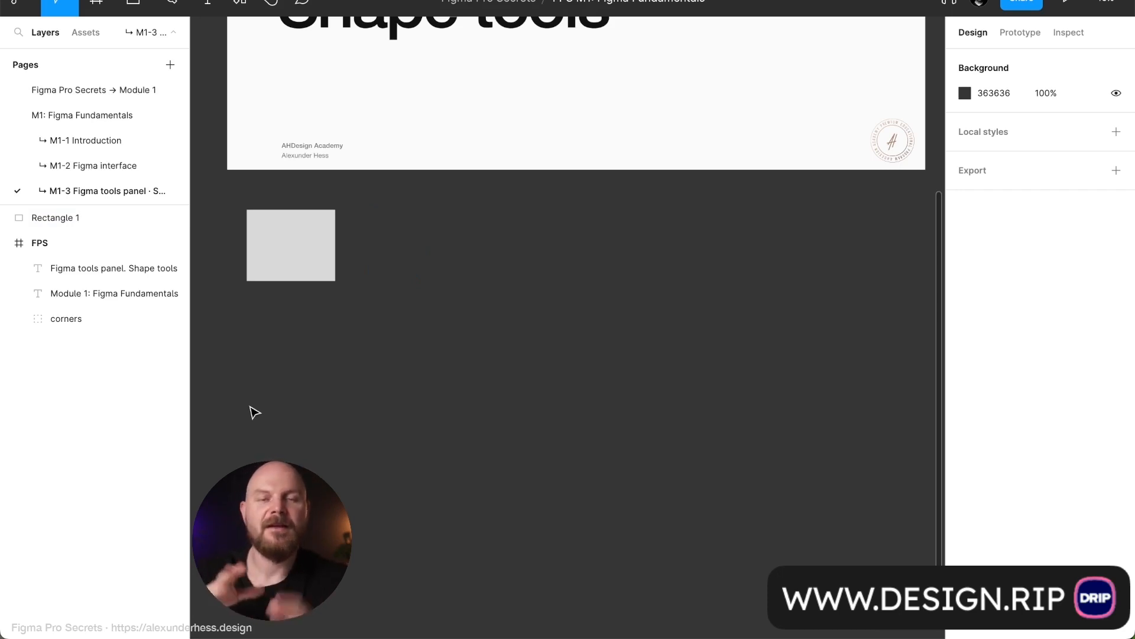
Draw a wide rectangle about 633 × 196 to the right of the small rectangle, aligned with its top and bottom edges
key("r")
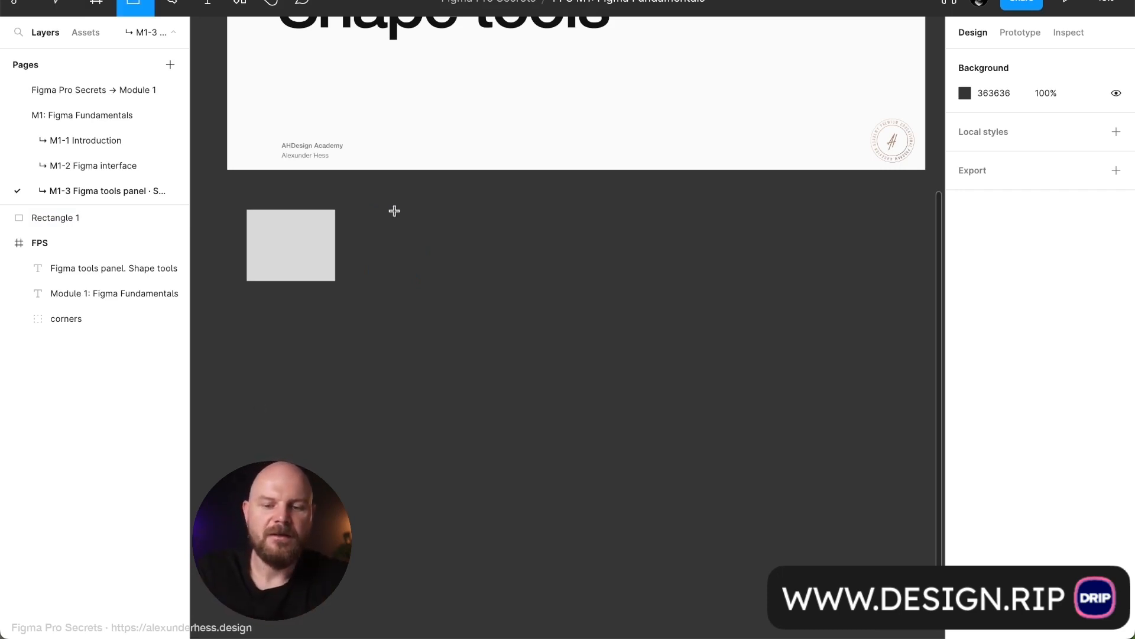
mouse_move(358, 210)
left_mouse_down()
mouse_move(430, 281)
mouse_move(479, 275)
mouse_move(479, 325)
mouse_move(589, 282)
left_mouse_up()
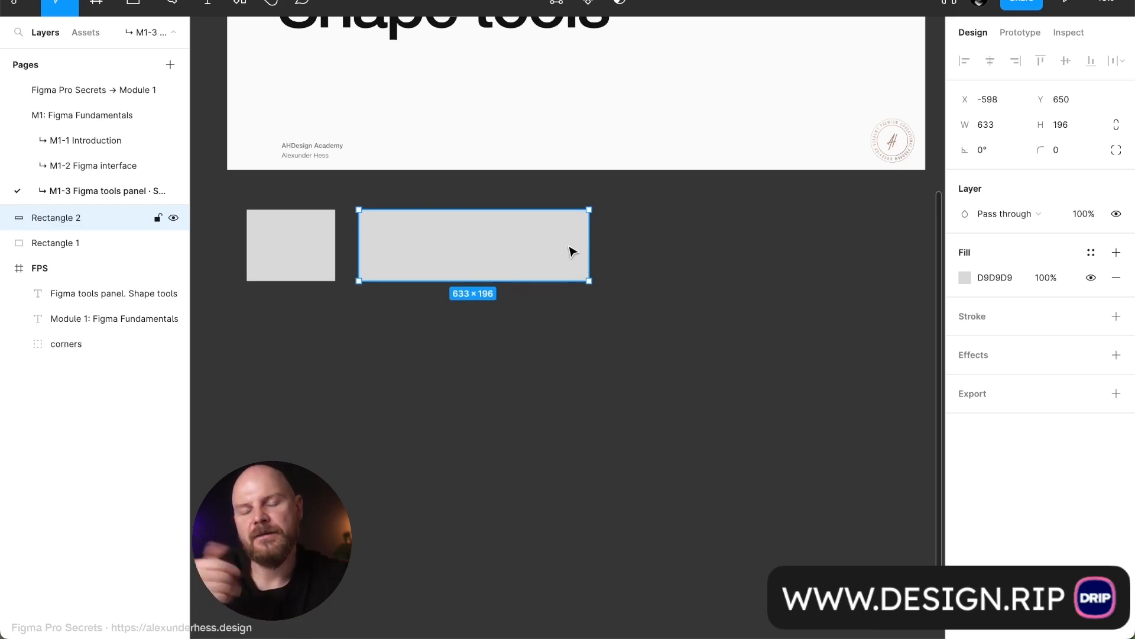
Move the wide rectangle a little to the right and draw a square about 258 × 258 beside it, aligned with its top edge
left_click_drag(471, 248, 494, 247)
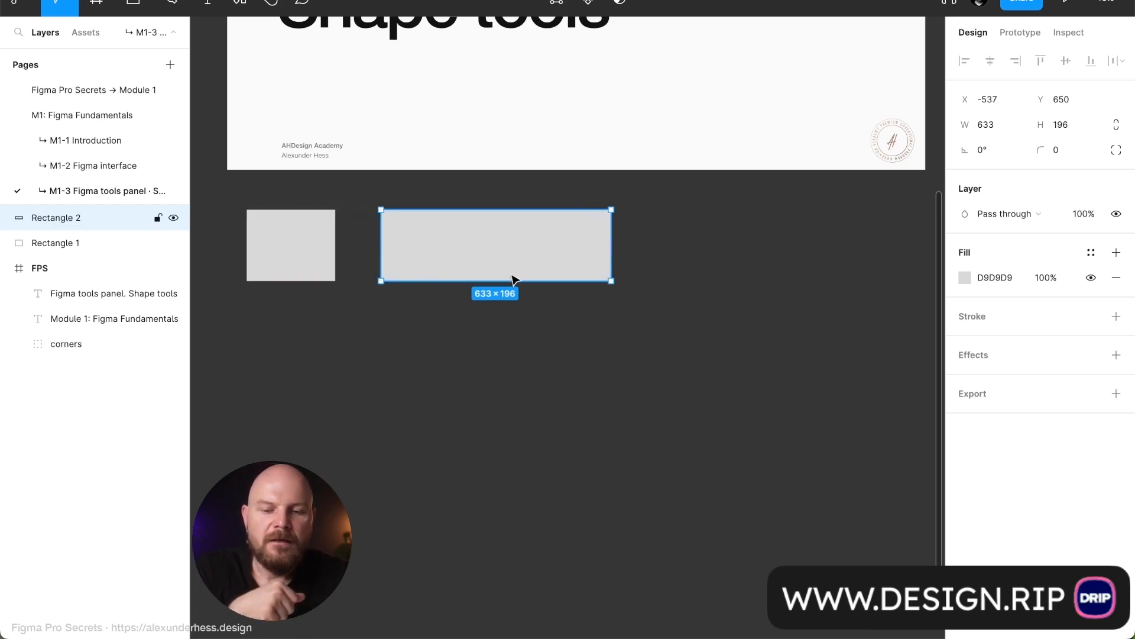
left_click(133, 8)
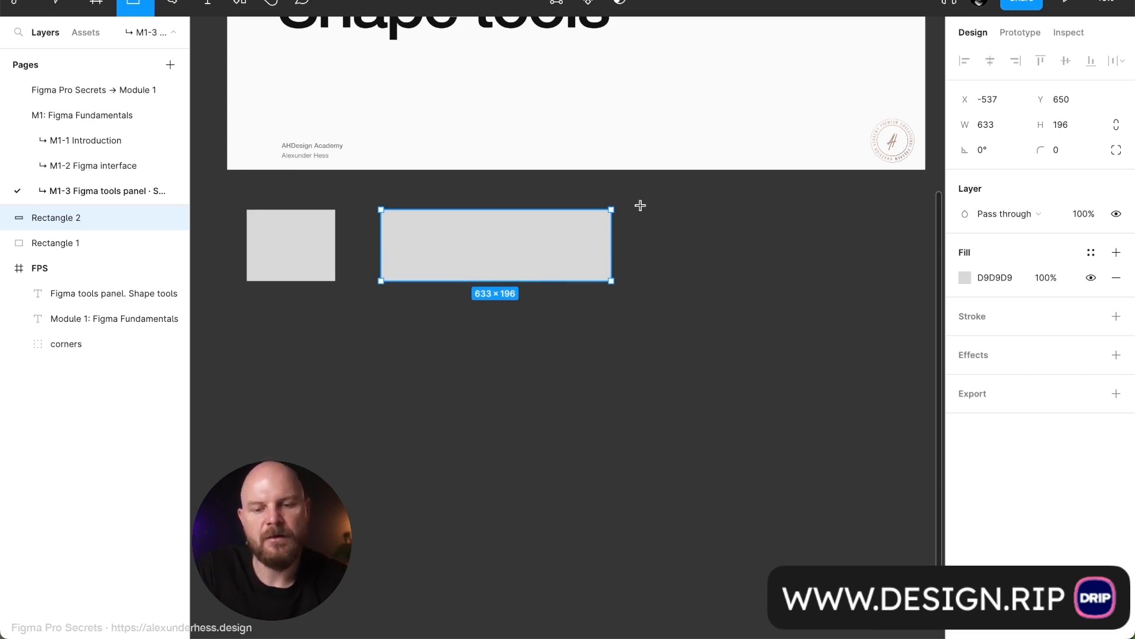
mouse_move(640, 210)
left_mouse_down()
mouse_move(734, 298)
mouse_move(690, 254)
mouse_move(685, 266)
left_mouse_up()
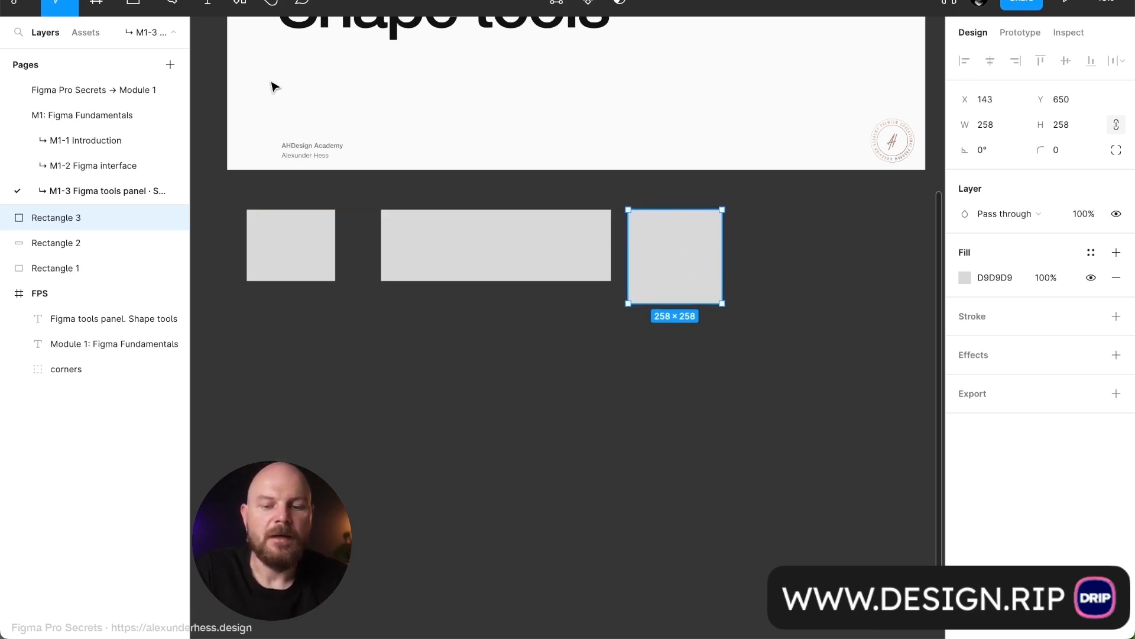
Draw a tall rectangle about 260 × 829 to the right of the square, and delete all four rectangles
left_click(135, 5)
left_click_drag(744, 210, 840, 512)
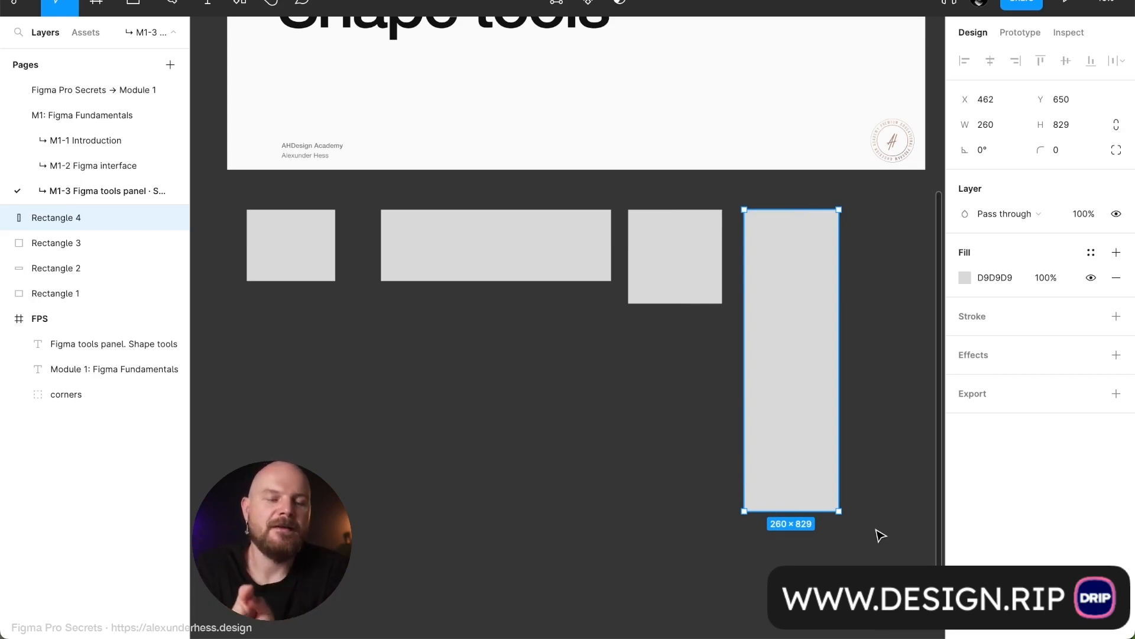
left_click_drag(882, 535, 218, 210)
key("Delete")
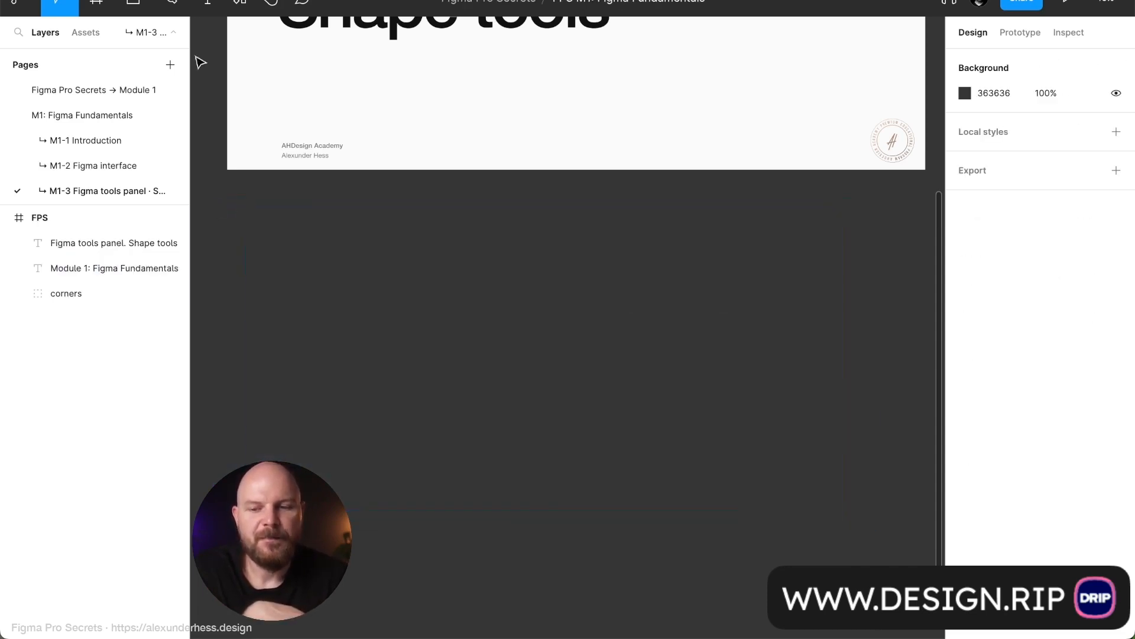
Place two default 100 × 100 rectangles, one after the other, on the dark canvas below the frame, deleting each one
left_click(148, 8)
left_click(152, 33)
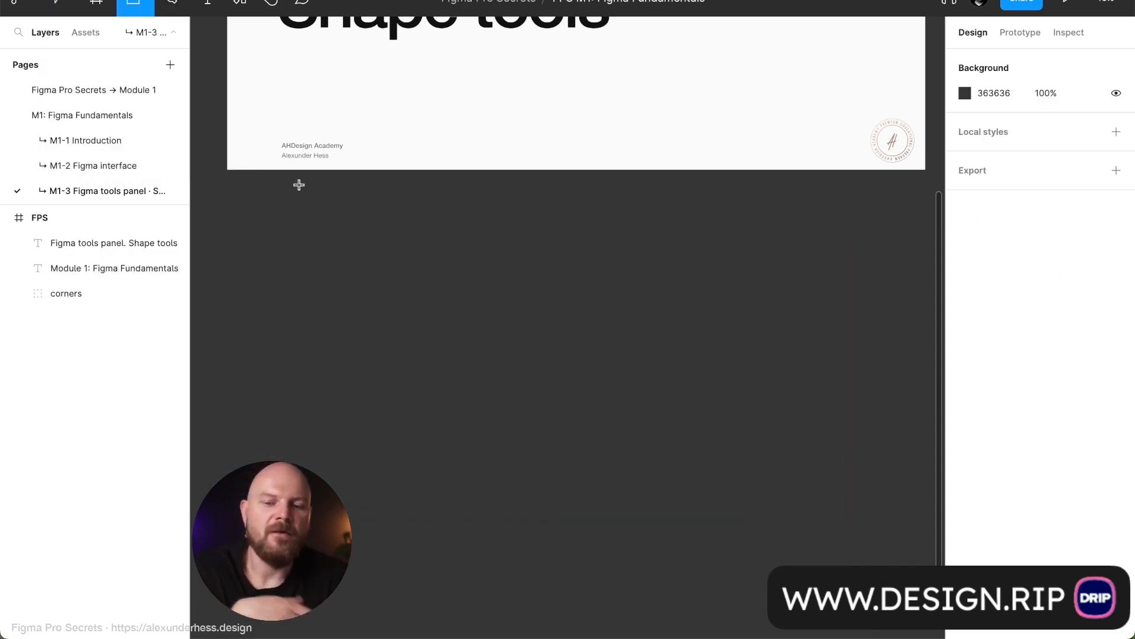
left_click(148, 4)
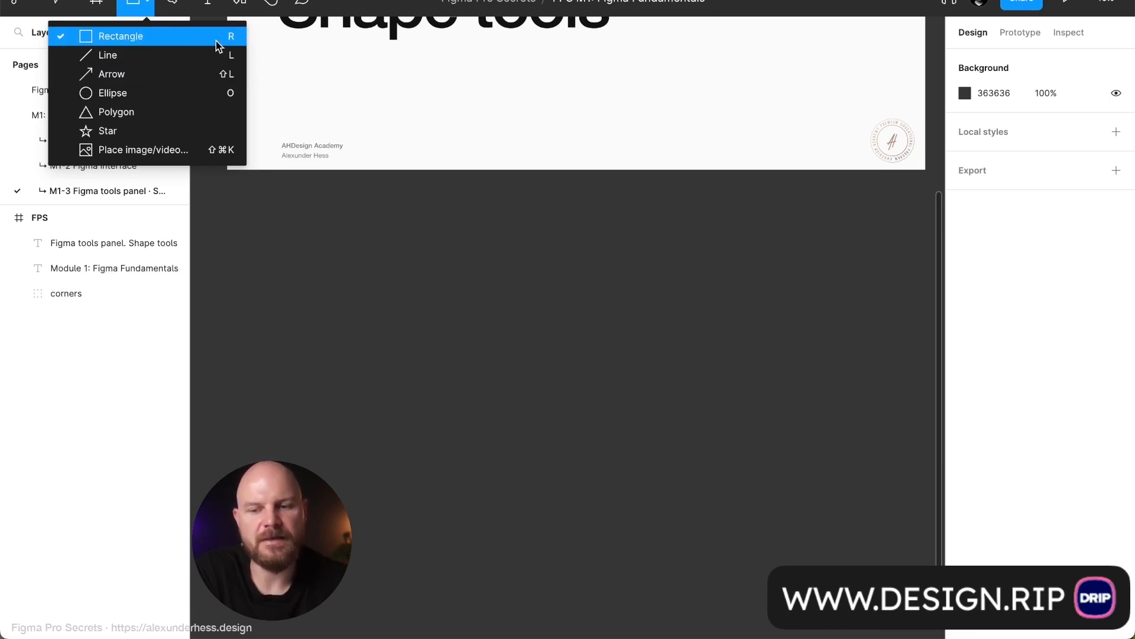
left_click(286, 208)
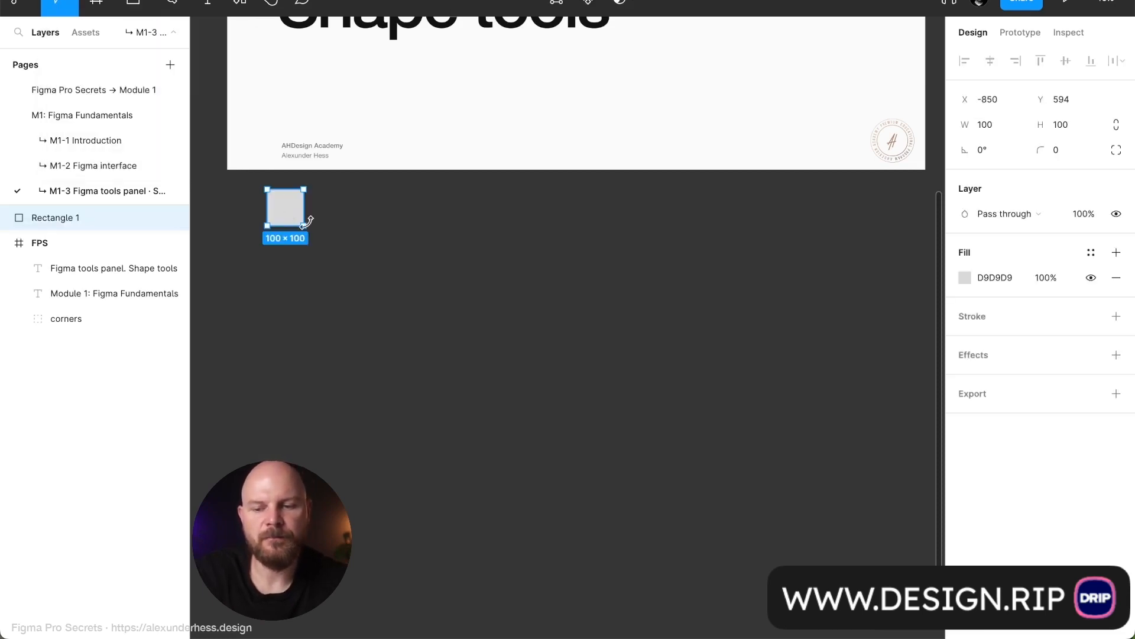
key("Delete")
key("r")
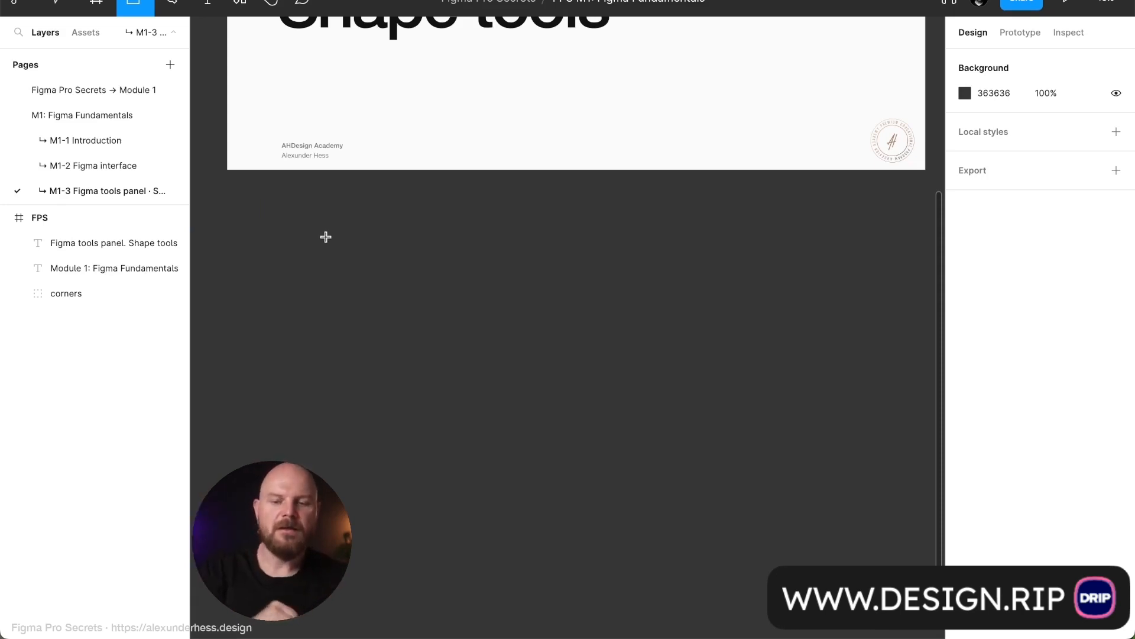
left_click(326, 236)
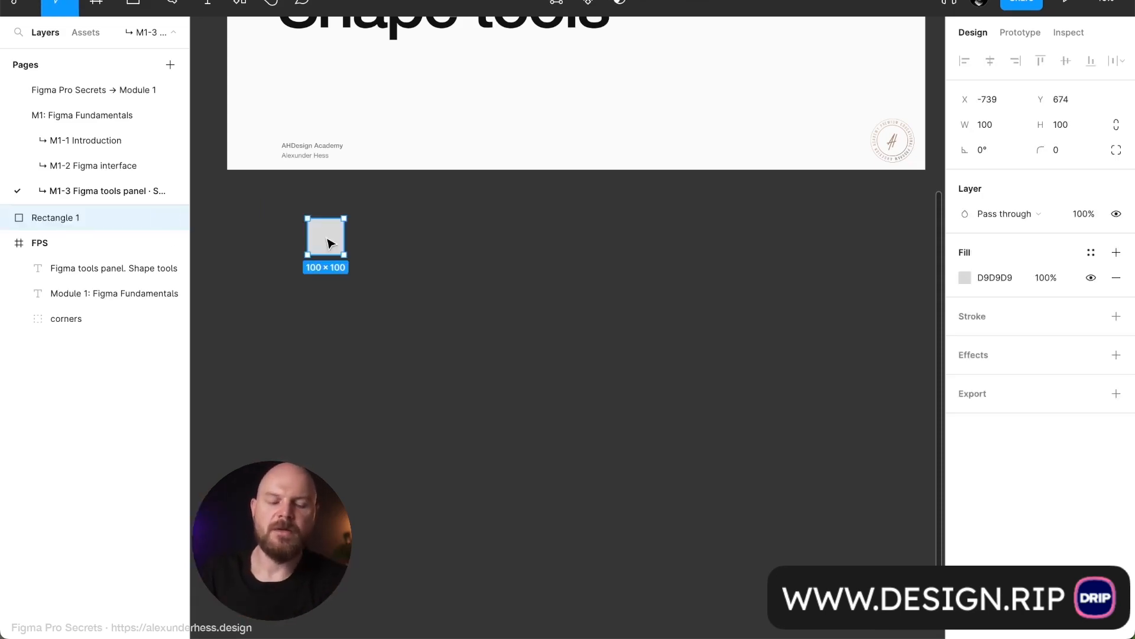
key("Delete")
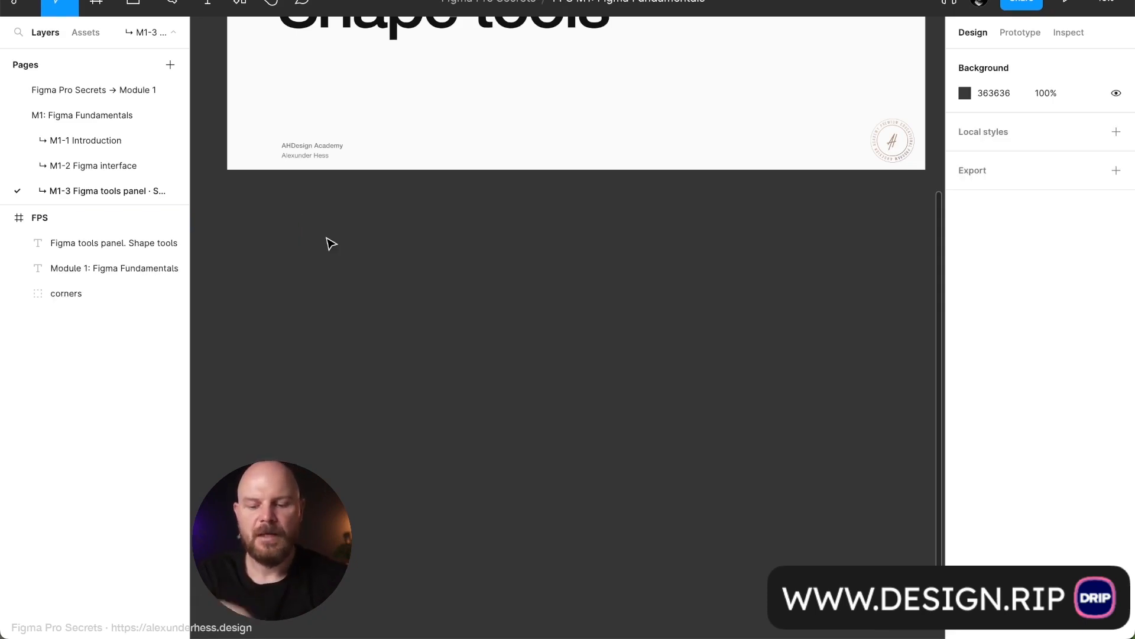
Draw a narrow upright rectangle about 65 × 290 below the frame and delete it
key("r")
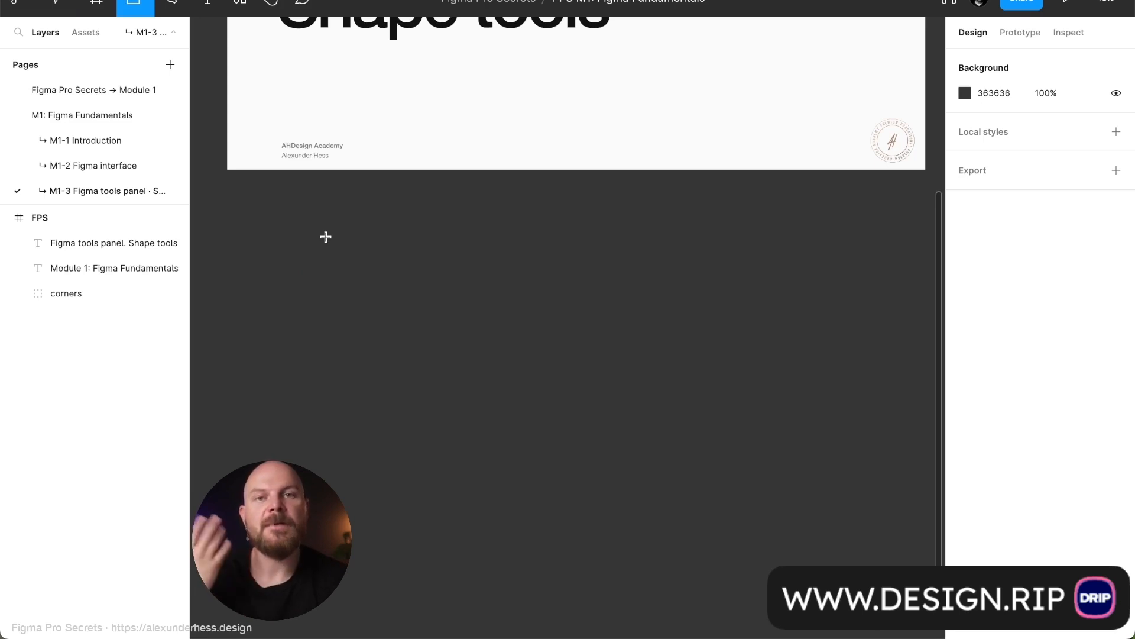
mouse_move(326, 236)
left_mouse_down()
mouse_move(428, 339)
mouse_move(466, 351)
mouse_move(344, 350)
mouse_move(217, 390)
mouse_move(230, 351)
mouse_move(351, 310)
mouse_move(299, 306)
mouse_move(222, 385)
mouse_move(223, 368)
mouse_move(434, 298)
mouse_move(322, 241)
mouse_move(407, 371)
mouse_move(393, 234)
mouse_move(405, 141)
mouse_move(412, 313)
mouse_move(299, 288)
mouse_move(260, 173)
mouse_move(249, 224)
mouse_move(307, 368)
mouse_move(443, 255)
mouse_move(347, 144)
mouse_move(272, 288)
mouse_move(465, 324)
mouse_move(368, 126)
mouse_move(291, 257)
mouse_move(451, 282)
mouse_move(302, 157)
mouse_move(299, 358)
mouse_move(351, 100)
mouse_move(336, 331)
mouse_move(296, 18)
mouse_move(215, 166)
mouse_move(390, 159)
mouse_move(236, 154)
mouse_move(295, 218)
mouse_move(301, 140)
mouse_move(316, 322)
left_mouse_up()
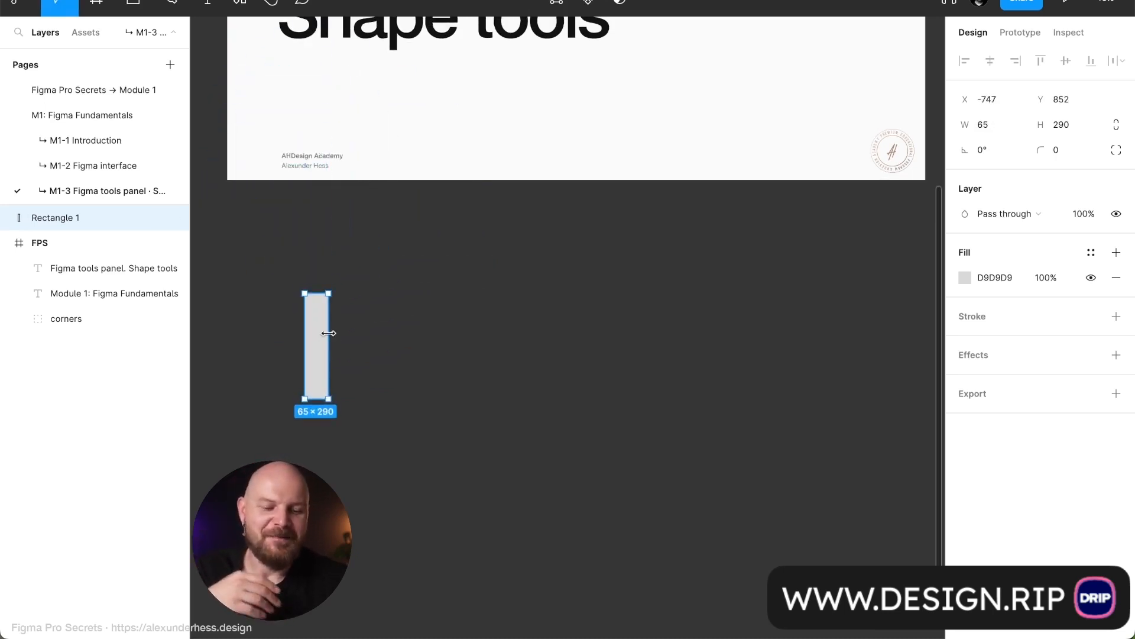
key("Delete")
Draw a line about 773 long, sloping down to the right at about 23°, below the frame and delete it
left_click(150, 2)
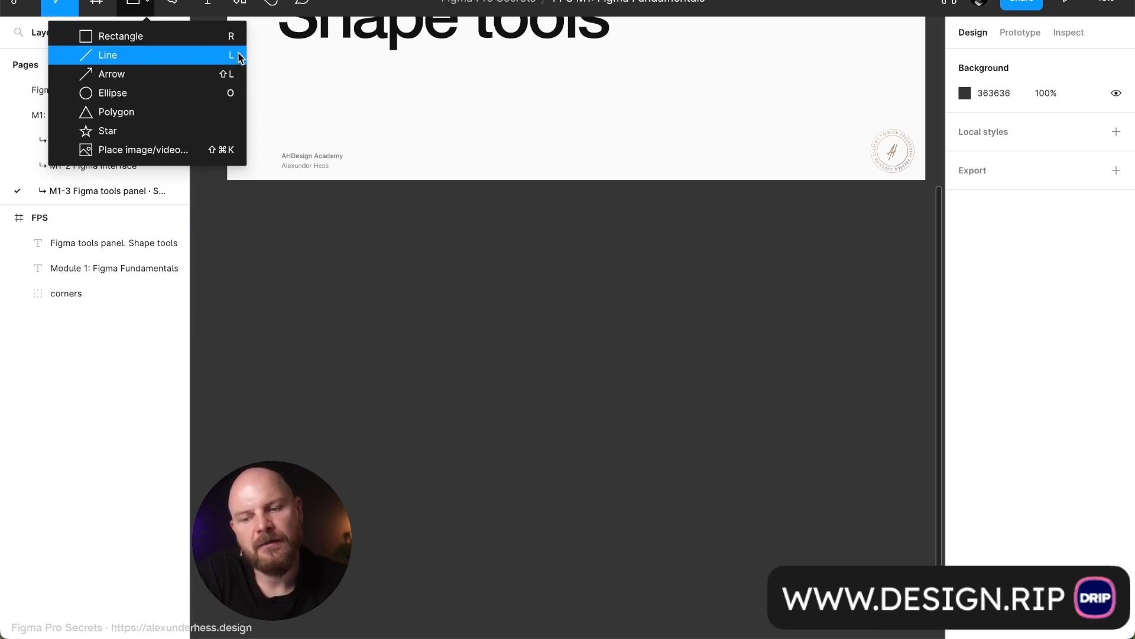
left_click(412, 280)
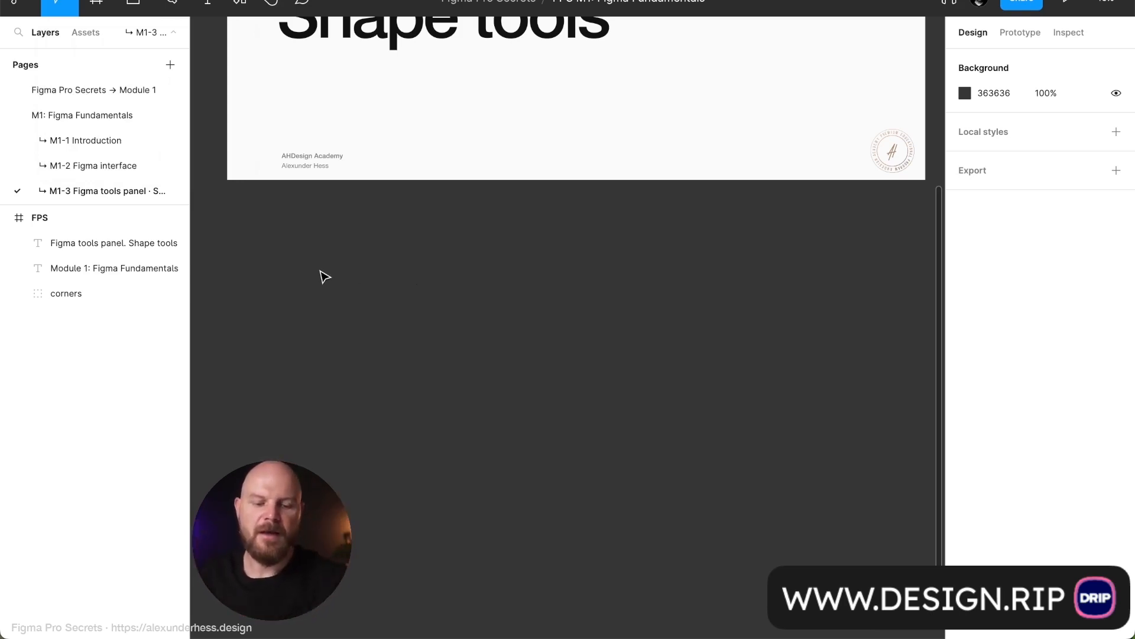
key("l")
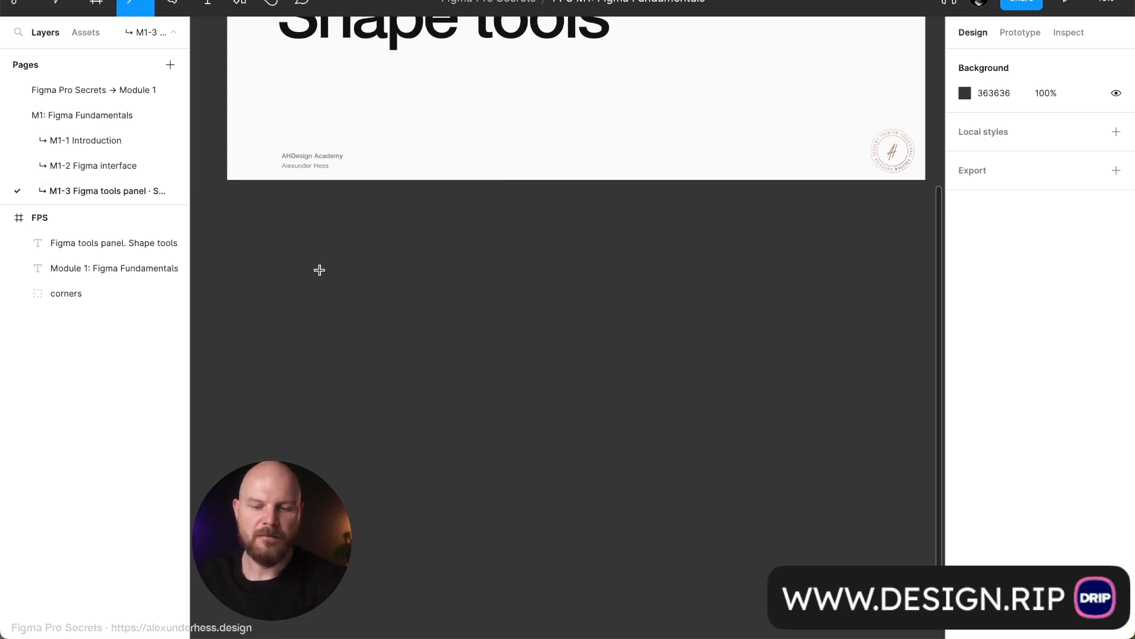
mouse_move(307, 235)
left_mouse_down()
mouse_move(304, 363)
mouse_move(267, 347)
mouse_move(332, 261)
mouse_move(408, 204)
mouse_move(455, 214)
mouse_move(426, 269)
mouse_move(462, 243)
mouse_move(508, 240)
mouse_move(374, 341)
mouse_move(236, 319)
mouse_move(314, 132)
mouse_move(432, 189)
mouse_move(445, 233)
mouse_move(542, 230)
mouse_move(503, 319)
mouse_move(530, 276)
mouse_move(521, 209)
mouse_move(421, 191)
mouse_move(426, 223)
mouse_move(494, 292)
mouse_move(521, 412)
mouse_move(565, 342)
left_mouse_up()
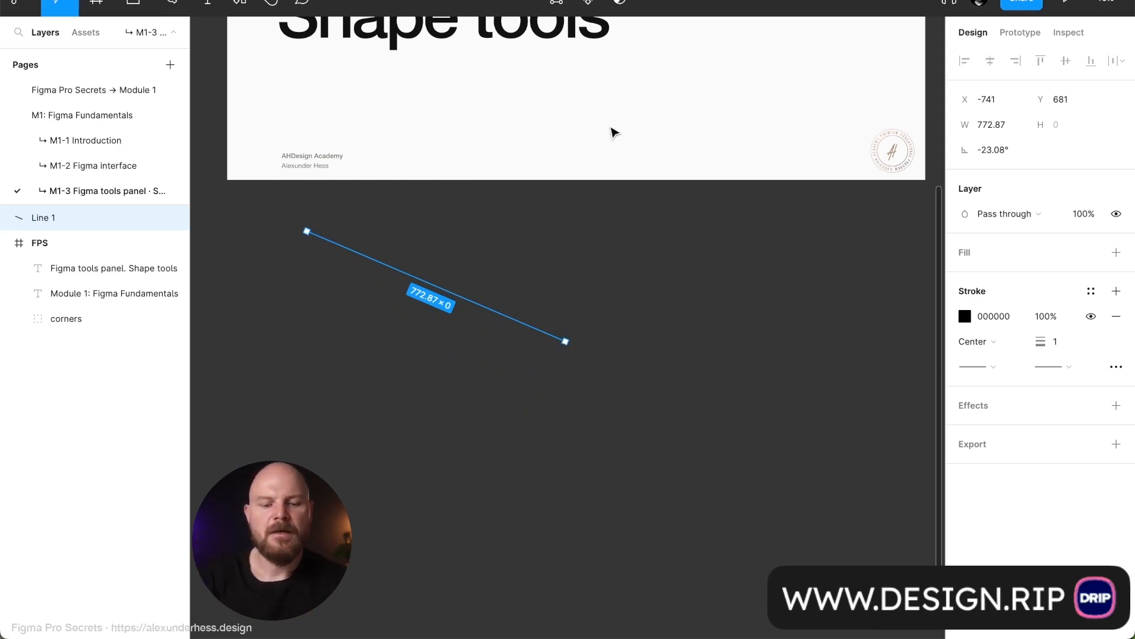
key("Delete")
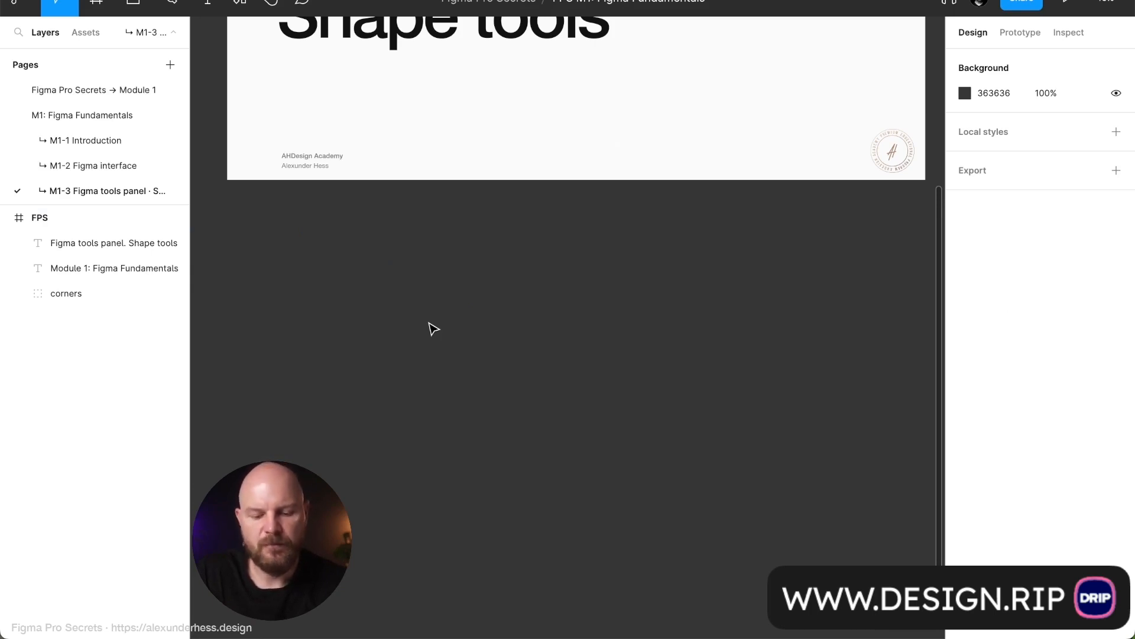
Draw a line about 1090 long, constrained to a 45° downward slope, below the frame and delete it
key("l")
left_click_drag(341, 231, 628, 510)
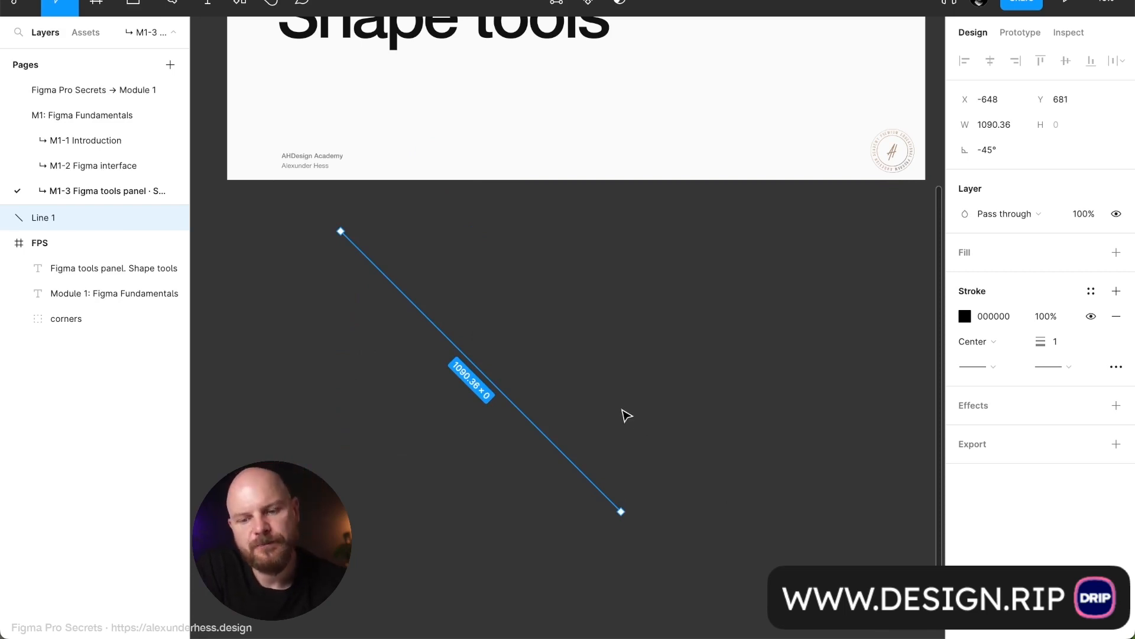
key("Delete")
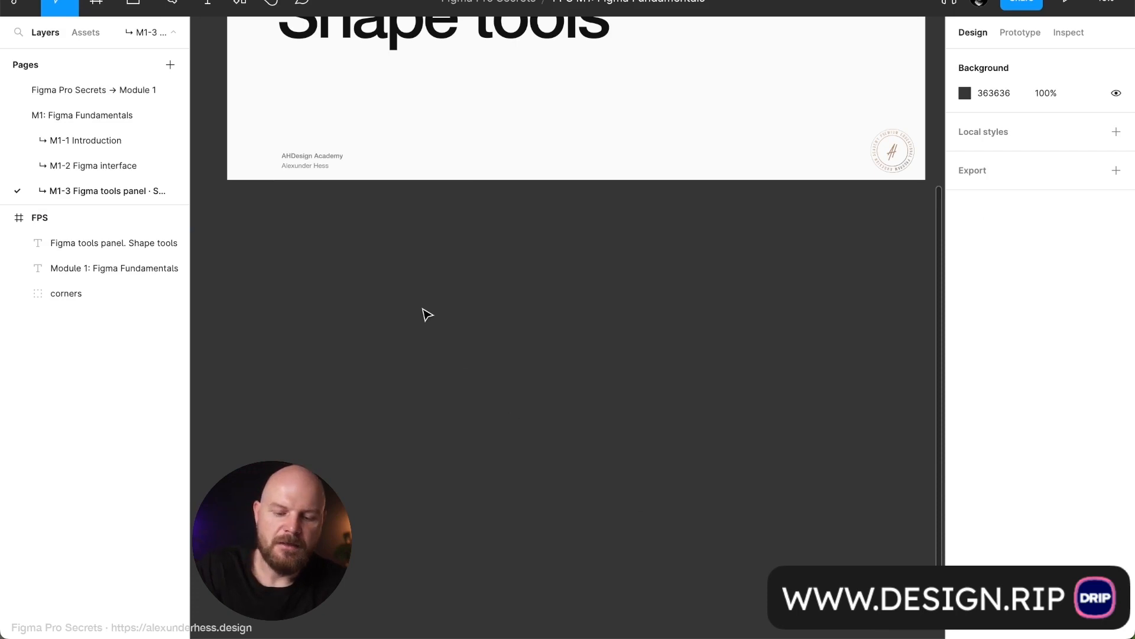
Draw a horizontal line about 688 long, growing outward from its centre, and delete it
key("l")
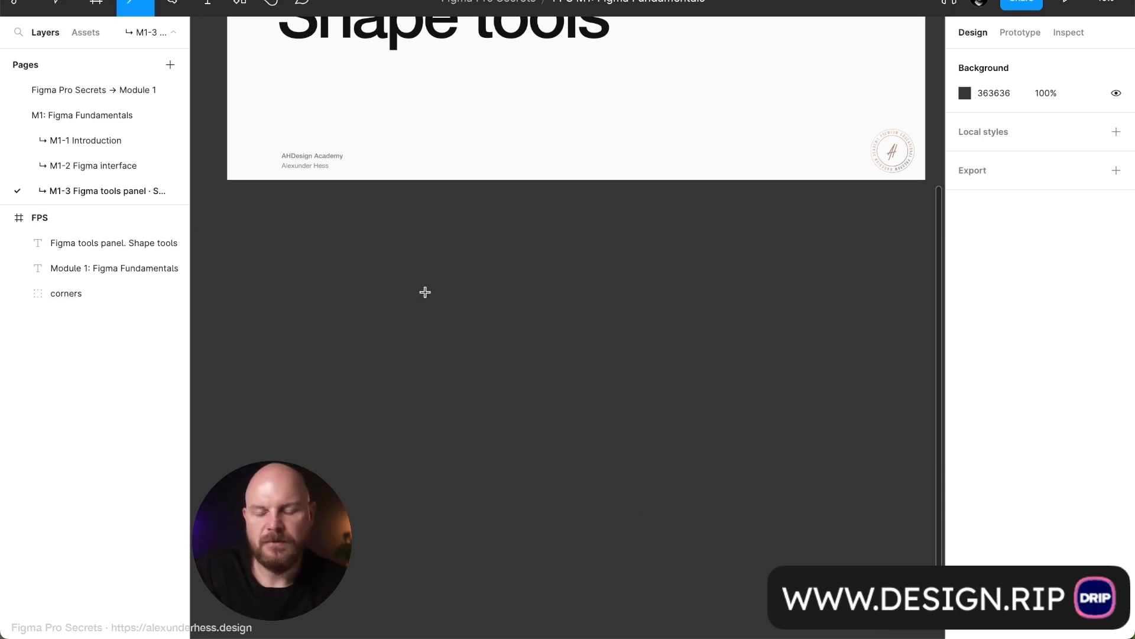
left_click_drag(426, 292, 590, 195)
mouse_move(612, 158)
left_mouse_down()
mouse_move(542, 238)
mouse_move(589, 326)
mouse_move(641, 301)
mouse_move(550, 301)
left_mouse_up()
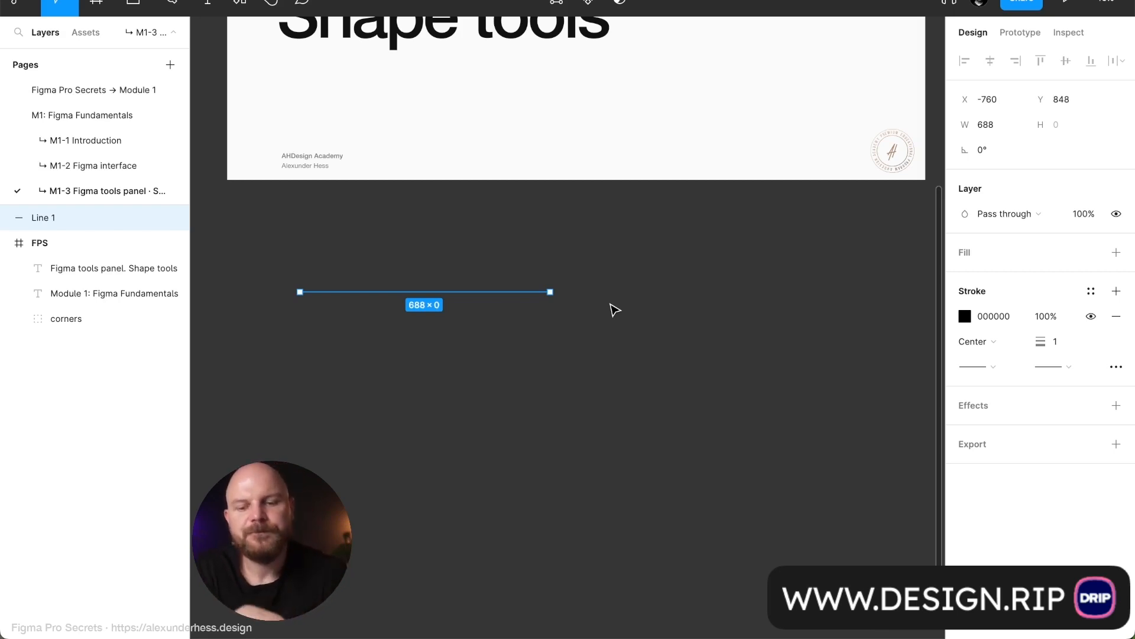
key("Delete")
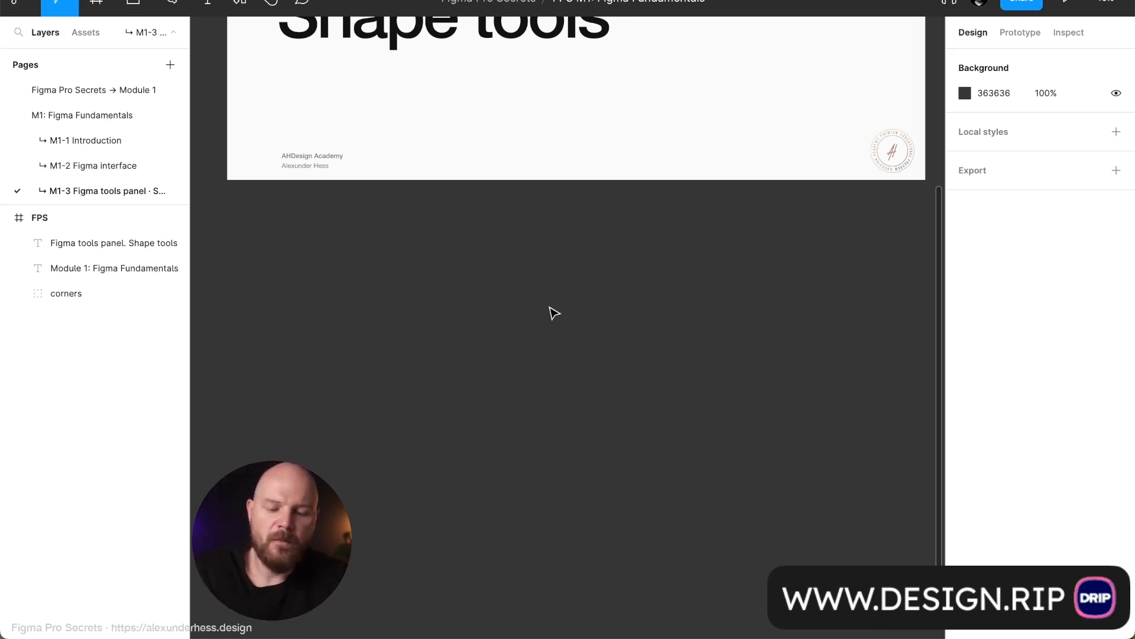
Draw a square about 364 × 364 outward from its centre below the frame and delete it
key("r")
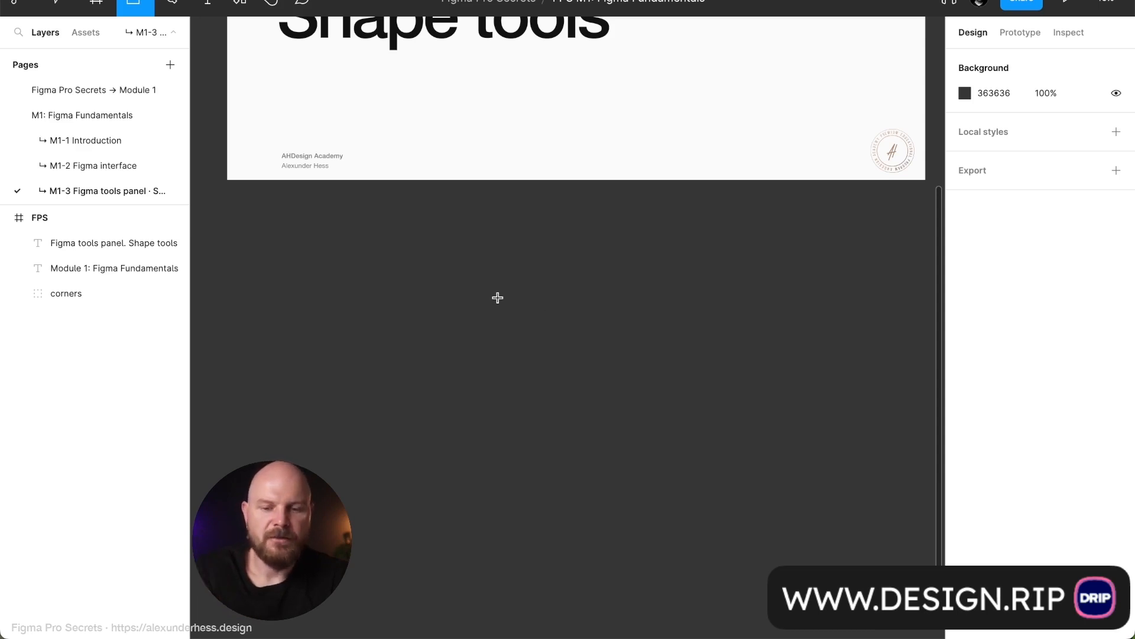
mouse_move(499, 298)
left_mouse_down()
mouse_move(555, 350)
mouse_move(558, 301)
mouse_move(535, 334)
mouse_move(578, 385)
mouse_move(586, 354)
mouse_move(569, 359)
mouse_move(573, 375)
mouse_move(560, 349)
mouse_move(538, 354)
mouse_move(549, 347)
mouse_move(563, 377)
mouse_move(593, 387)
mouse_move(540, 349)
mouse_move(544, 358)
mouse_move(558, 341)
mouse_move(540, 344)
mouse_move(601, 395)
mouse_move(521, 322)
mouse_move(559, 360)
mouse_move(523, 329)
mouse_move(538, 350)
mouse_move(497, 296)
mouse_move(578, 375)
mouse_move(508, 322)
mouse_move(492, 180)
mouse_move(489, 417)
mouse_move(484, 220)
mouse_move(488, 312)
mouse_move(491, 231)
left_mouse_up()
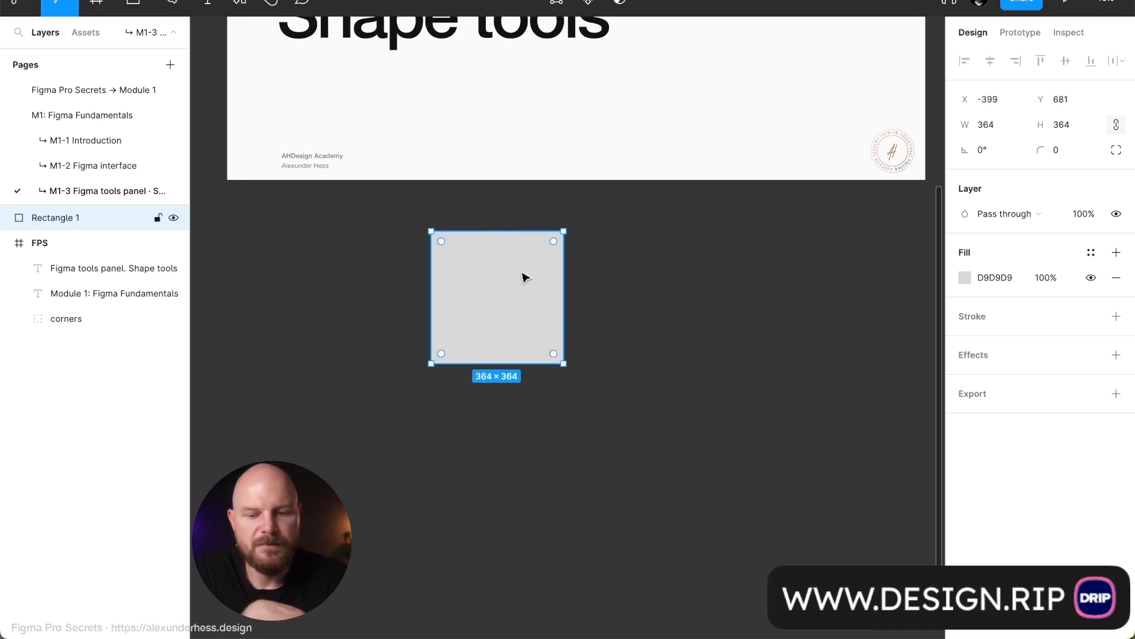
key("Delete")
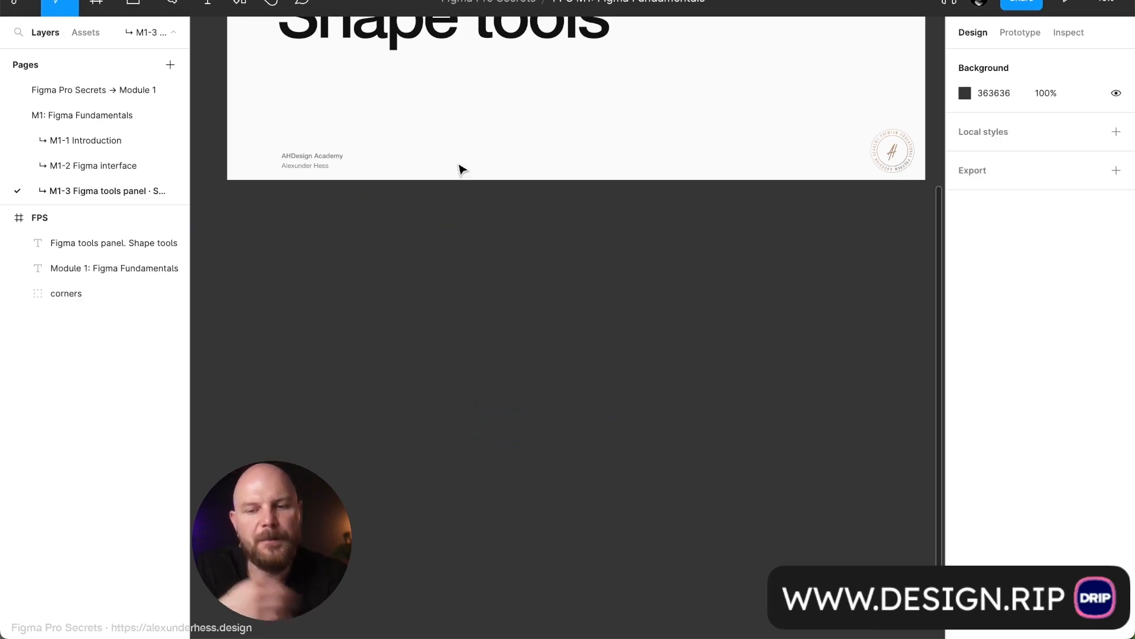
Draw a horizontal arrow about 241 long, pointing right, on the dark canvas below the frame
left_click(148, 3)
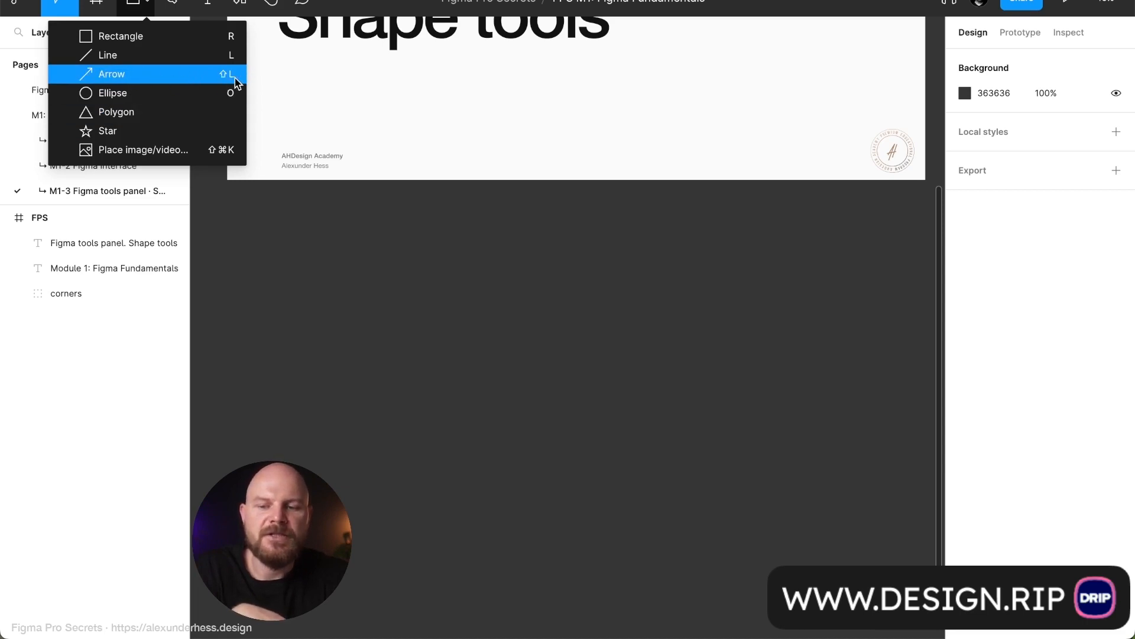
left_click(329, 262)
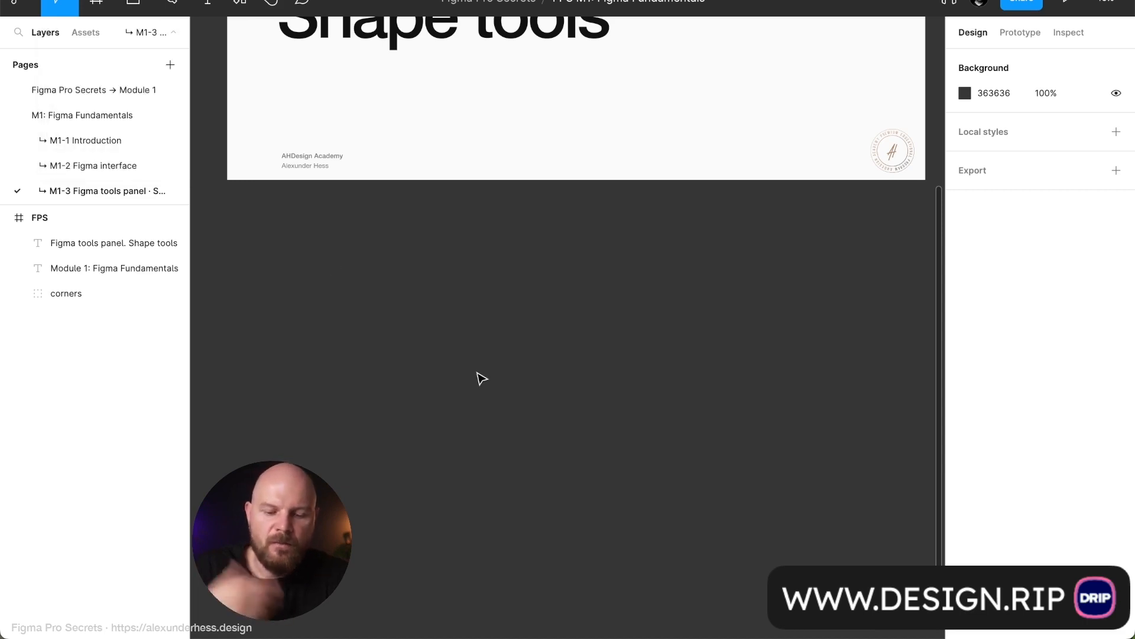
key("shift+l")
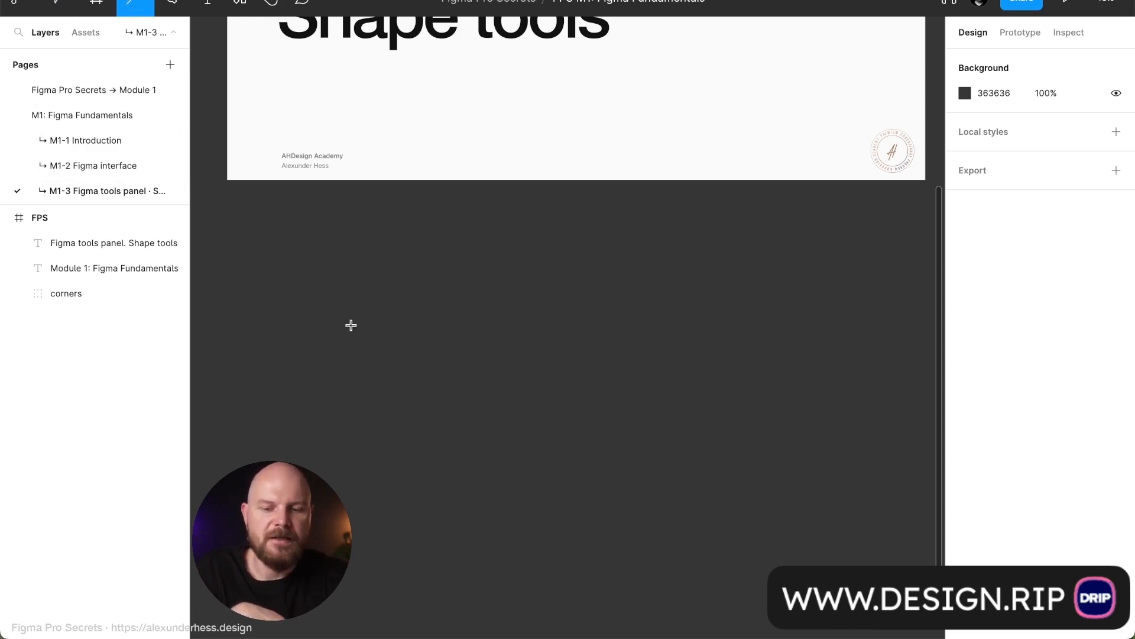
left_click_drag(351, 325, 560, 309)
mouse_move(554, 377)
left_mouse_down()
mouse_move(381, 512)
mouse_move(540, 233)
mouse_move(271, 317)
mouse_move(381, 233)
mouse_move(545, 342)
mouse_move(572, 319)
mouse_move(731, 347)
mouse_move(319, 185)
mouse_move(274, 375)
mouse_move(578, 381)
mouse_move(392, 180)
mouse_move(337, 301)
mouse_move(554, 244)
mouse_move(444, 308)
left_mouse_up()
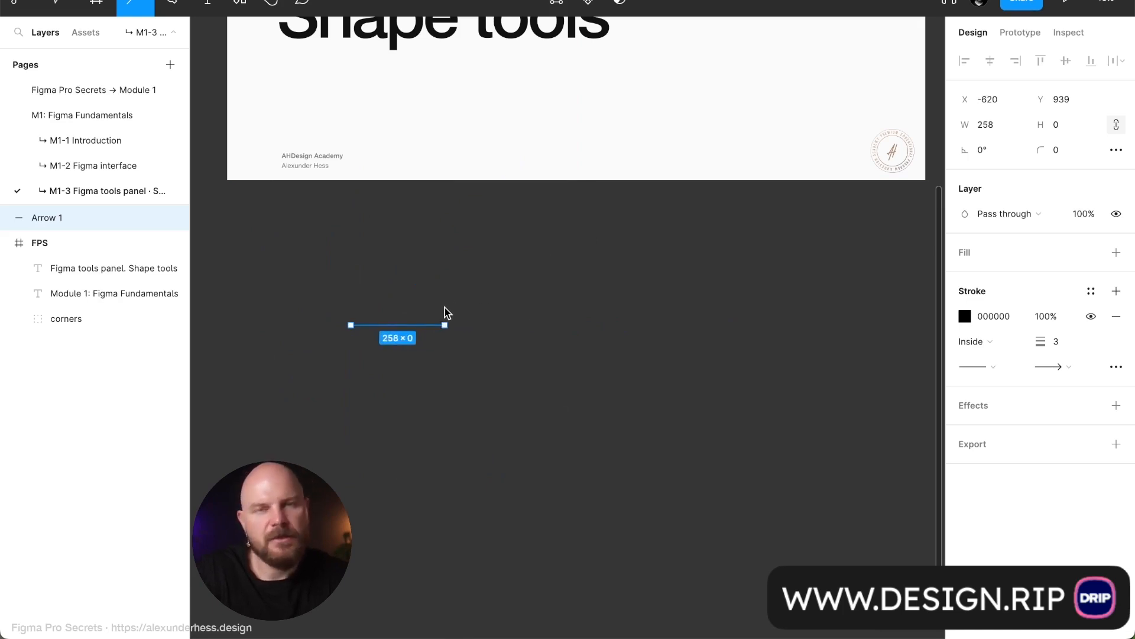
mouse_move(445, 307)
left_mouse_down()
mouse_move(466, 304)
mouse_move(357, 243)
mouse_move(464, 211)
mouse_move(377, 299)
mouse_move(448, 220)
mouse_move(386, 303)
mouse_move(434, 276)
mouse_move(399, 304)
mouse_move(413, 291)
mouse_move(400, 304)
mouse_move(507, 319)
mouse_move(450, 271)
mouse_move(559, 253)
mouse_move(575, 317)
mouse_move(439, 323)
left_mouse_up()
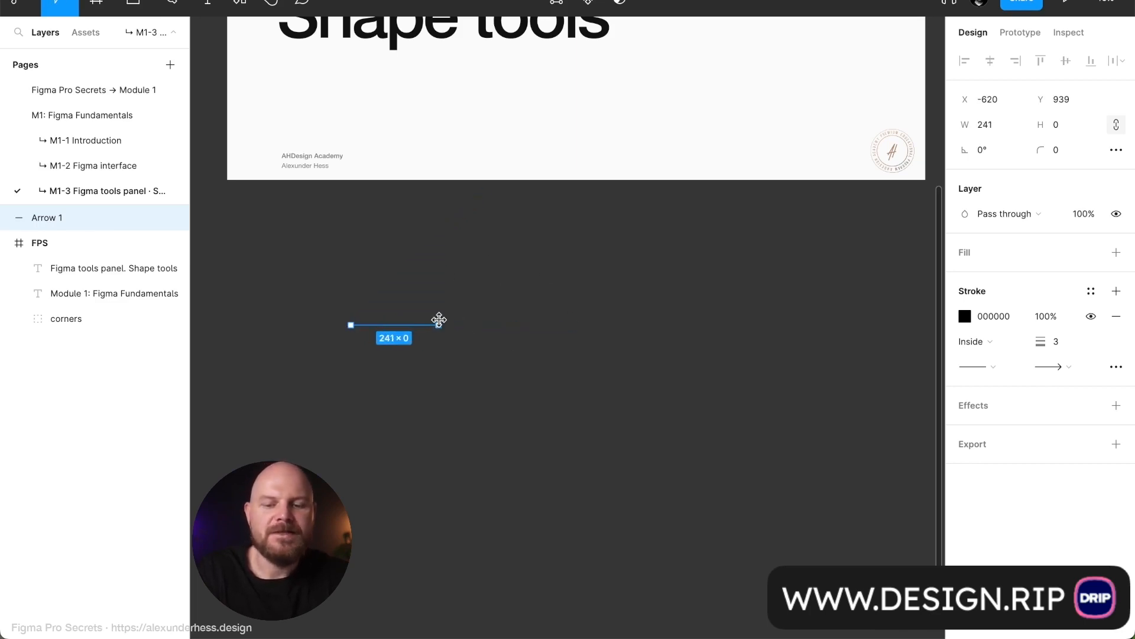
Change the arrow's stroke colour to white (FFFFFF)
left_click(436, 357)
scroll(425, 353, "up", 5)
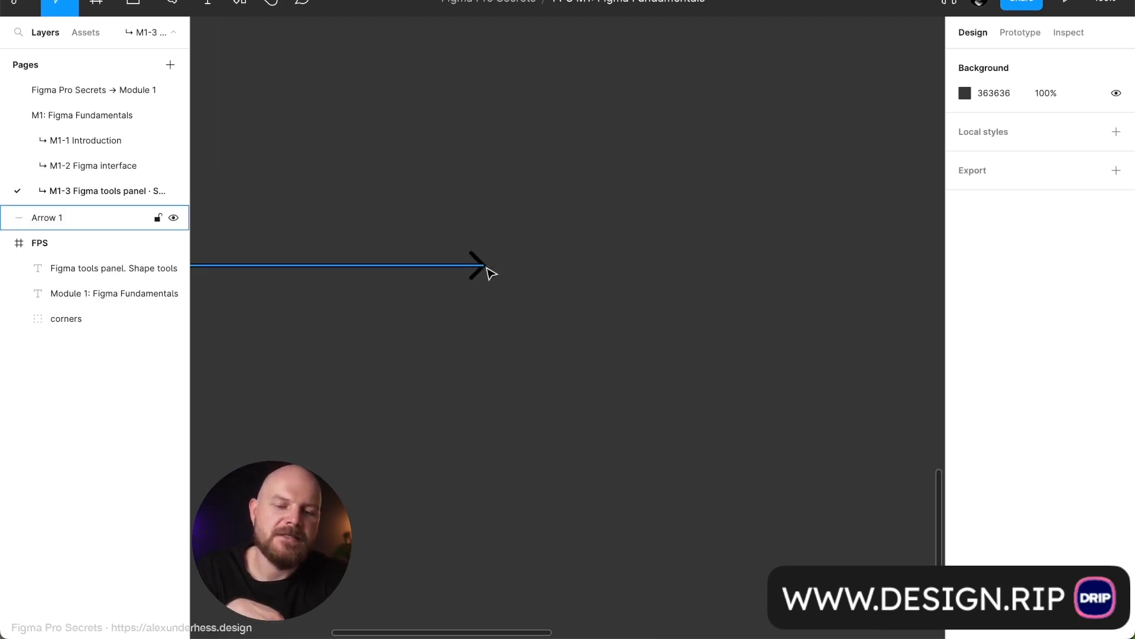
scroll(483, 273, "left", 4)
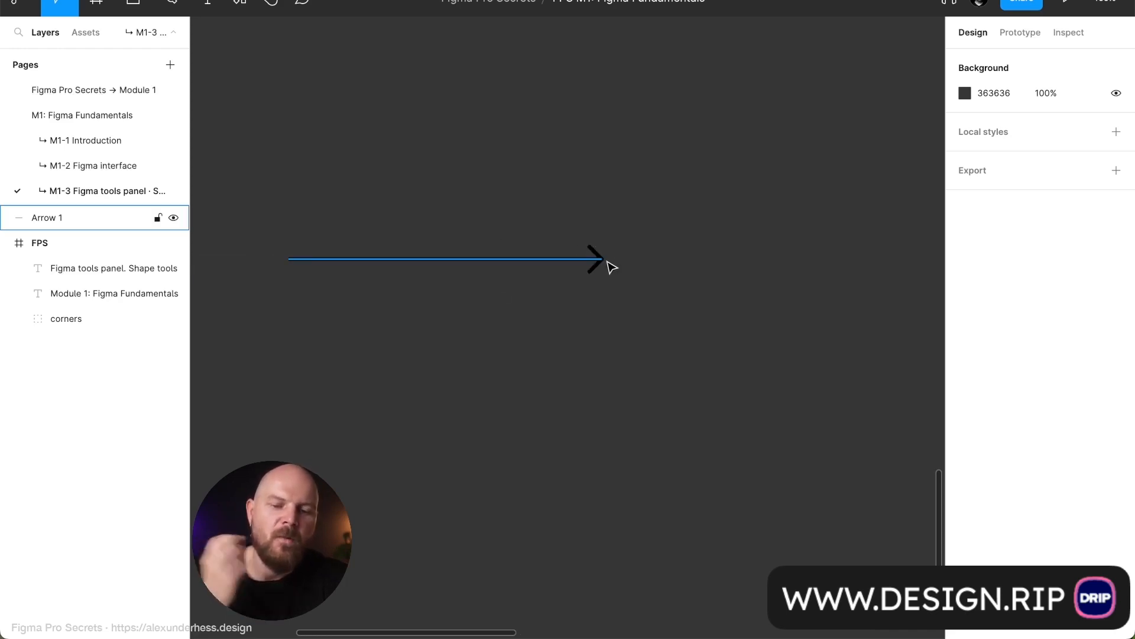
left_click(607, 267)
scroll(653, 284, "down", 5)
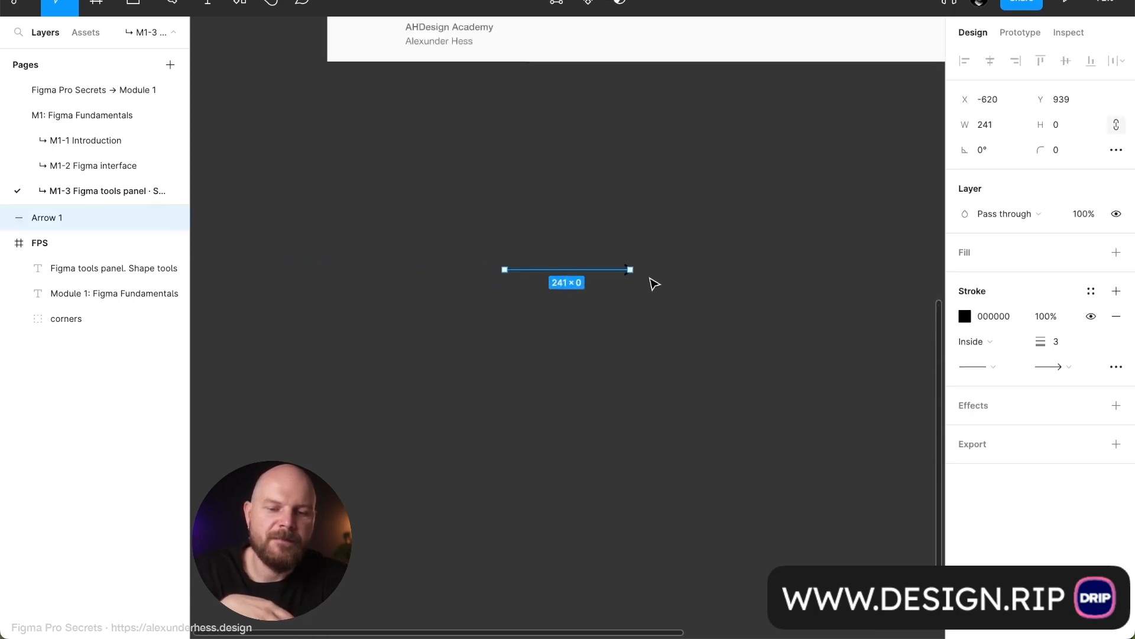
scroll(665, 287, "right", 2)
left_click(965, 316)
left_click_drag(852, 298, 716, 214)
left_click(930, 228)
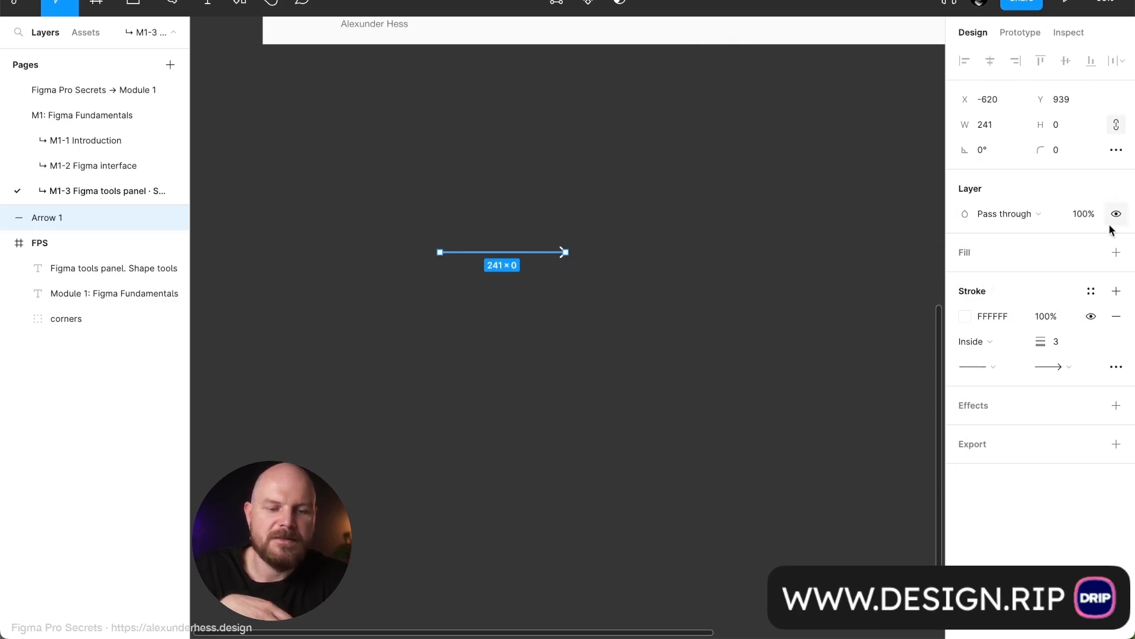
Delete the white arrow from the canvas below the frame
left_click(589, 244)
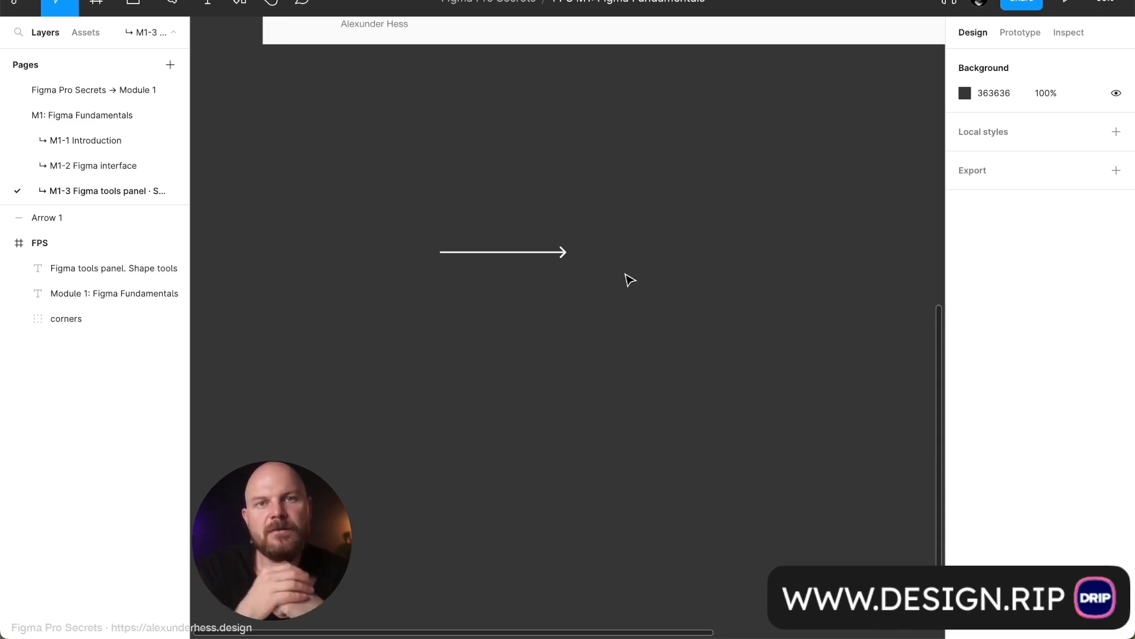
left_click(563, 255)
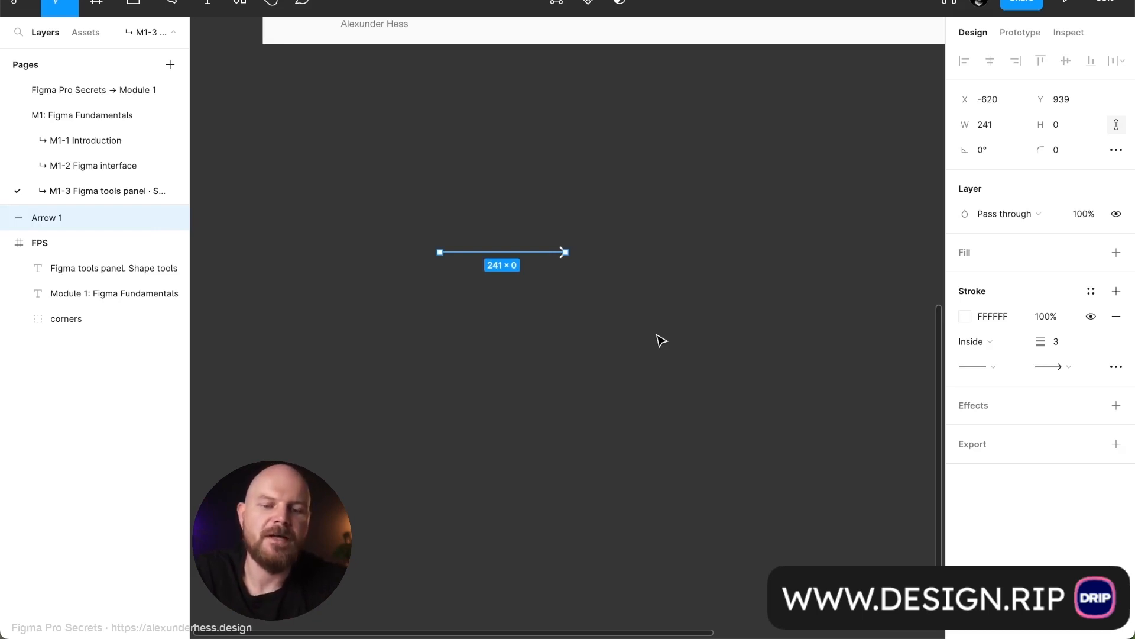
key("Delete")
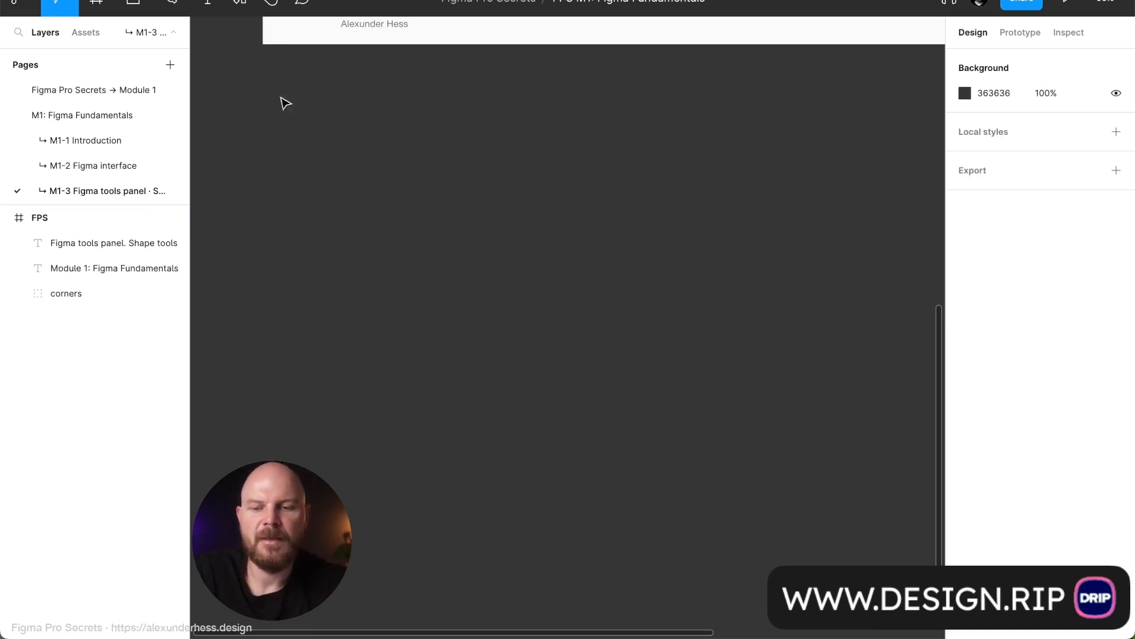
Draw three ellipses freehand on the canvas below the frame, about 97 × 115, 232 × 30 and 164 × 86
left_click(147, 5)
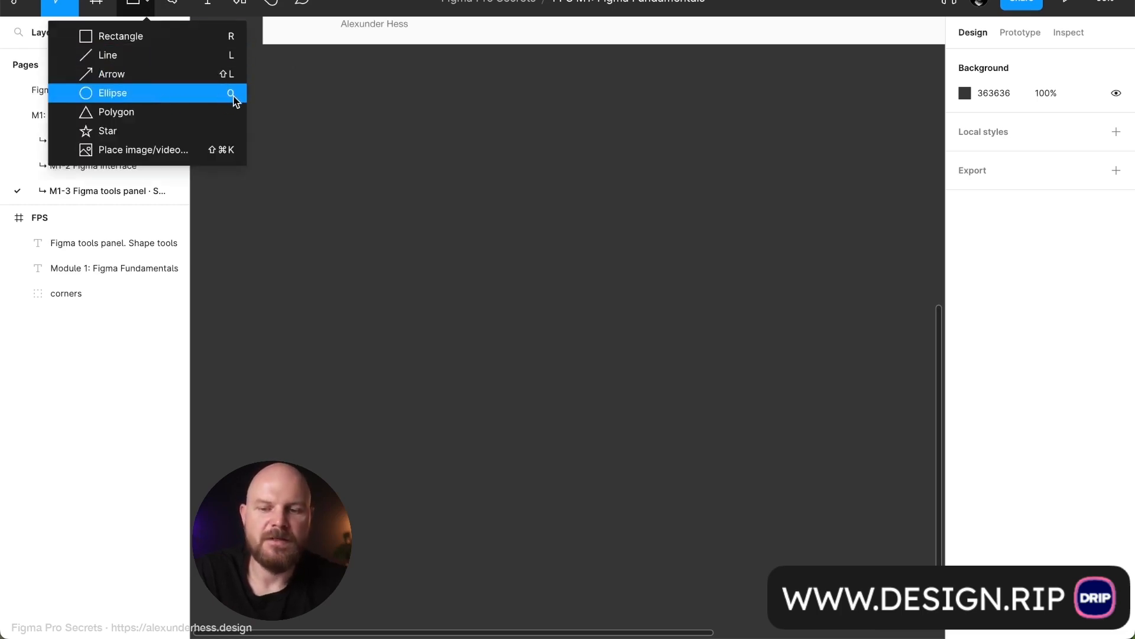
left_click(345, 134)
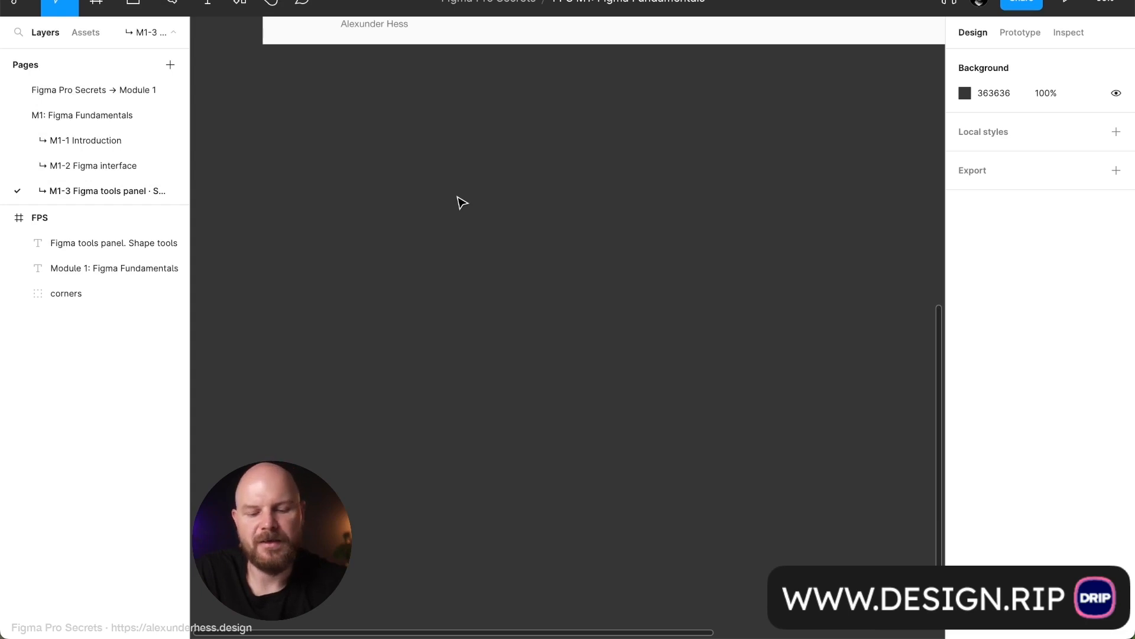
key("o")
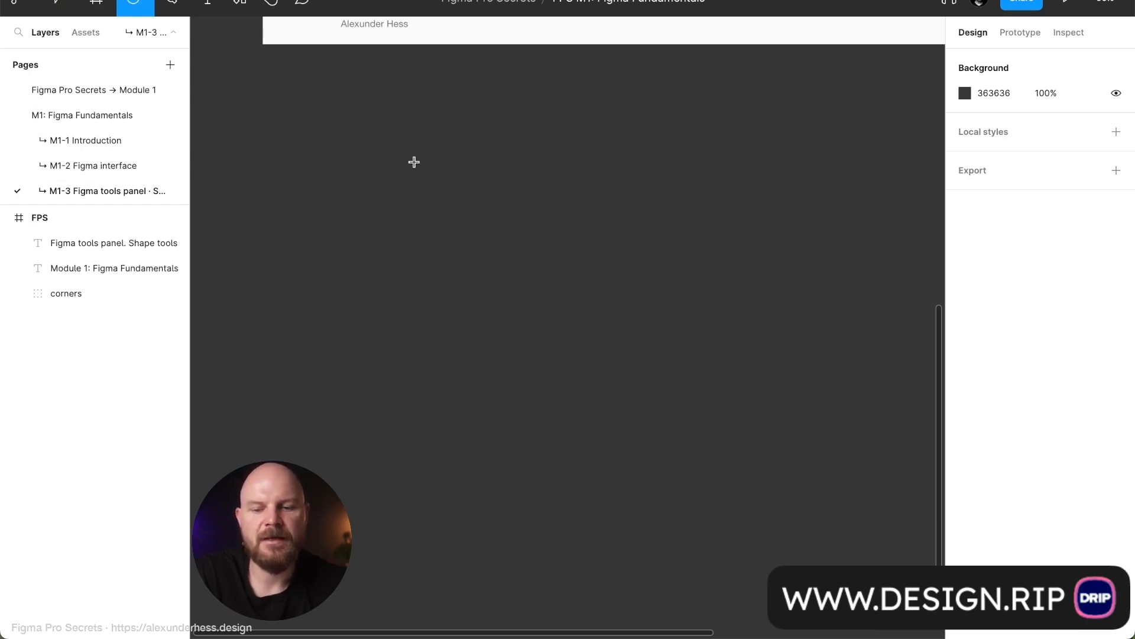
left_click_drag(414, 162, 465, 221)
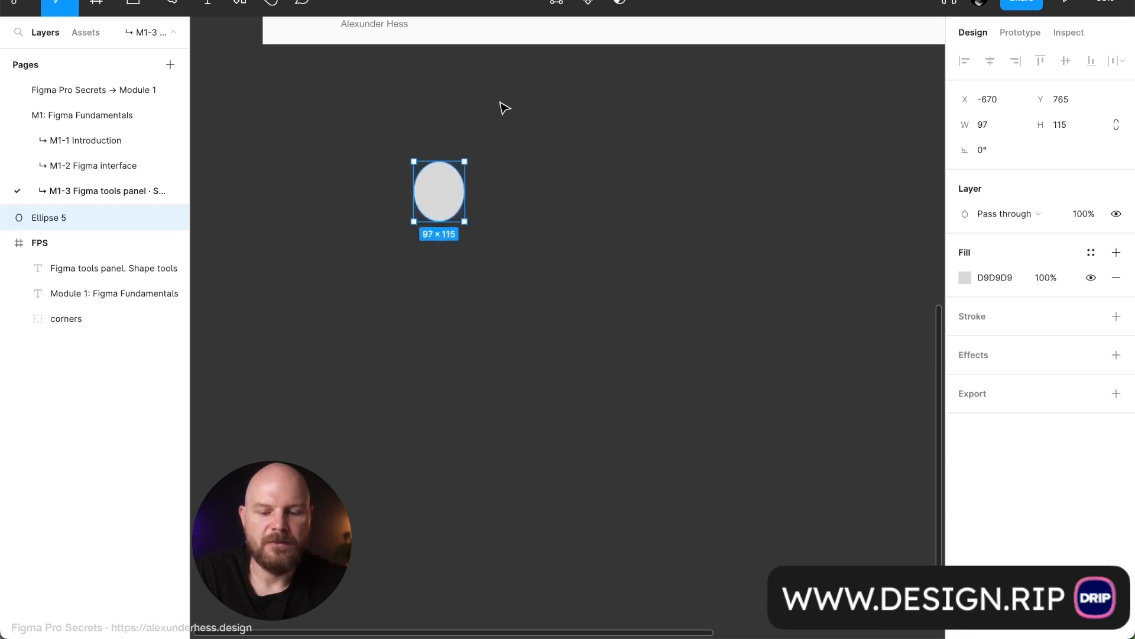
left_click_drag(499, 102, 620, 117)
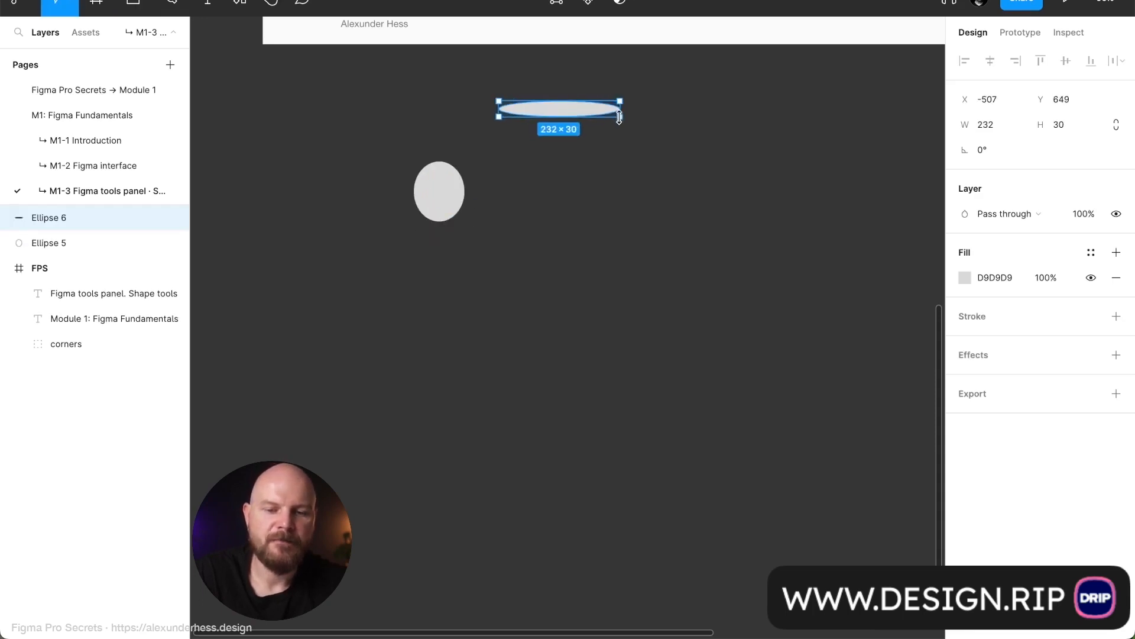
key("o")
left_click_drag(510, 146, 595, 191)
Add three circles near the ellipses: a default 100 × 100, one about 139 × 139, and one about 200 × 200 grown from its centre
key("o")
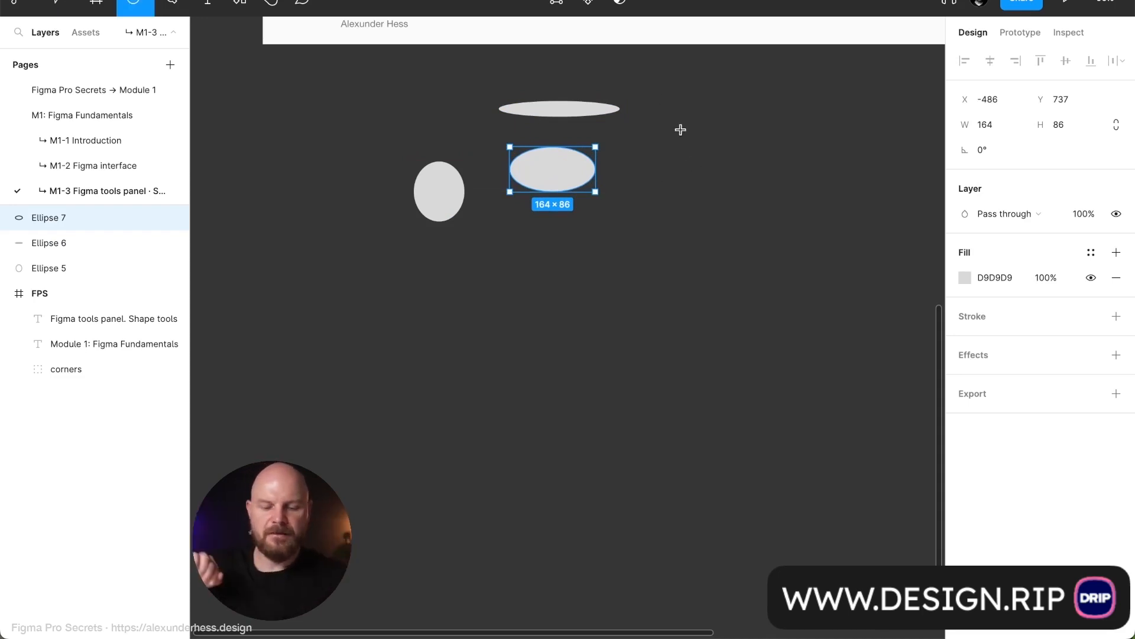
left_click(681, 129)
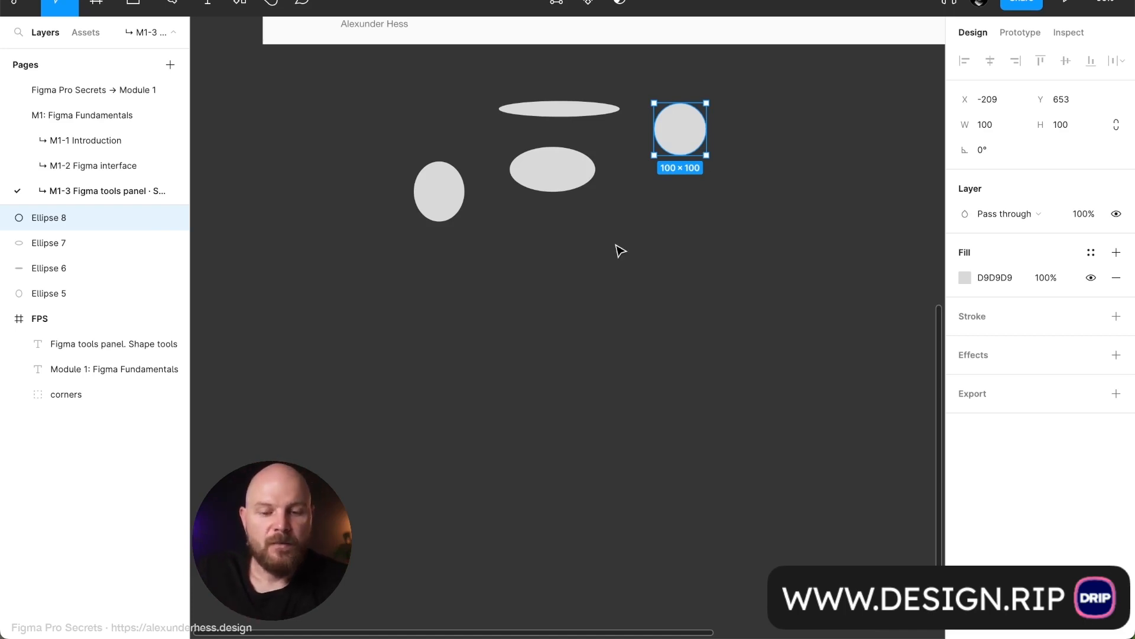
key("o")
mouse_move(498, 256)
left_mouse_down()
mouse_move(663, 445)
mouse_move(568, 347)
mouse_move(686, 480)
mouse_move(554, 312)
mouse_move(691, 512)
mouse_move(570, 322)
mouse_move(757, 576)
mouse_move(563, 307)
mouse_move(663, 420)
mouse_move(571, 329)
left_mouse_up()
left_click_drag(524, 273, 512, 234)
key("o")
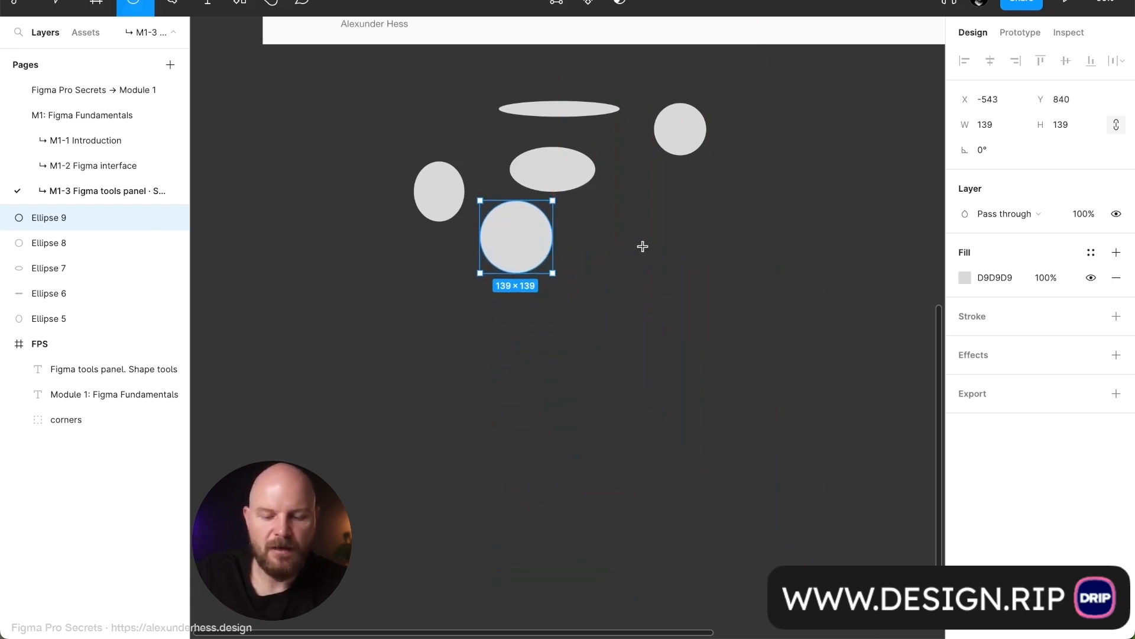
mouse_move(643, 246)
left_mouse_down()
mouse_move(690, 304)
mouse_move(755, 203)
mouse_move(740, 291)
mouse_move(754, 434)
mouse_move(753, 406)
mouse_move(649, 256)
mouse_move(695, 305)
mouse_move(666, 271)
mouse_move(702, 331)
mouse_move(675, 299)
left_mouse_up()
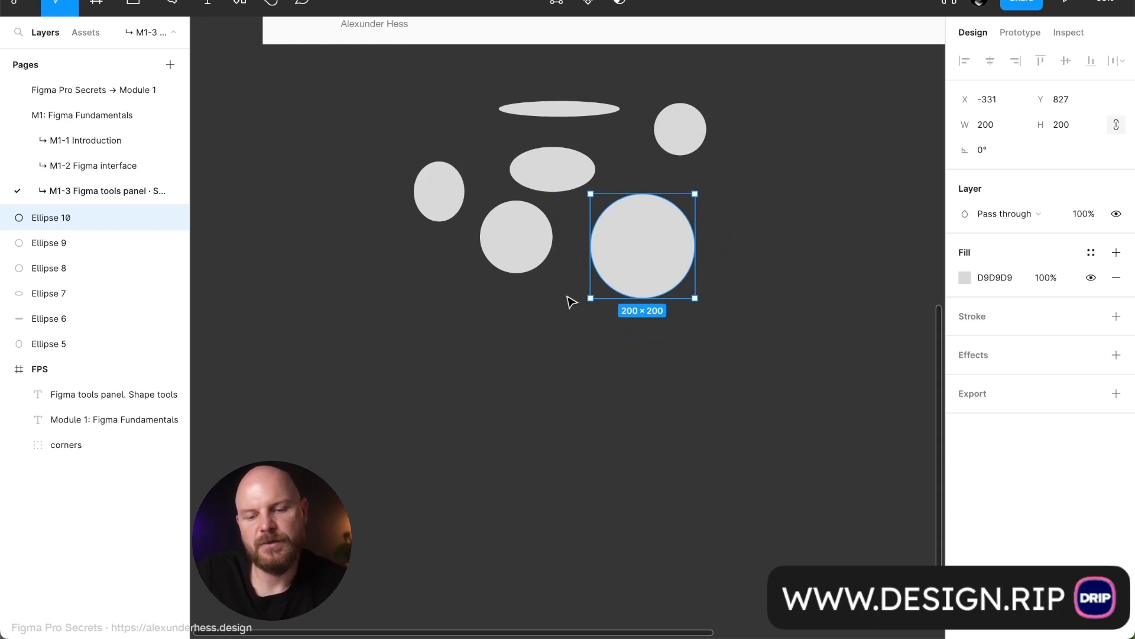
Draw two crossing diagonal lines beside the ellipses, the first about 569 long at -45° and the second rising the opposite way
key("p")
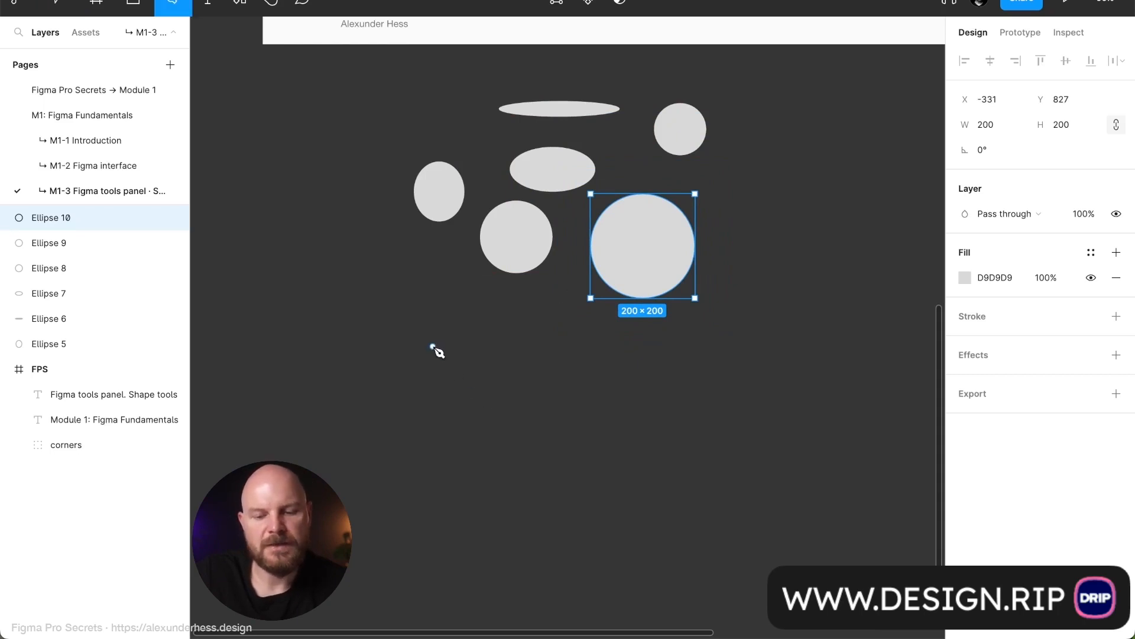
key("Escape")
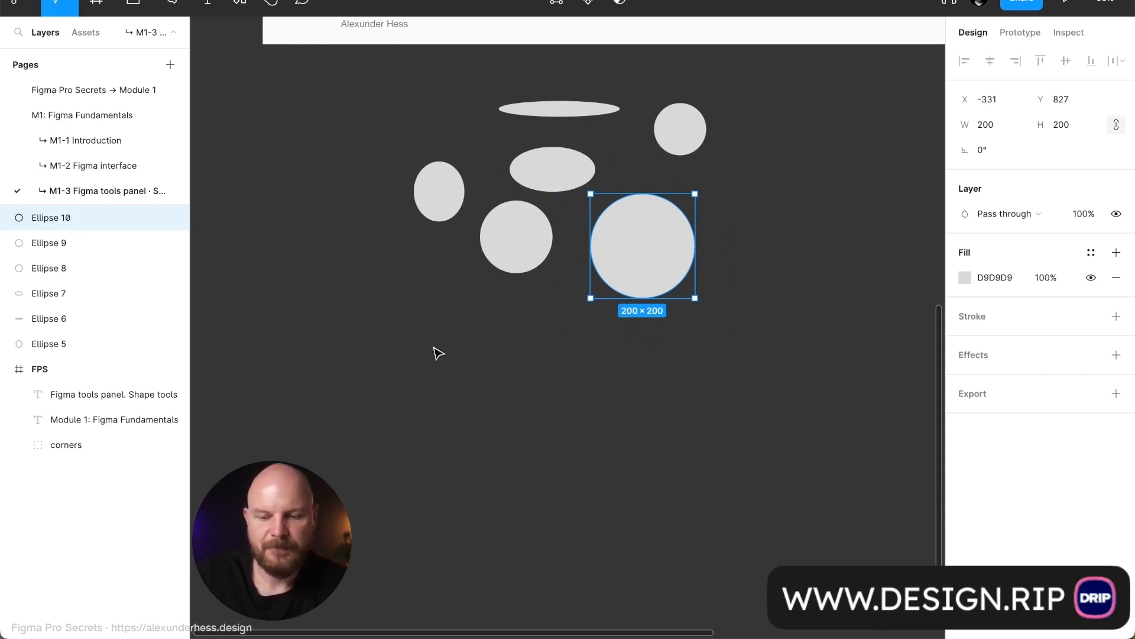
key("o")
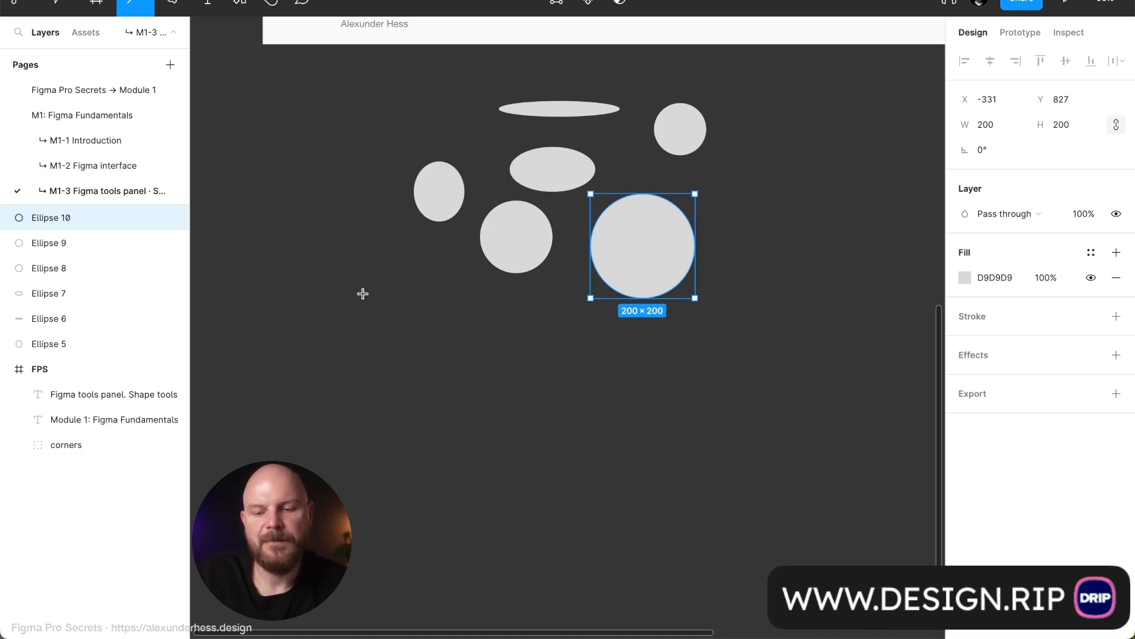
left_click_drag(365, 293, 459, 411)
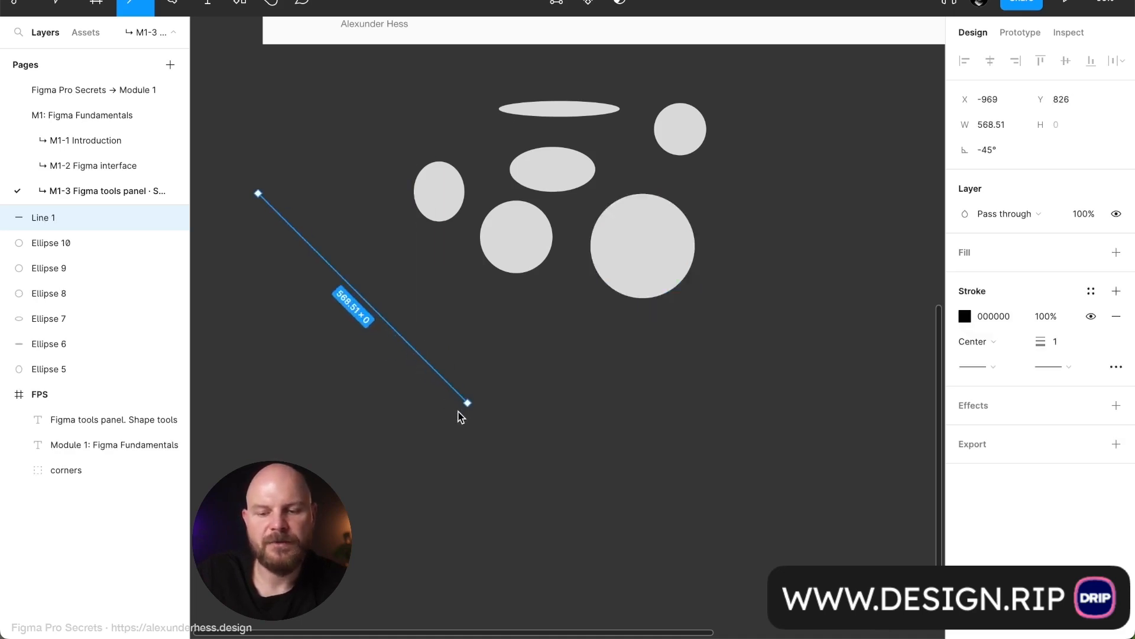
key("l")
left_click_drag(291, 375, 447, 271)
left_click_drag(304, 375, 383, 303)
left_click(425, 318)
Draw a circle about 26 × 26 outward from the point where the two diagonal lines cross
scroll(329, 312, "up", 3)
scroll(453, 338, "up", 5)
scroll(459, 345, "down", 4)
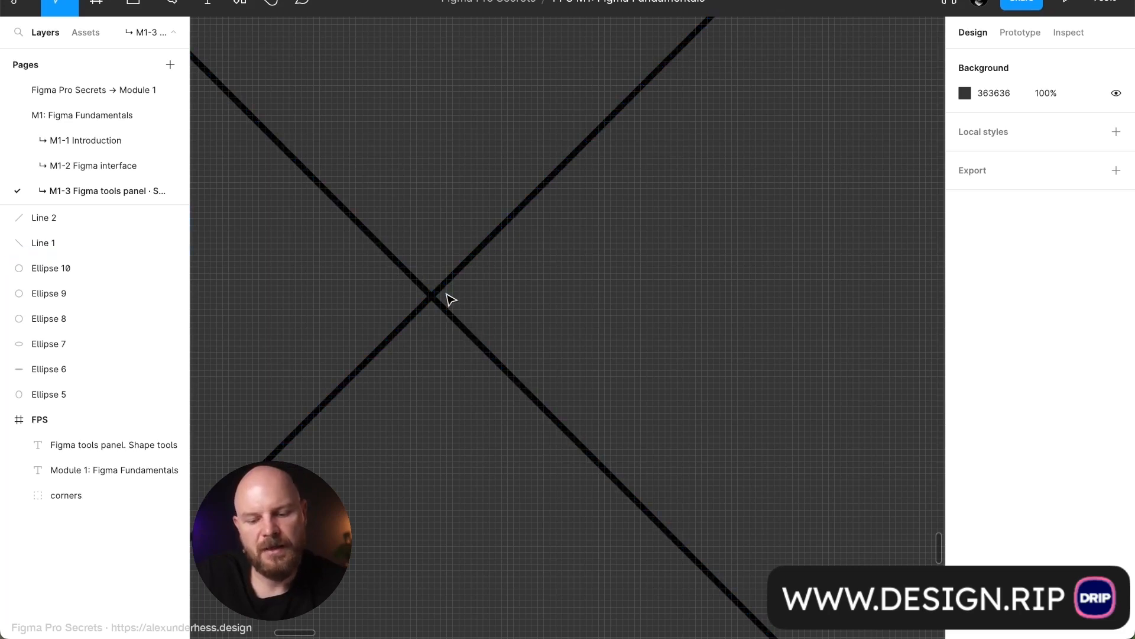
key("o")
left_click_drag(435, 291, 589, 453)
left_click_drag(534, 410, 459, 337)
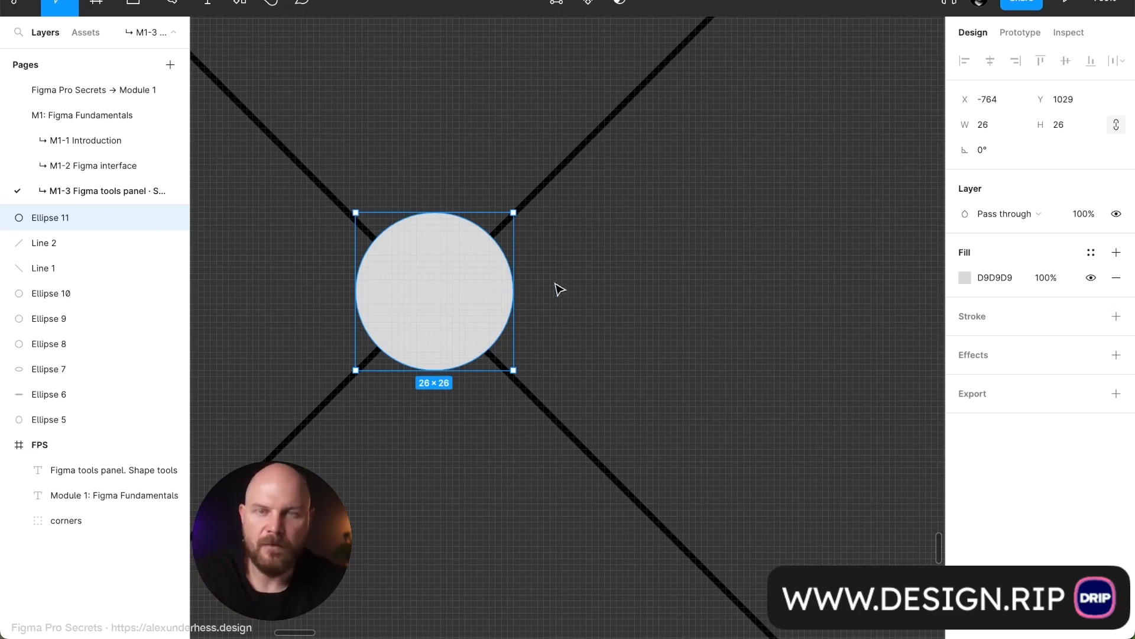
Move the small circle slightly to the right to X -763 and collapse the FPS frame in the layer list
left_click(570, 243)
left_click(482, 284)
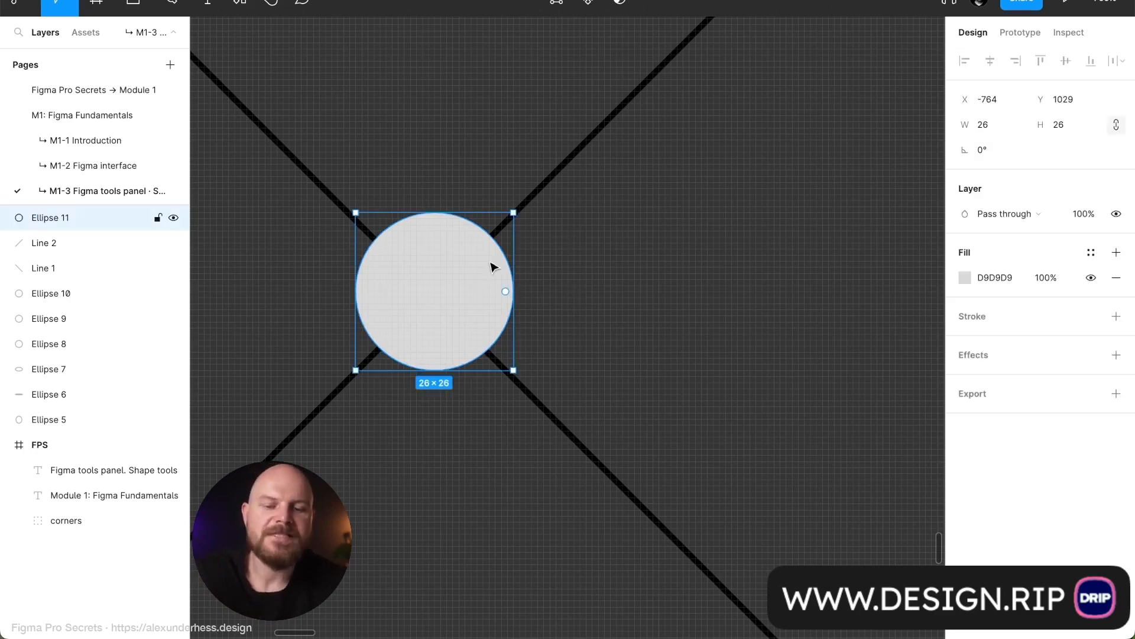
left_click(70, 3)
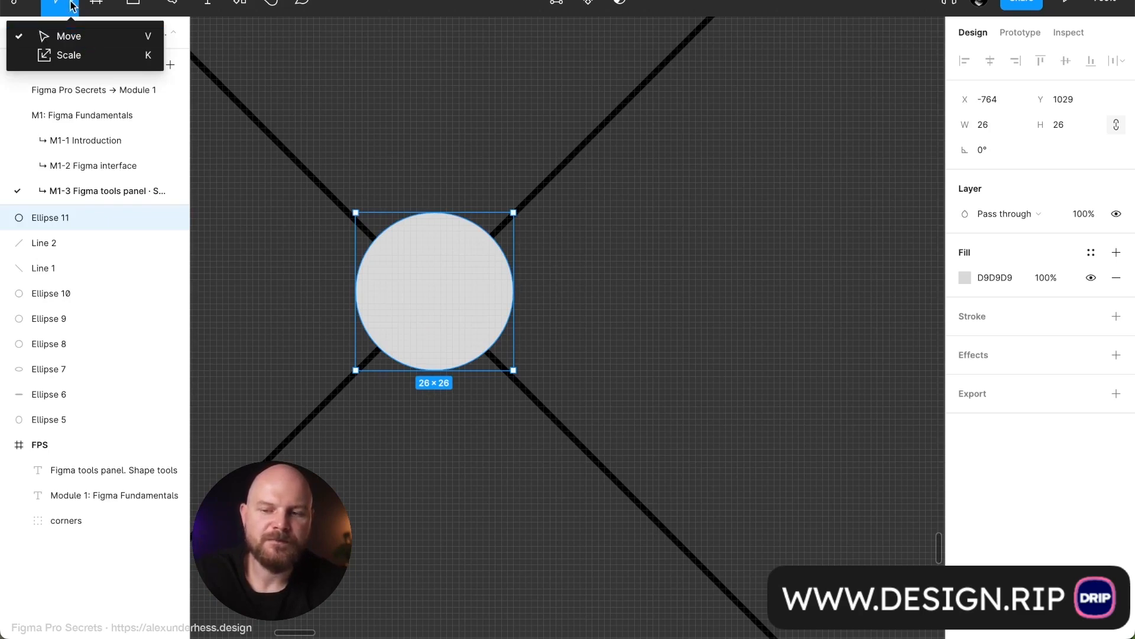
left_click(71, 5)
mouse_move(444, 281)
left_mouse_down()
mouse_move(514, 178)
mouse_move(447, 273)
mouse_move(436, 223)
mouse_move(451, 254)
mouse_move(394, 273)
mouse_move(440, 285)
left_mouse_up()
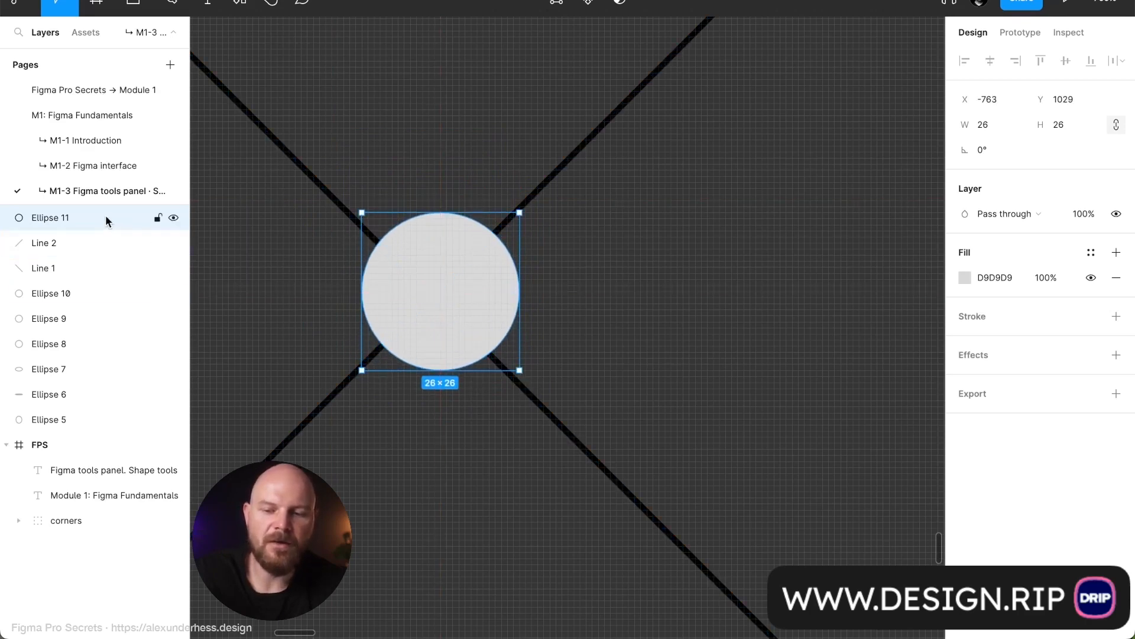
left_click(6, 445)
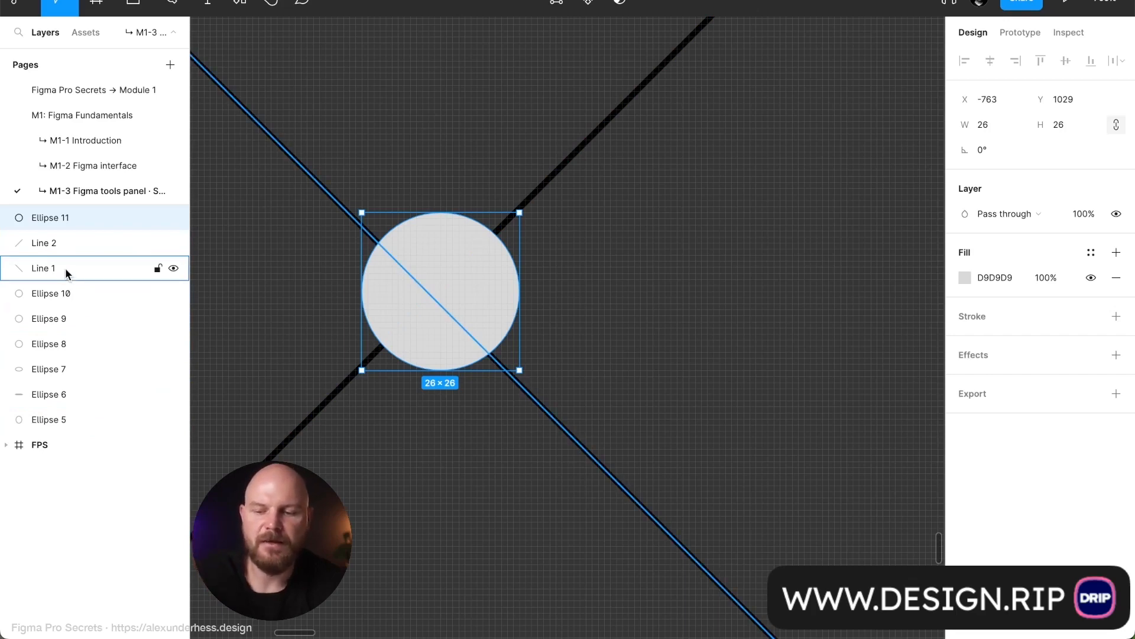
Draw a rectangle about 12 × 10 above the small circle and delete it
key("r")
left_click_drag(349, 55, 422, 115)
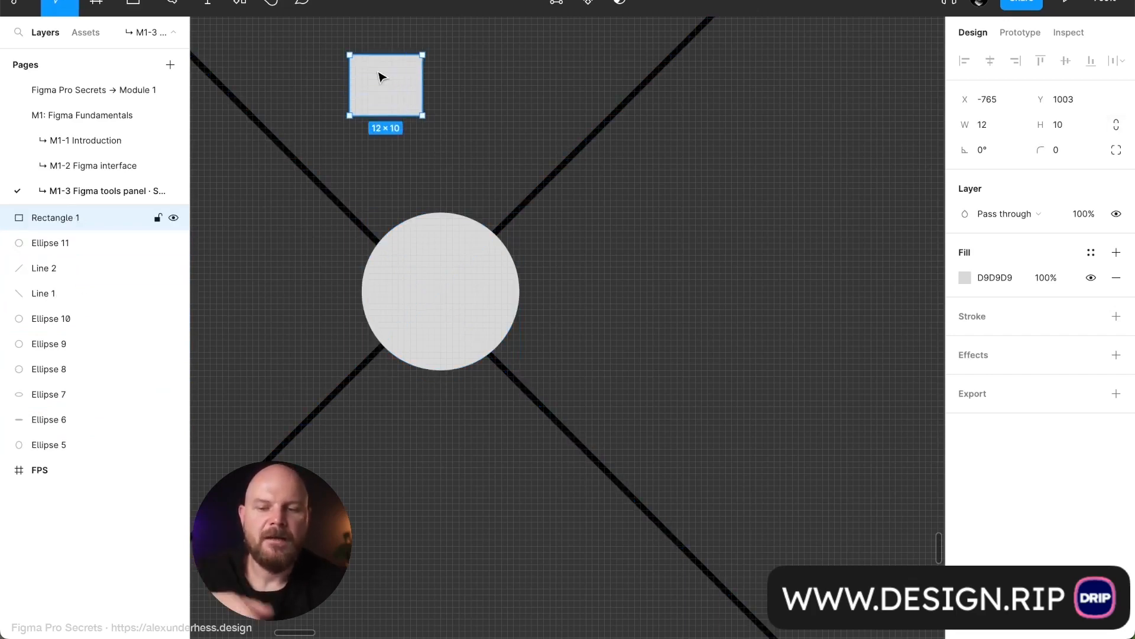
key("Delete")
Delete the small circle covering the crossing of the two diagonal lines
left_click(433, 256)
mouse_move(451, 318)
left_mouse_down()
mouse_move(504, 338)
mouse_move(436, 322)
mouse_move(448, 309)
mouse_move(445, 318)
left_mouse_up()
key("Delete")
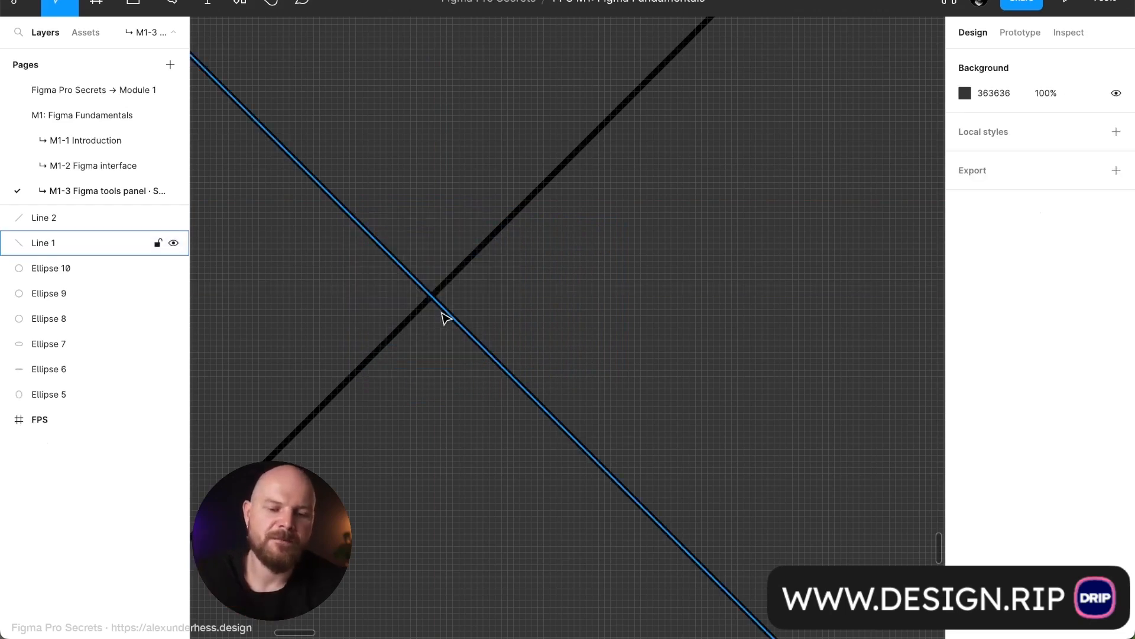
Draw a new circle outward from its centre, starting exactly at the intersection of the two diagonal lines
key("o")
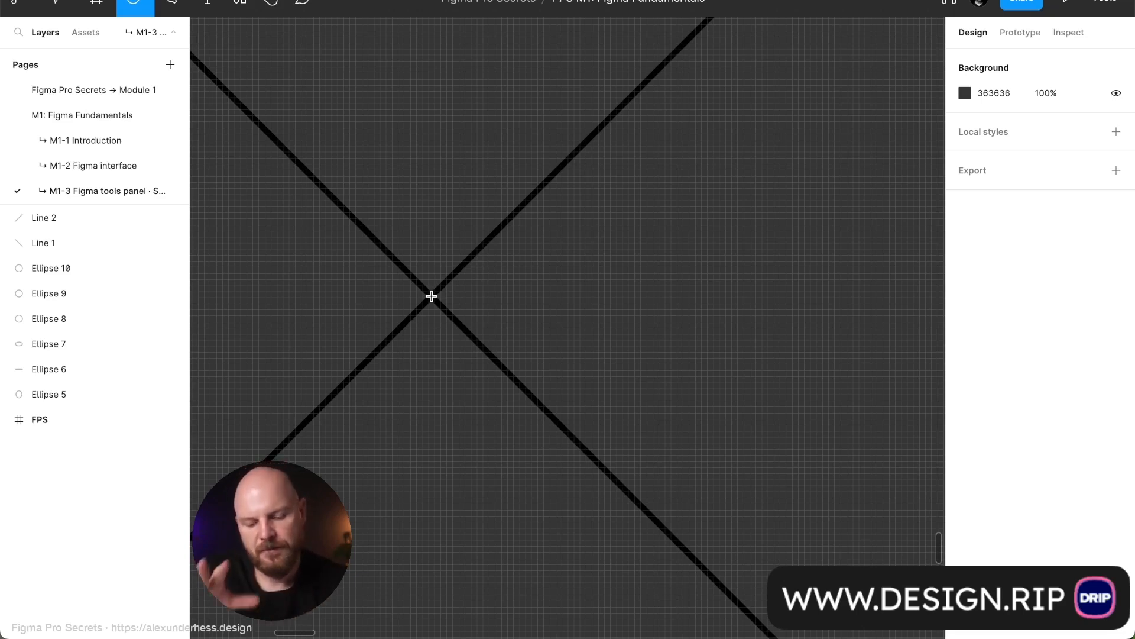
left_click_drag(431, 296, 611, 472)
left_click(722, 375)
scroll(721, 376, "down", 10)
scroll(722, 376, "right", 3)
scroll(722, 376, "down", 3)
scroll(721, 376, "right", 1)
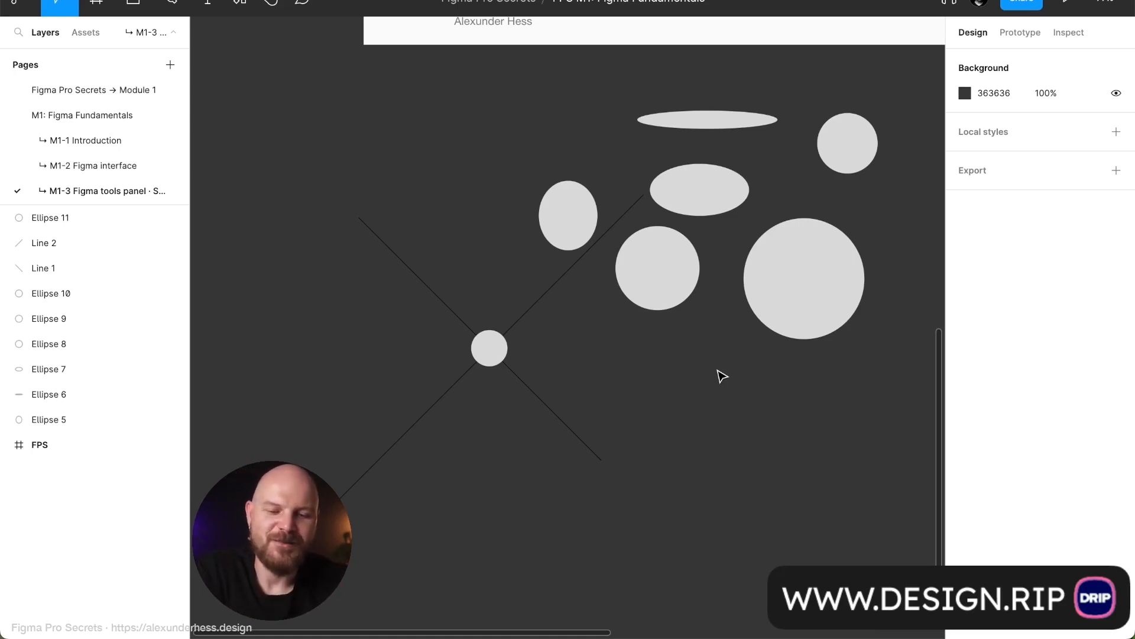
Select all the ellipses, circles and lines together with a selection marquee, clear the selection, and repeat
scroll(722, 376, "right", 4)
left_click_drag(249, 87, 811, 504)
left_click(262, 68)
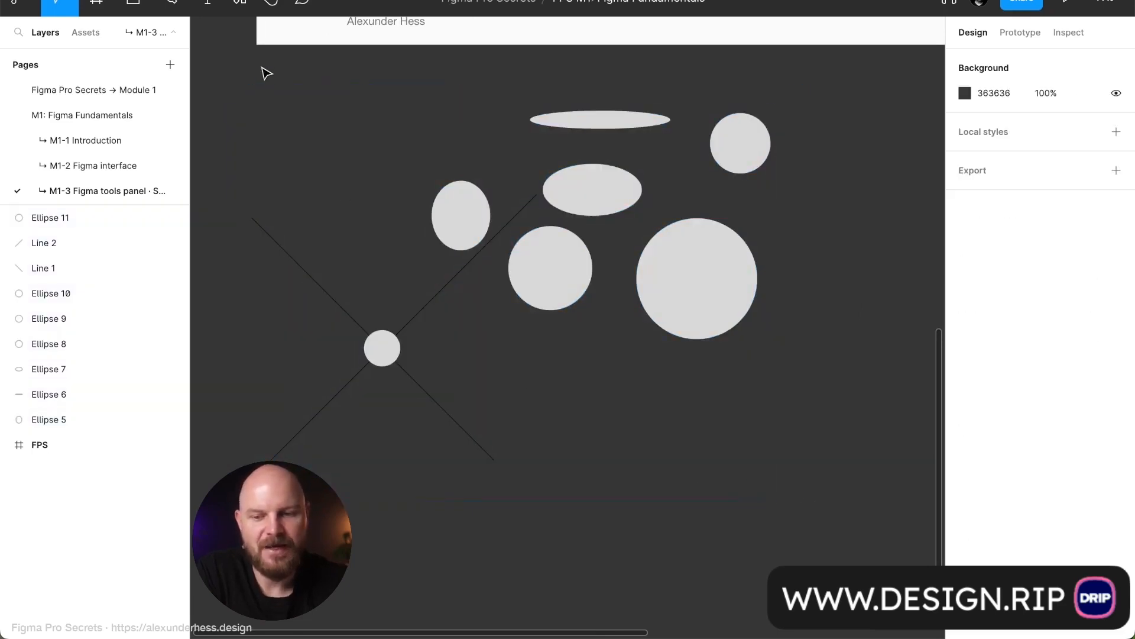
left_click_drag(217, 89, 815, 533)
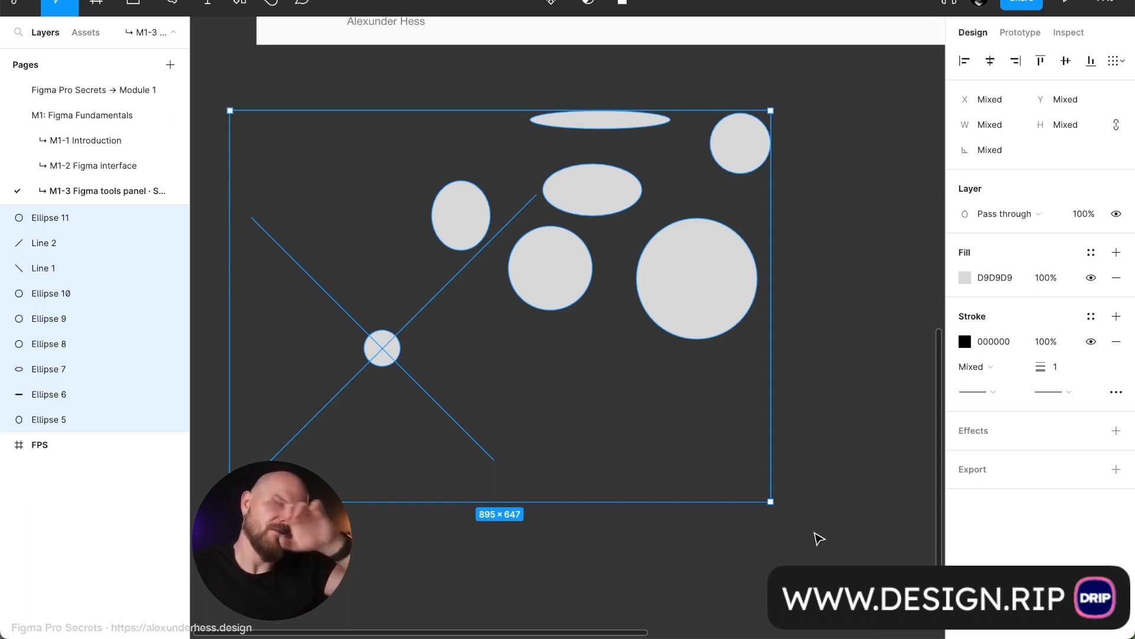
left_click(819, 538)
left_click_drag(814, 531, 875, 490)
left_click(226, 94)
Delete all the ellipses, circles and diagonal lines from the canvas, leaving only the FPS frame
left_click_drag(436, 72, 577, 90)
key("Delete")
left_click_drag(195, 122, 701, 568)
key("Delete")
Draw a wide, flat triangle about 255 × 75 just below the frame with the Polygon tool
scroll(702, 568, "up", 3)
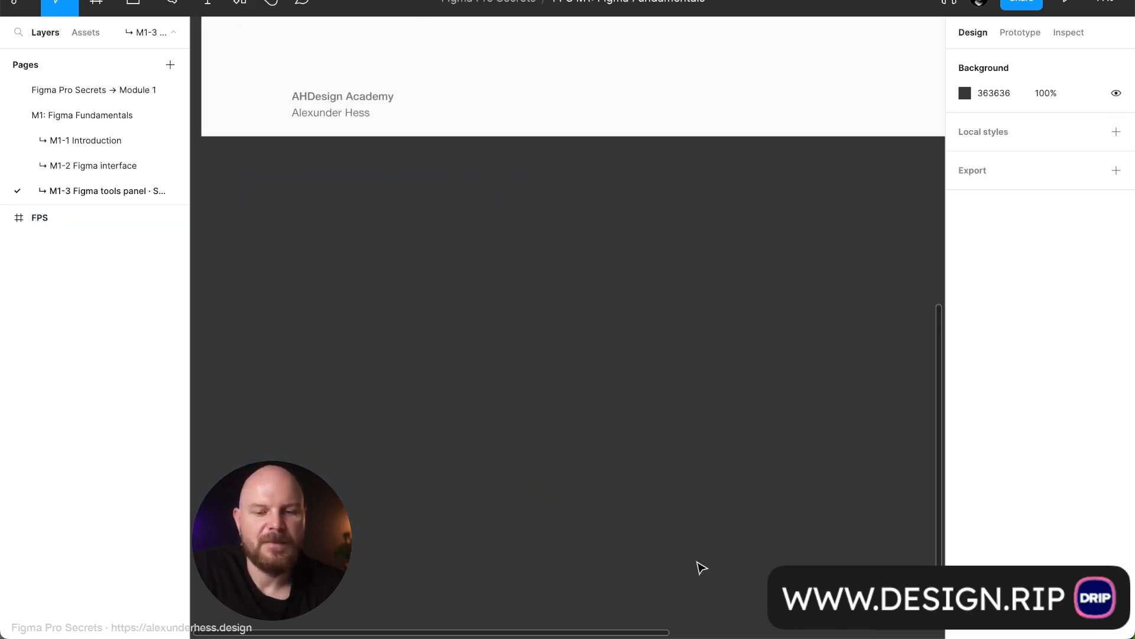
left_click(148, 4)
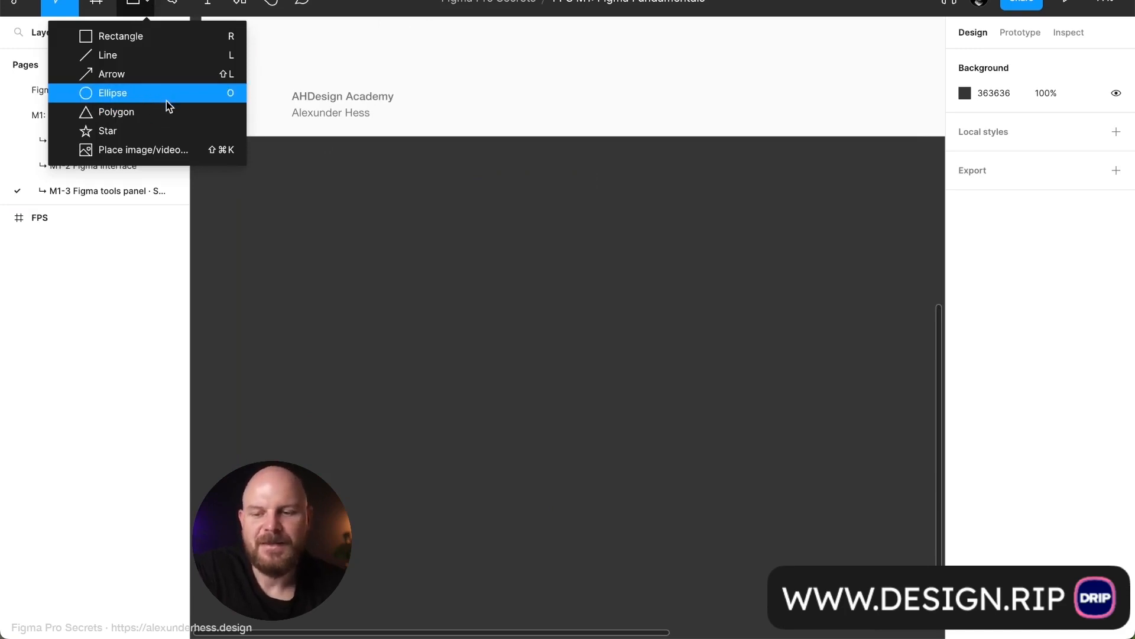
left_click(170, 112)
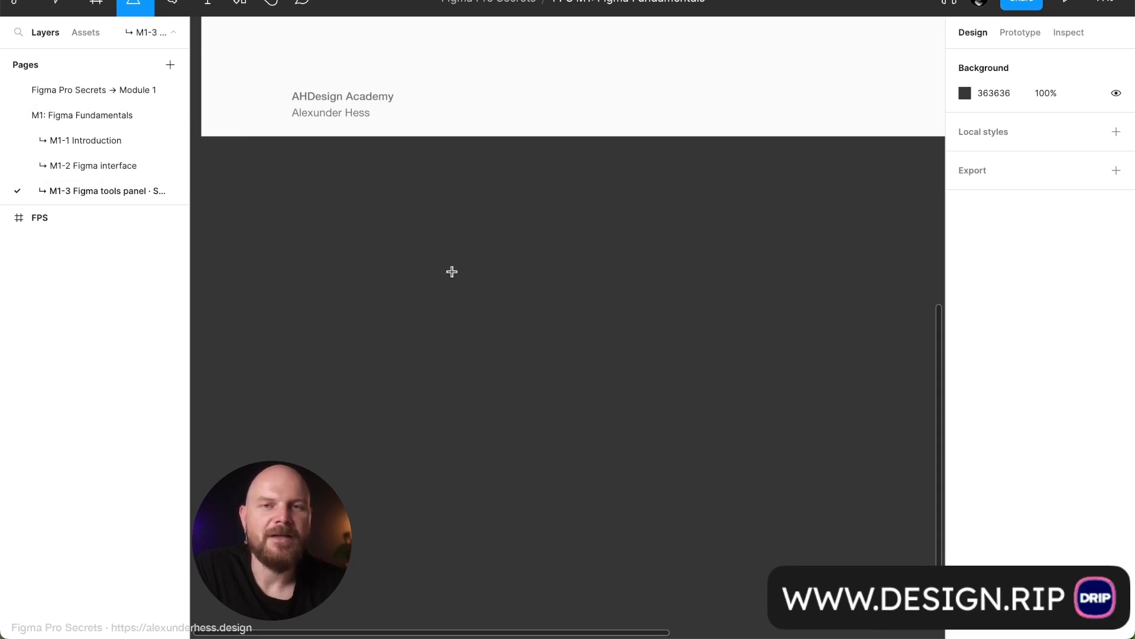
mouse_move(452, 271)
left_mouse_down()
mouse_move(630, 416)
mouse_move(502, 373)
mouse_move(502, 411)
mouse_move(496, 382)
mouse_move(560, 414)
mouse_move(502, 357)
mouse_move(590, 385)
mouse_move(555, 436)
mouse_move(535, 357)
mouse_move(517, 389)
mouse_move(564, 400)
mouse_move(570, 327)
mouse_move(532, 391)
mouse_move(509, 398)
mouse_move(531, 350)
mouse_move(518, 272)
mouse_move(526, 376)
mouse_move(574, 337)
mouse_move(568, 321)
mouse_move(613, 296)
mouse_move(492, 375)
mouse_move(471, 406)
mouse_move(606, 317)
mouse_move(329, 207)
left_mouse_up()
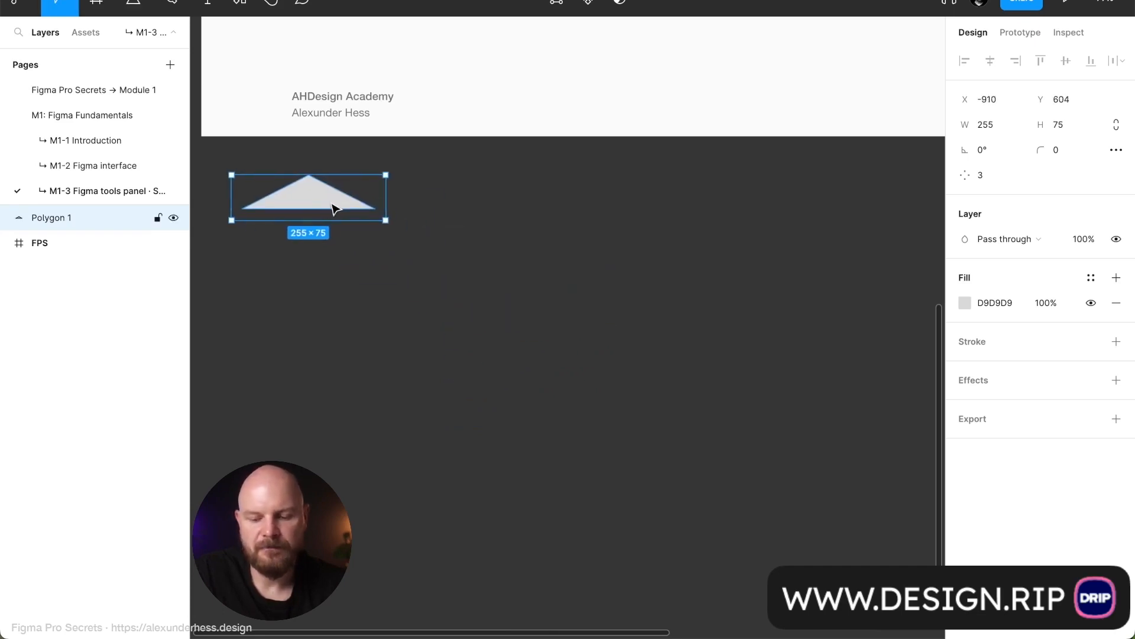
Draw a tall, narrow triangle about 99 × 162 with the Polygon tool and place it beside the flat triangle
left_click(142, 13)
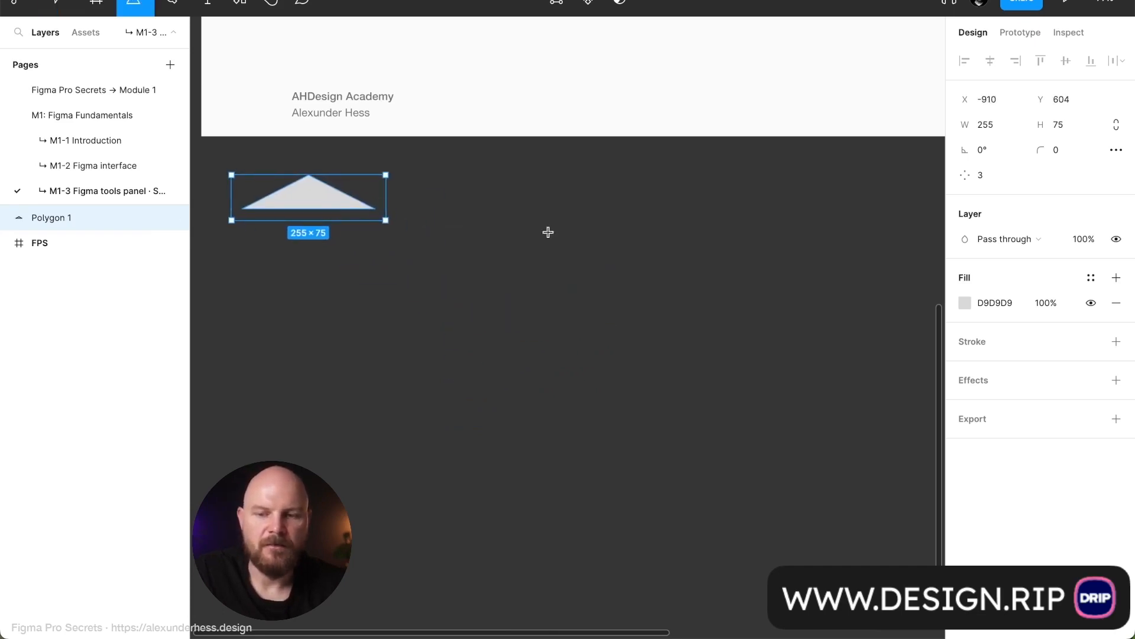
left_click(147, 4)
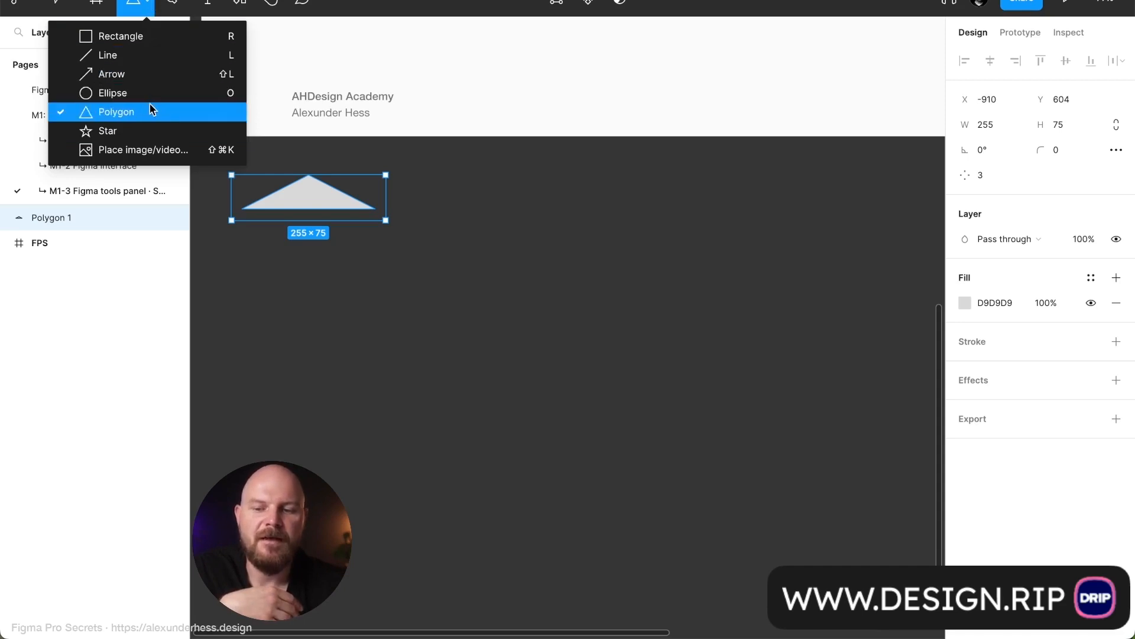
left_click_drag(418, 177, 480, 277)
left_click_drag(449, 223, 428, 210)
left_click(309, 197)
left_click(446, 224)
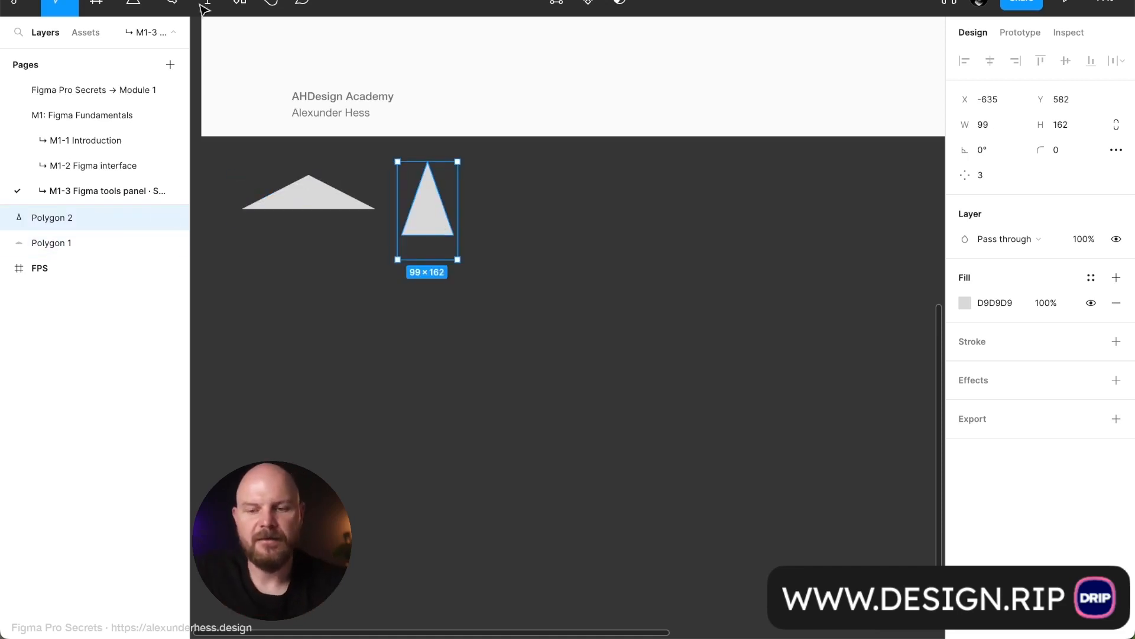
Draw a proportional triangle about 210 × 210 with the Polygon tool and place it beside the narrow triangle
left_click(145, 3)
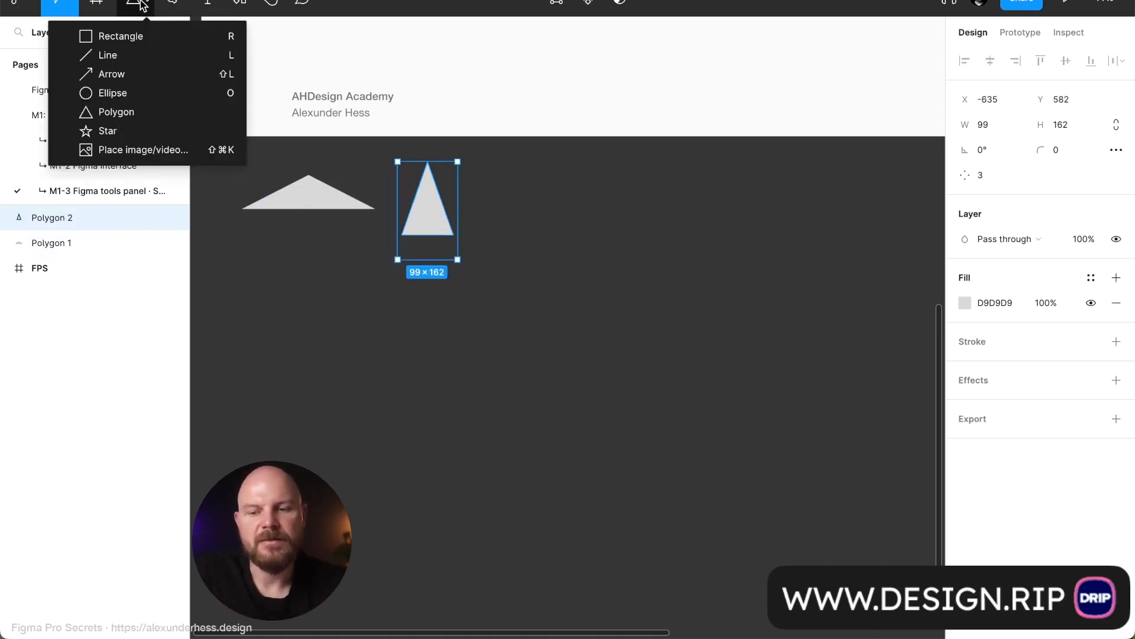
left_click(160, 111)
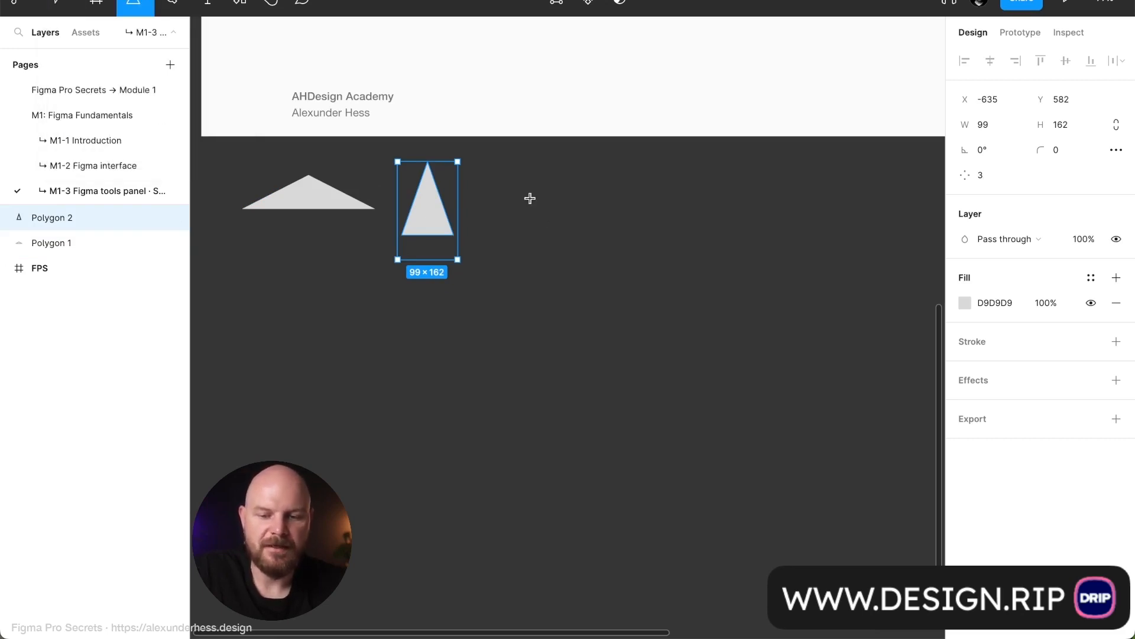
left_click_drag(506, 175, 634, 301)
left_click_drag(586, 267, 545, 253)
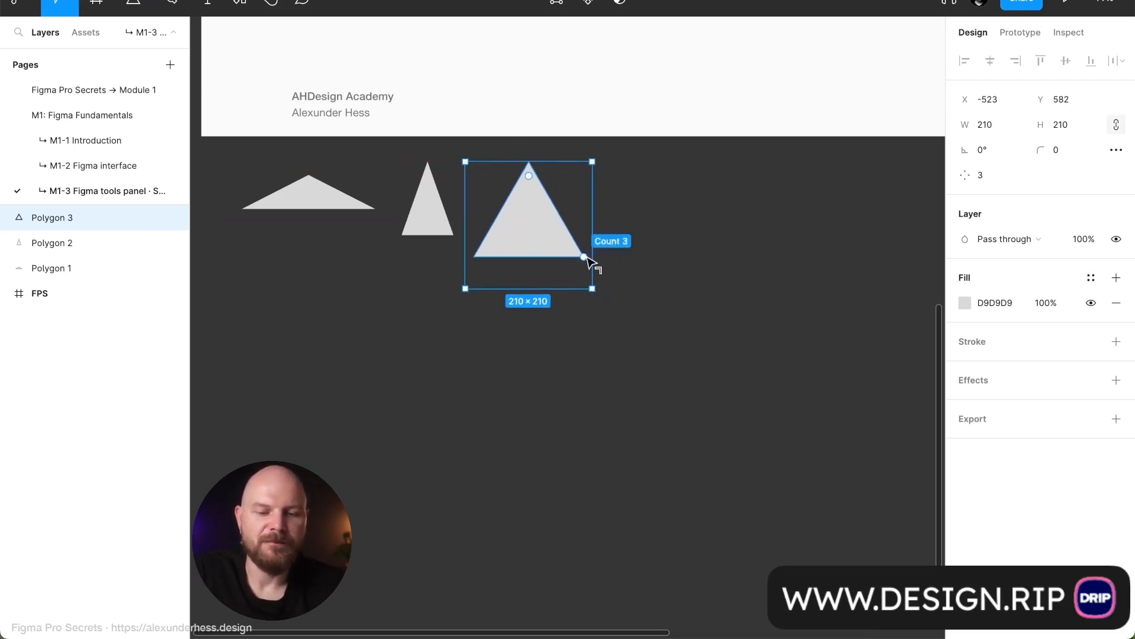
Draw a proportional triangle about 274 × 274 from its centre and place it beside the 210 × 210 triangle
left_click(147, 4)
left_click(141, 113)
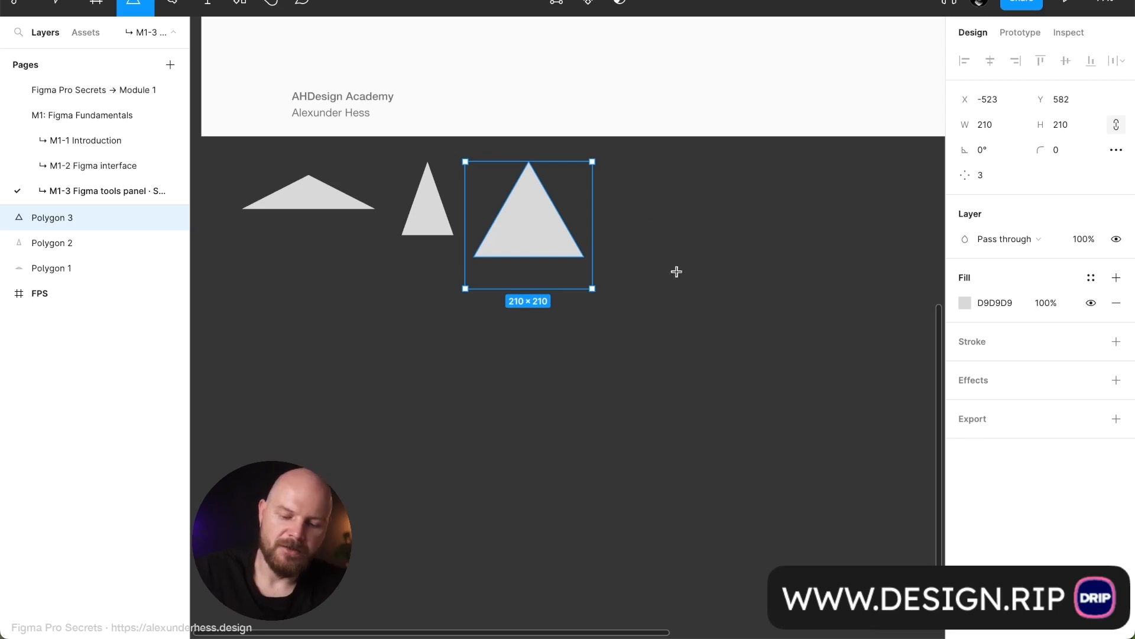
left_click_drag(686, 298, 769, 378)
left_click_drag(687, 299, 678, 249)
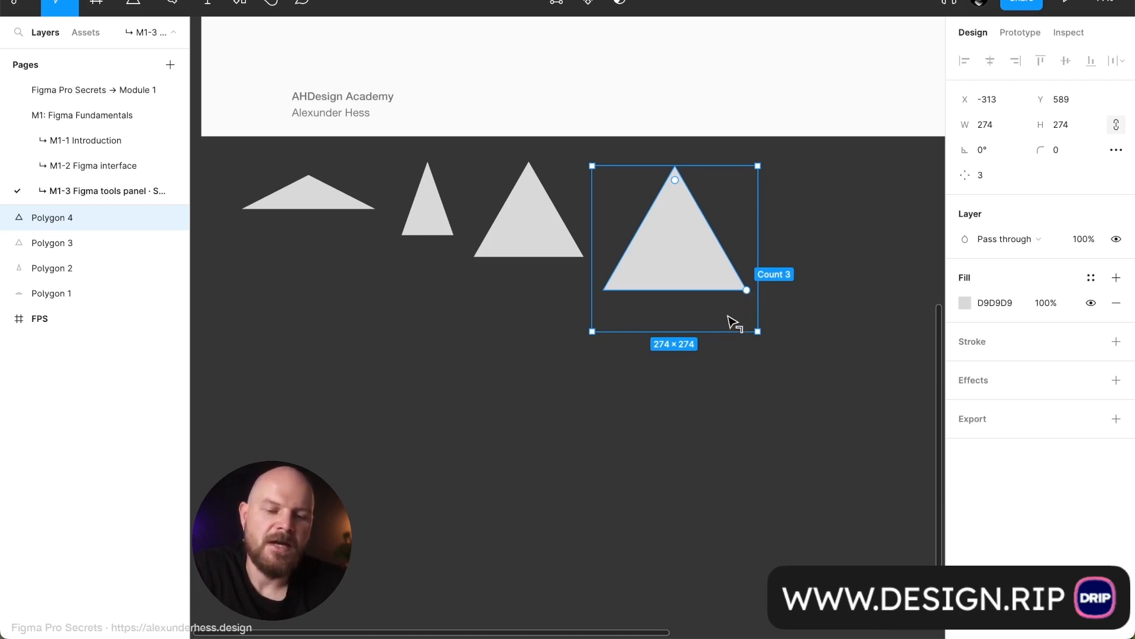
Change the largest triangle's corner count to 4, 6, 5 and finally back to 6 to make a hexagon
left_click_drag(729, 316, 759, 266)
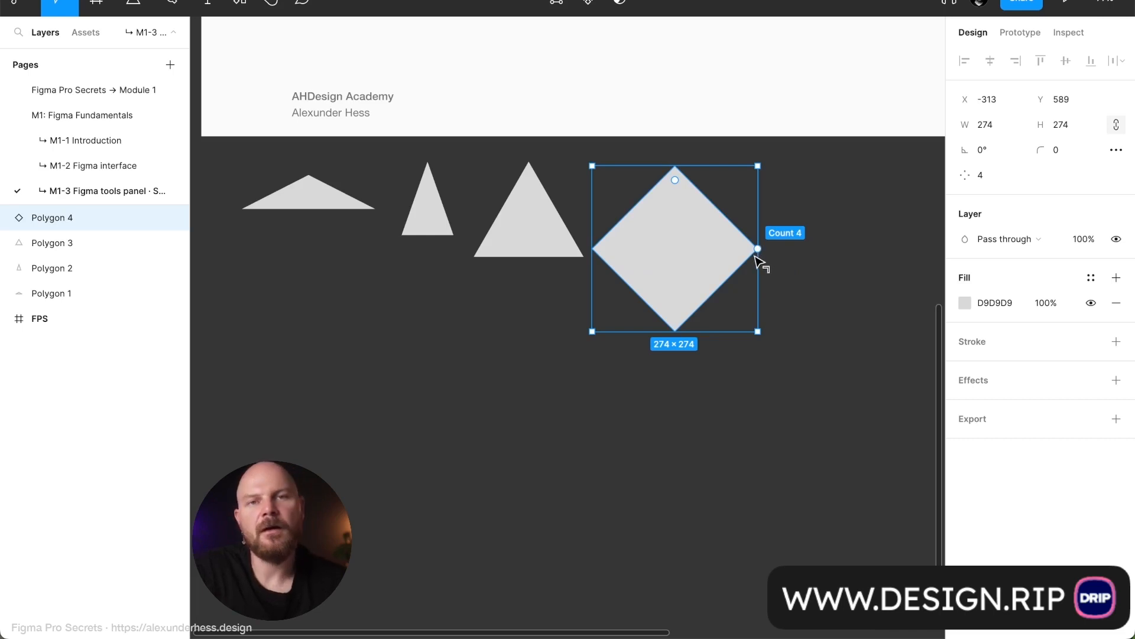
left_click_drag(760, 249, 740, 211)
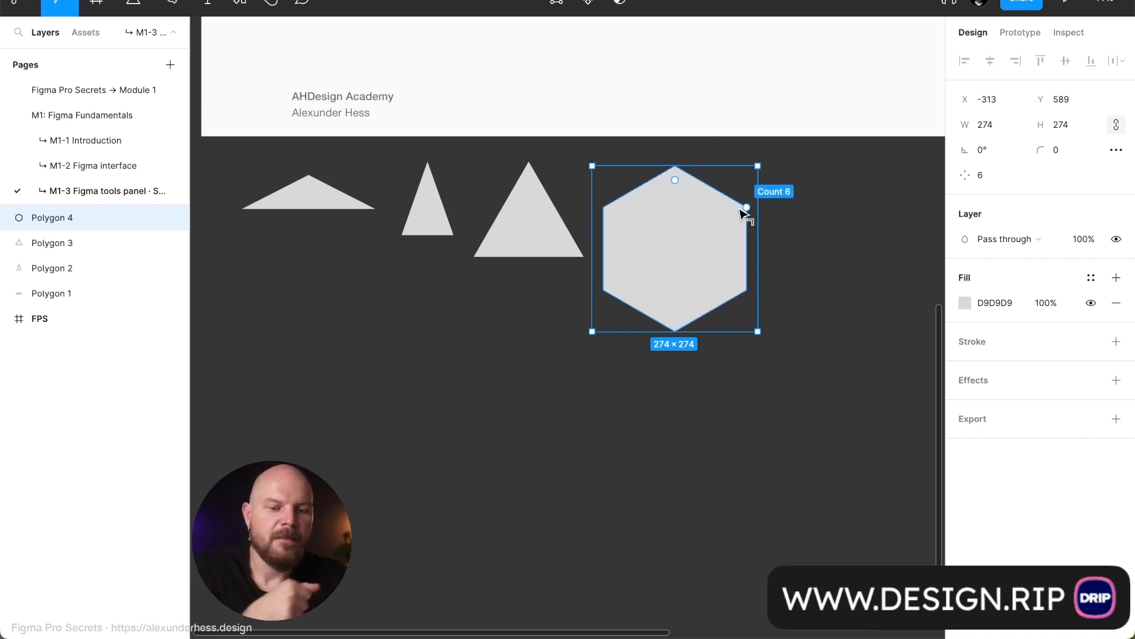
left_click_drag(741, 210, 747, 223)
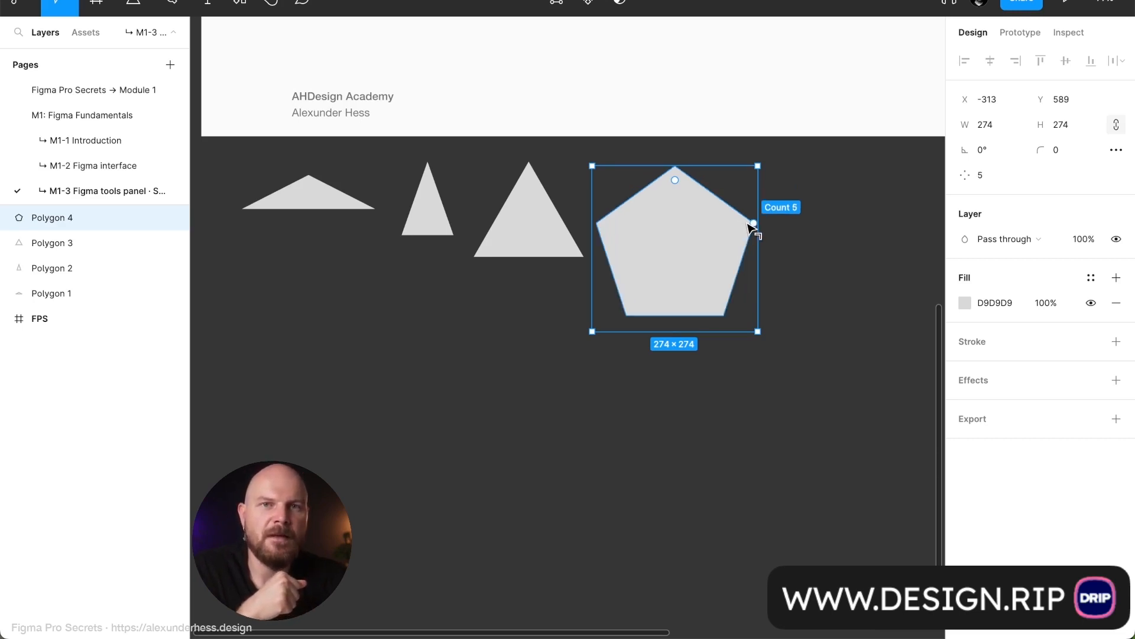
mouse_move(748, 222)
left_mouse_down()
mouse_move(732, 189)
mouse_move(746, 225)
left_mouse_up()
Duplicate the hexagon twice, nesting one copy beside it and one below between them as a honeycomb
left_click(802, 250)
left_click(710, 257)
left_click_drag(665, 260, 733, 380)
left_click_drag(733, 380, 734, 381)
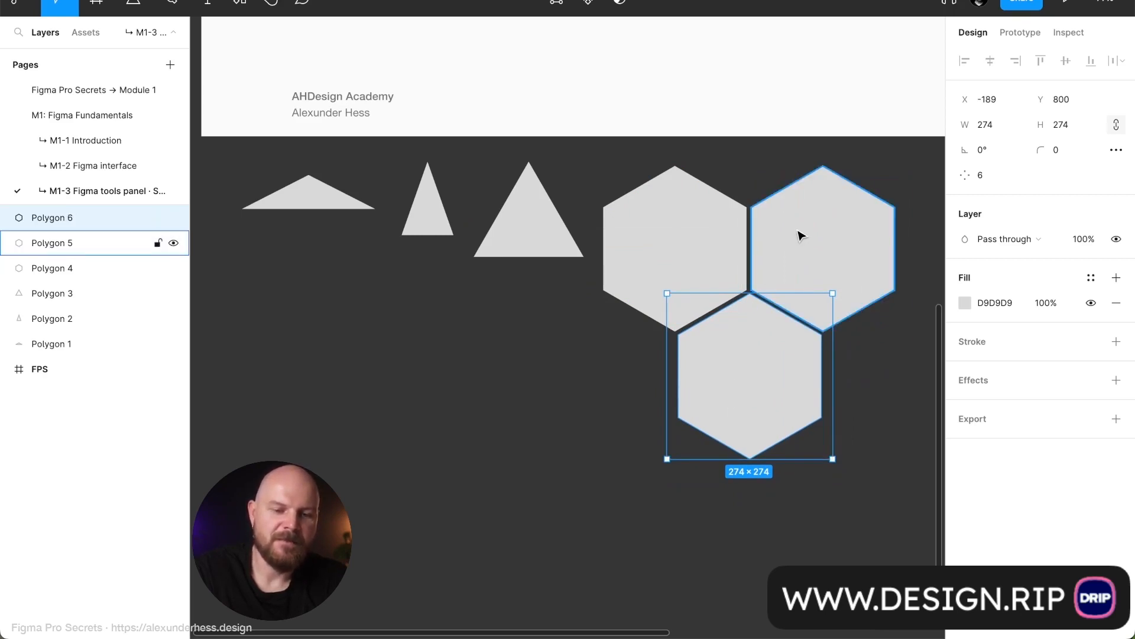
Select all three hexagons, duplicate them as a group to the lower left to extend the honeycomb, and clear the selection
left_click(798, 235, "shift")
left_click(665, 232, "shift")
left_click_drag(825, 263, 593, 403)
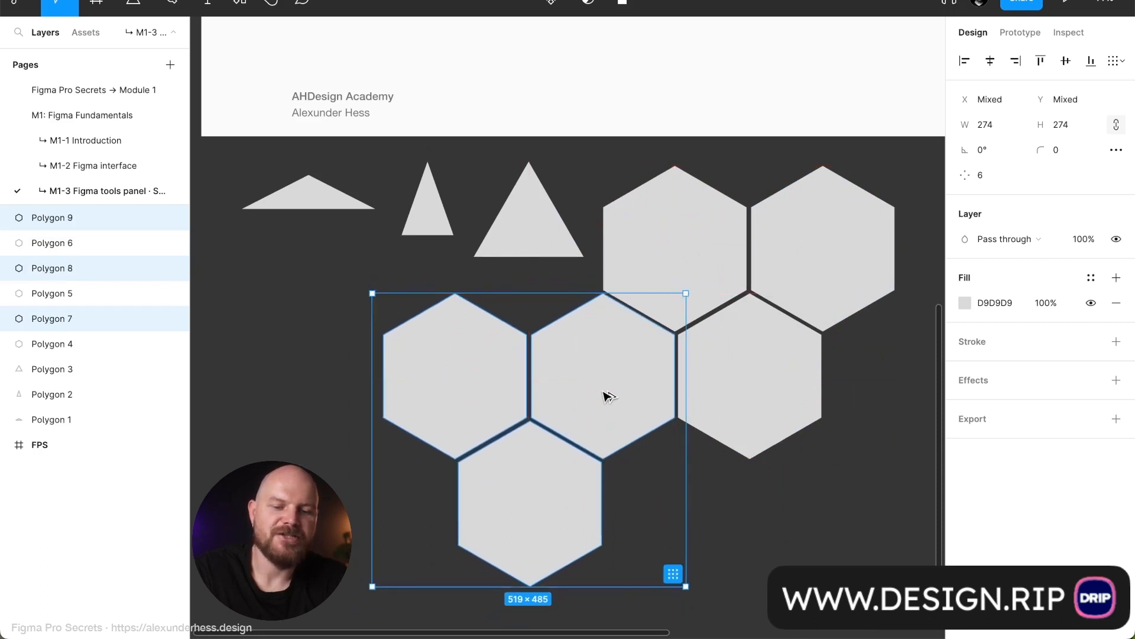
left_click(743, 545)
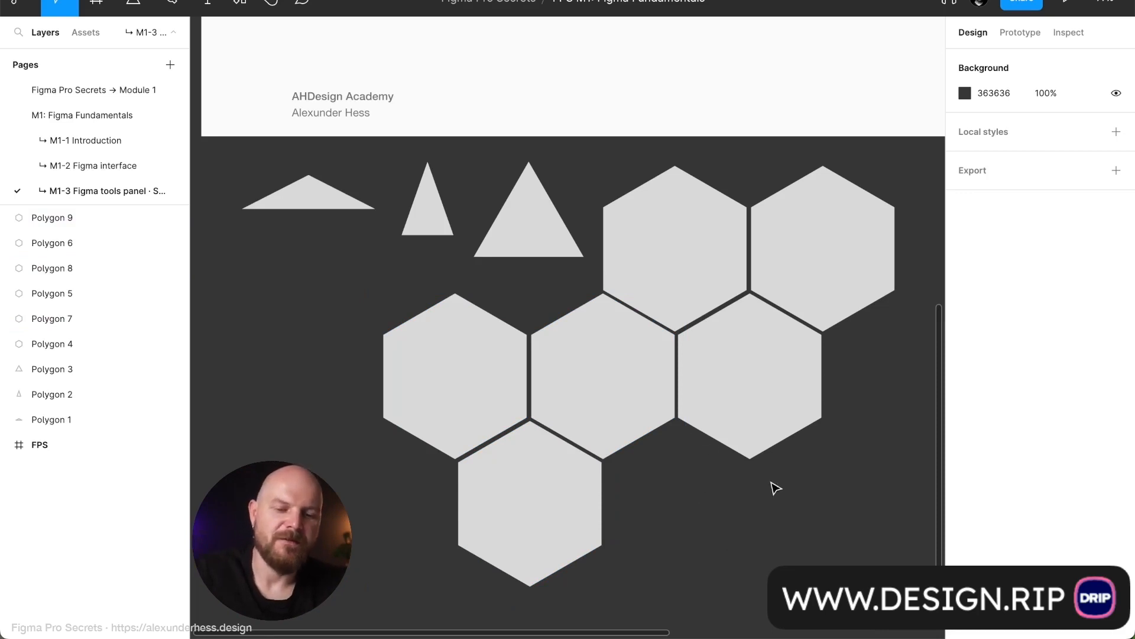
Delete the three duplicated hexagons in the lower-left part of the honeycomb
left_click(621, 413)
left_click(540, 509)
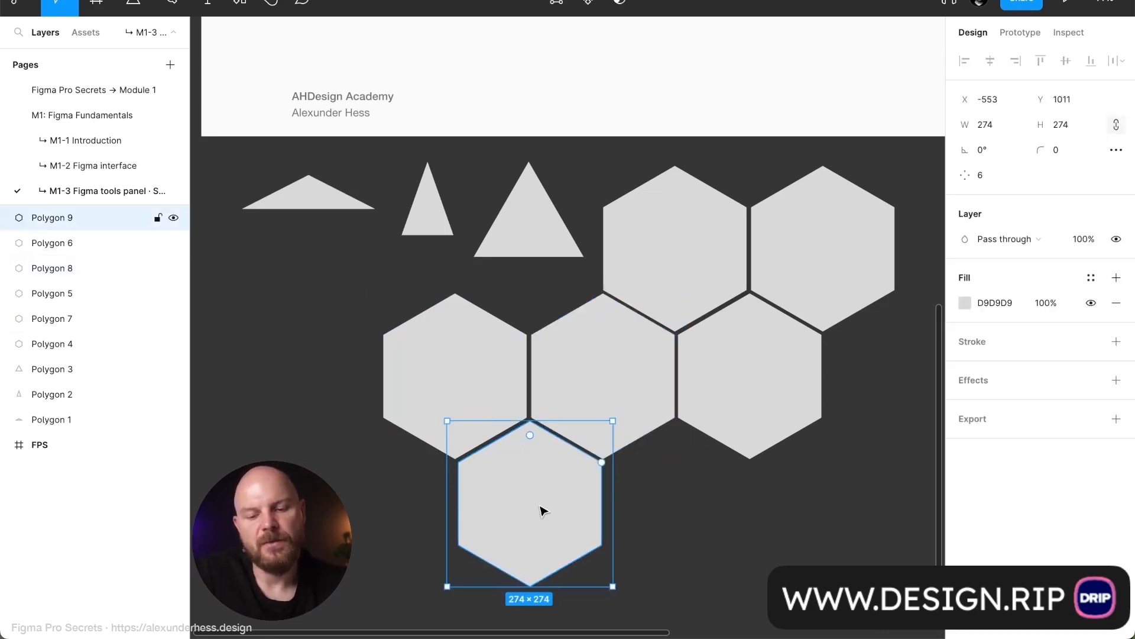
left_click(453, 380, "shift")
left_click(577, 438, "shift")
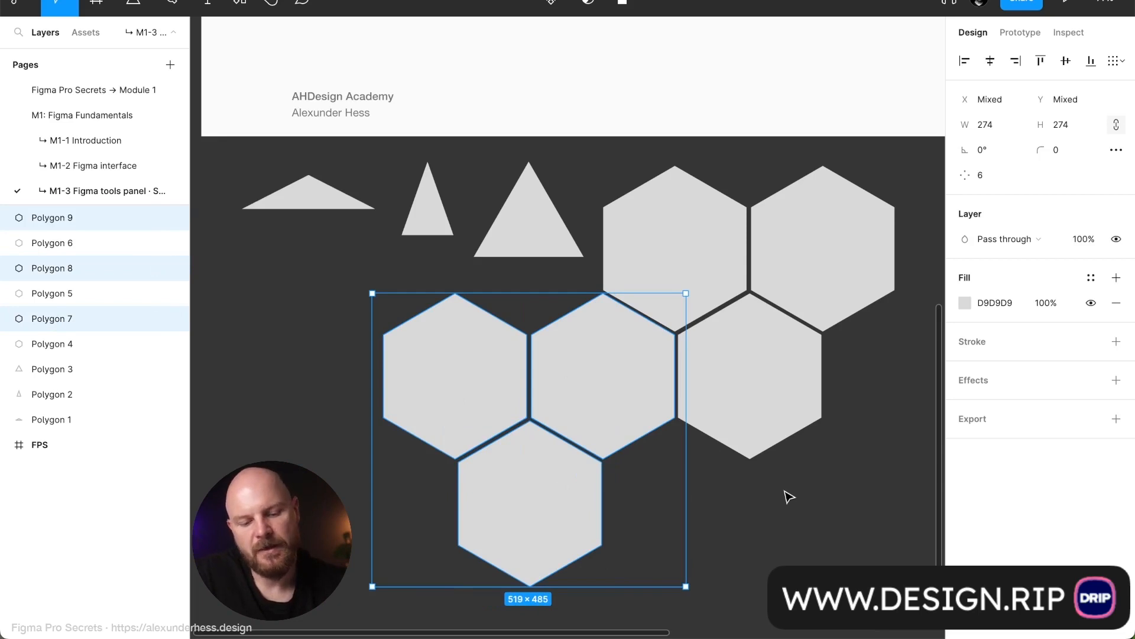
key("Delete")
Delete the remaining three hexagons and the three triangles, leaving only the FPS frame
left_click(788, 368)
left_click(814, 266, "shift")
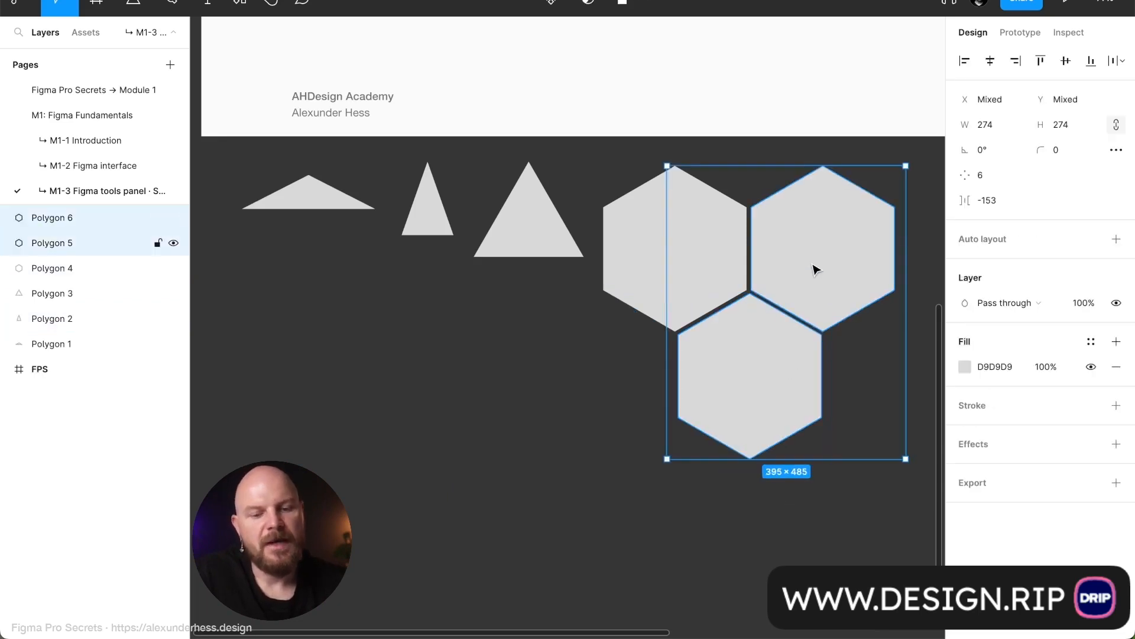
left_click(678, 259, "shift")
key("Delete")
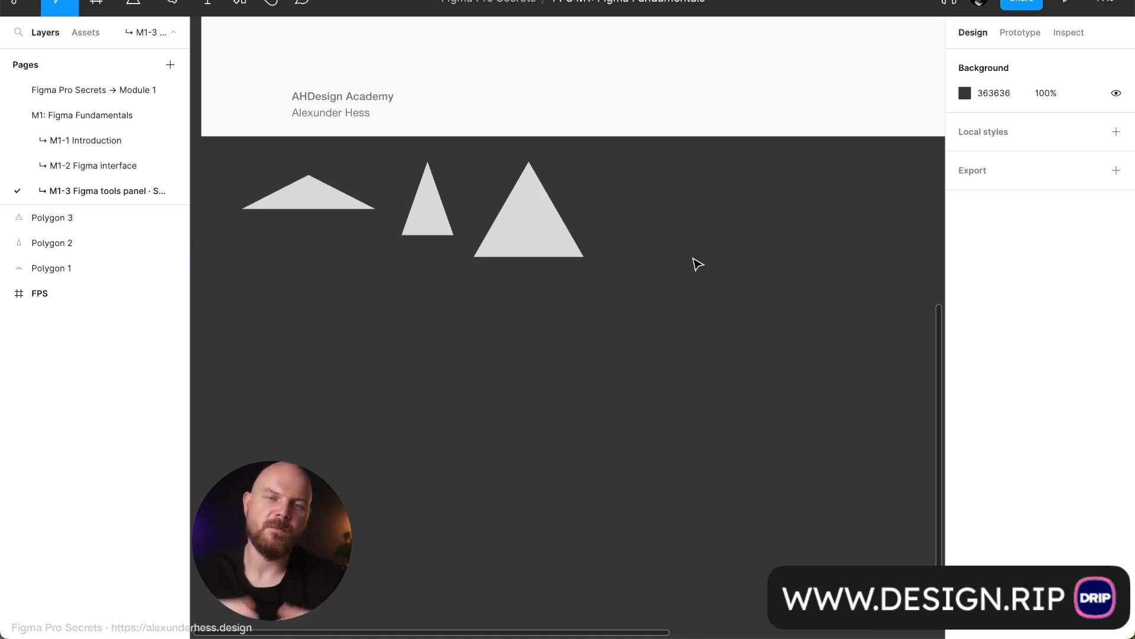
left_click_drag(658, 305, 297, 183)
key("Delete")
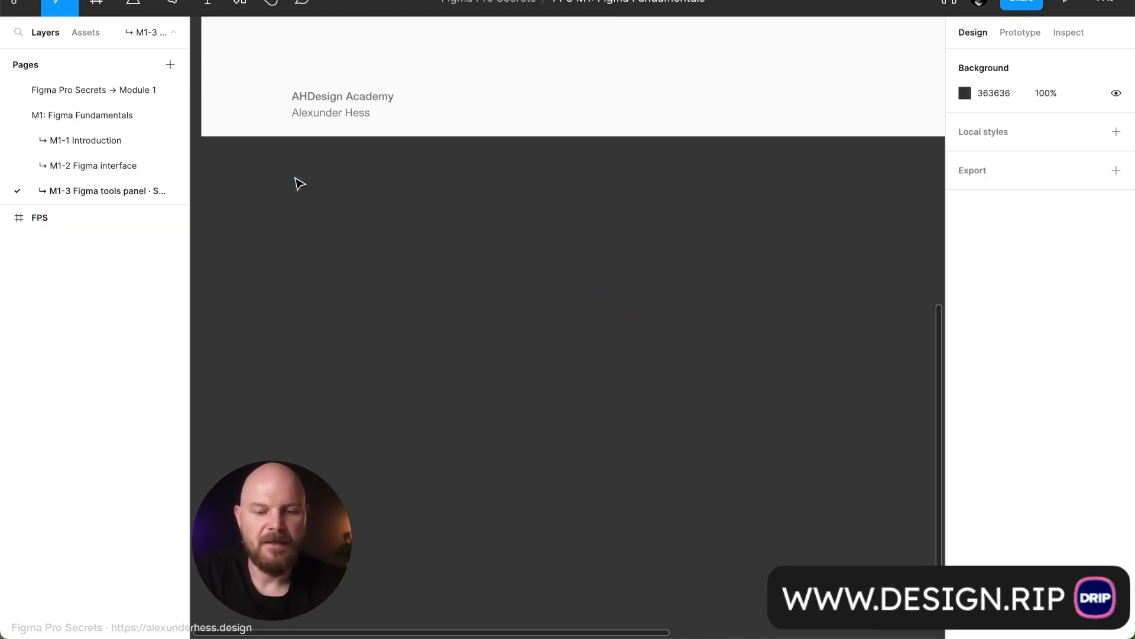
Draw a tall, narrow star about 66 × 225 below the frame with the Star tool
left_click(147, 5)
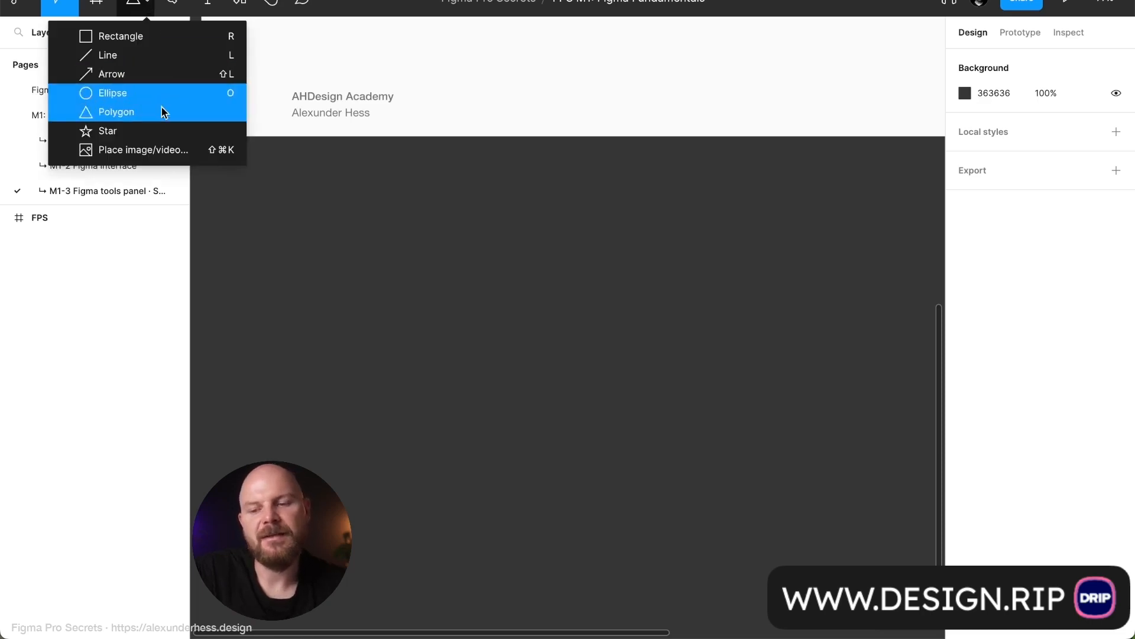
left_click(165, 130)
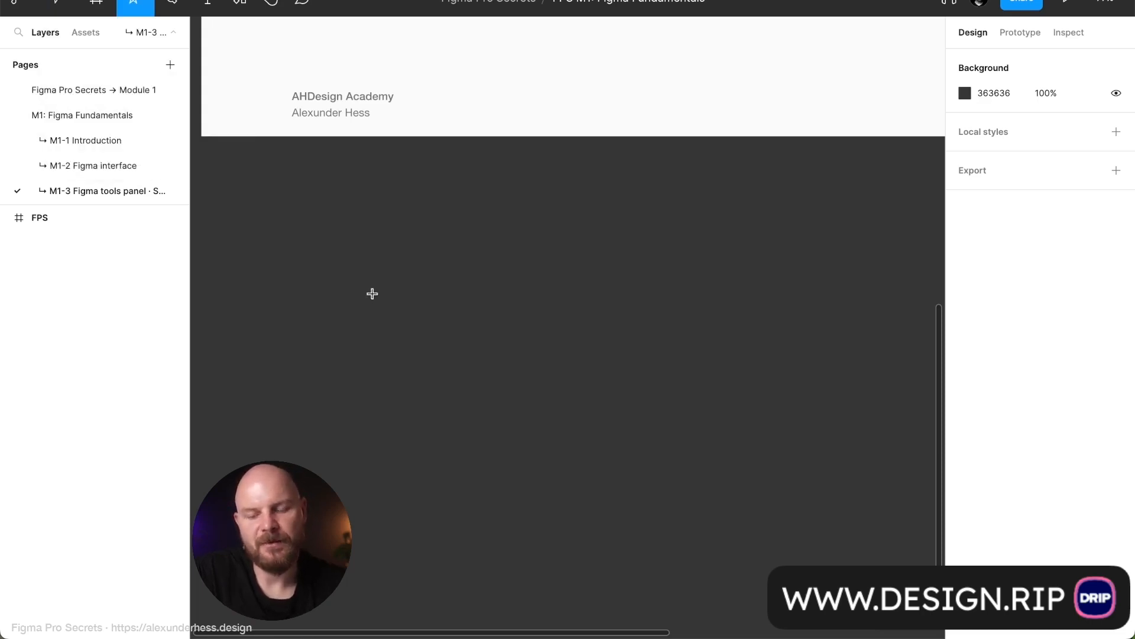
mouse_move(388, 216)
left_mouse_down()
mouse_move(563, 356)
mouse_move(429, 352)
left_mouse_up()
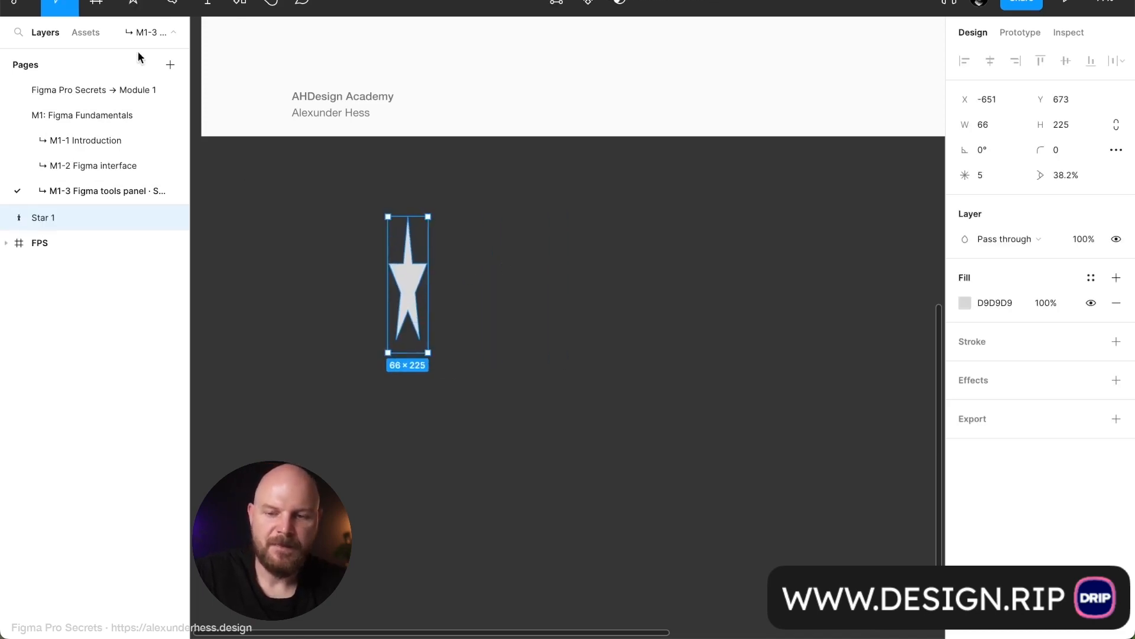
Draw a wide, flat star beside the narrow one and a proportional star about 105 × 105 farther along
left_click(133, 7)
mouse_move(456, 212)
left_mouse_down()
mouse_move(515, 297)
mouse_move(598, 239)
left_mouse_up()
key("Escape")
left_click(134, 7)
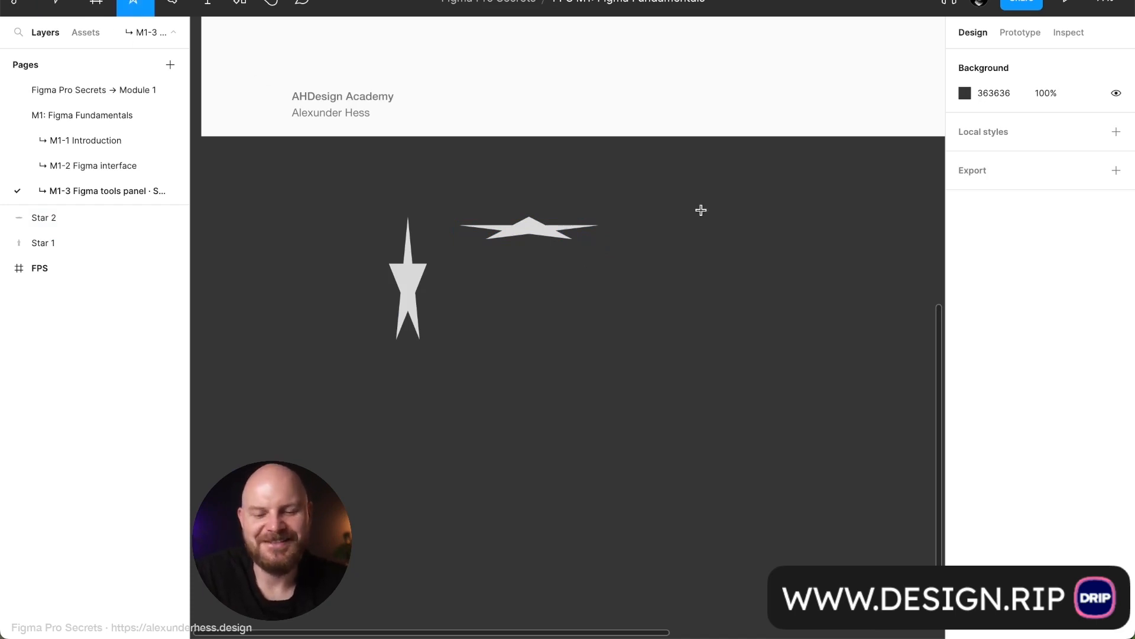
left_click_drag(654, 217, 711, 299)
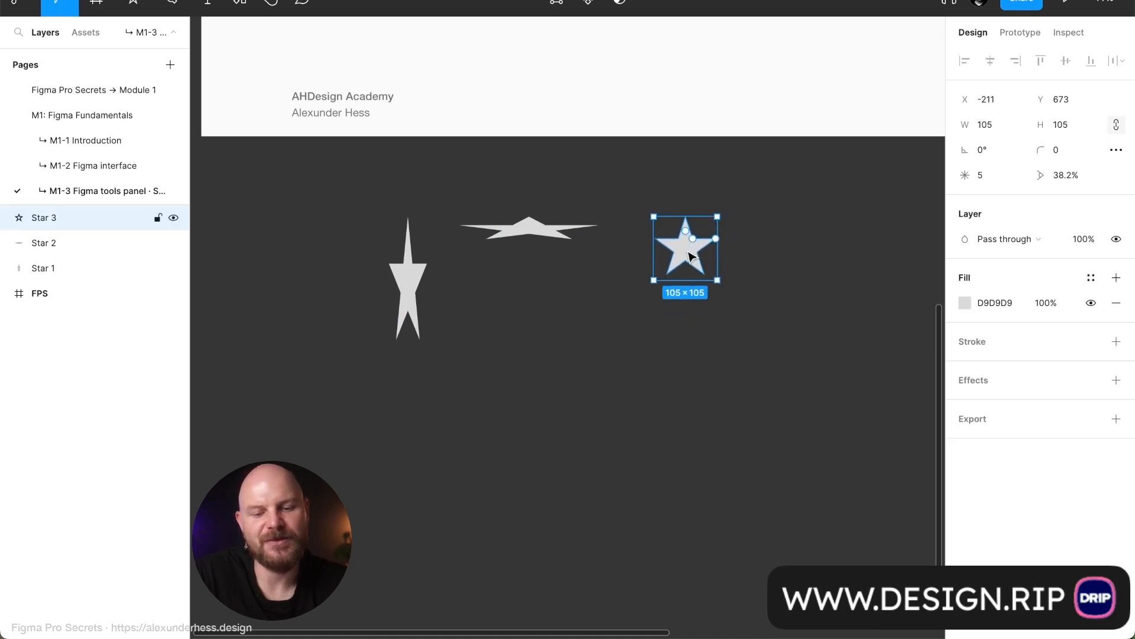
Delete the two distorted stars and move the proportional star to the left, just below the frame
left_click_drag(329, 207, 530, 373)
key("Delete")
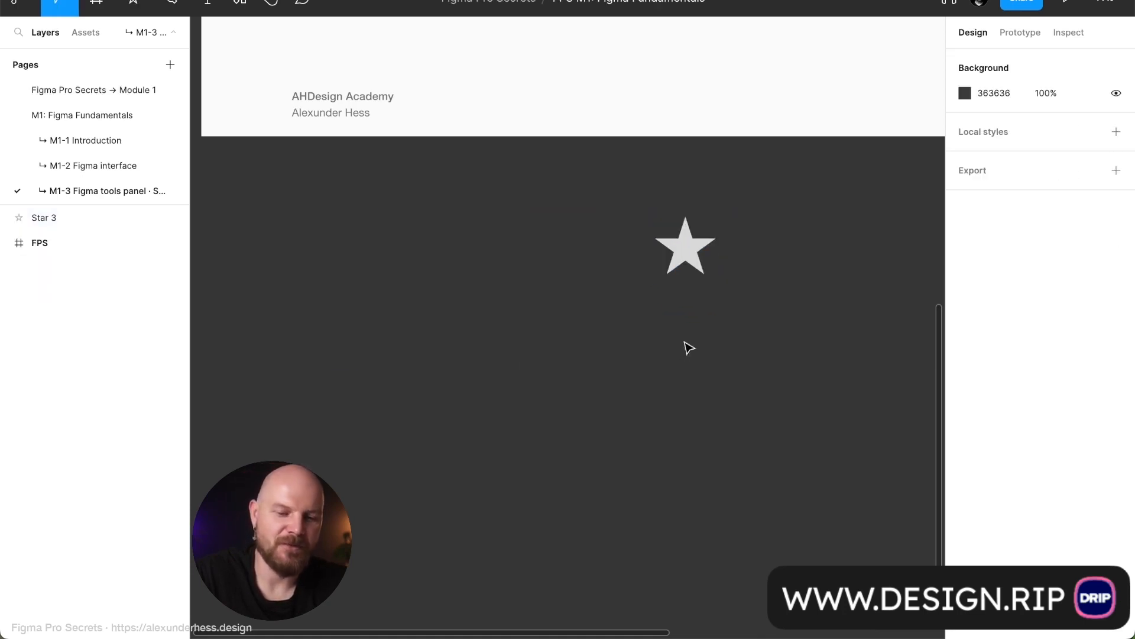
left_click_drag(684, 249, 354, 217)
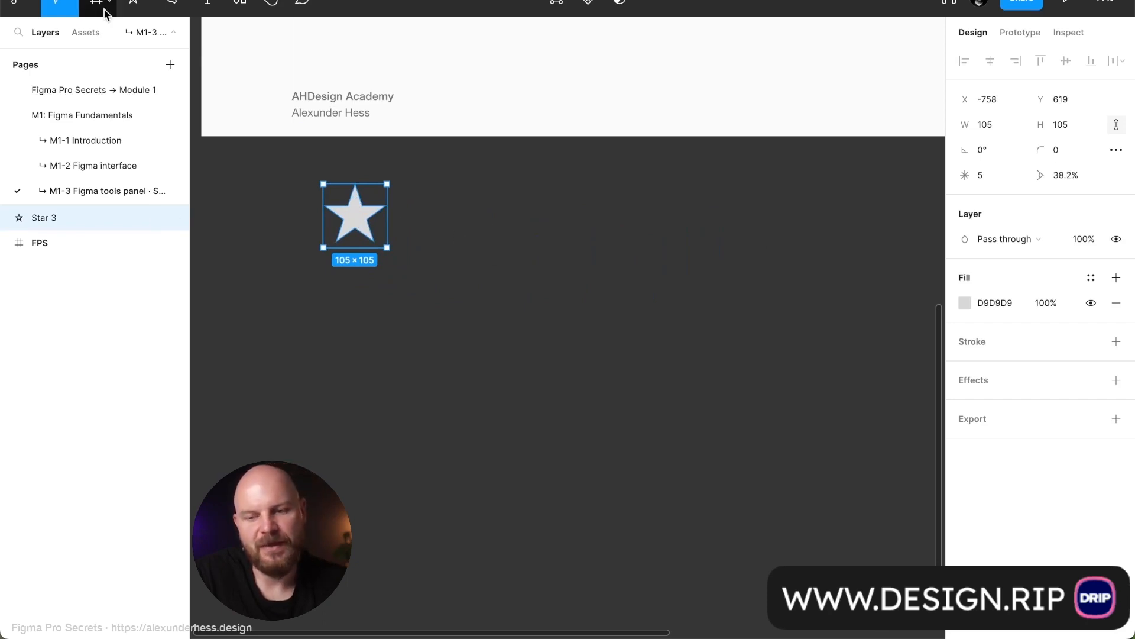
Draw a proportional star about 156 × 156 from its centre beside the existing star and delete it again
left_click(133, 5)
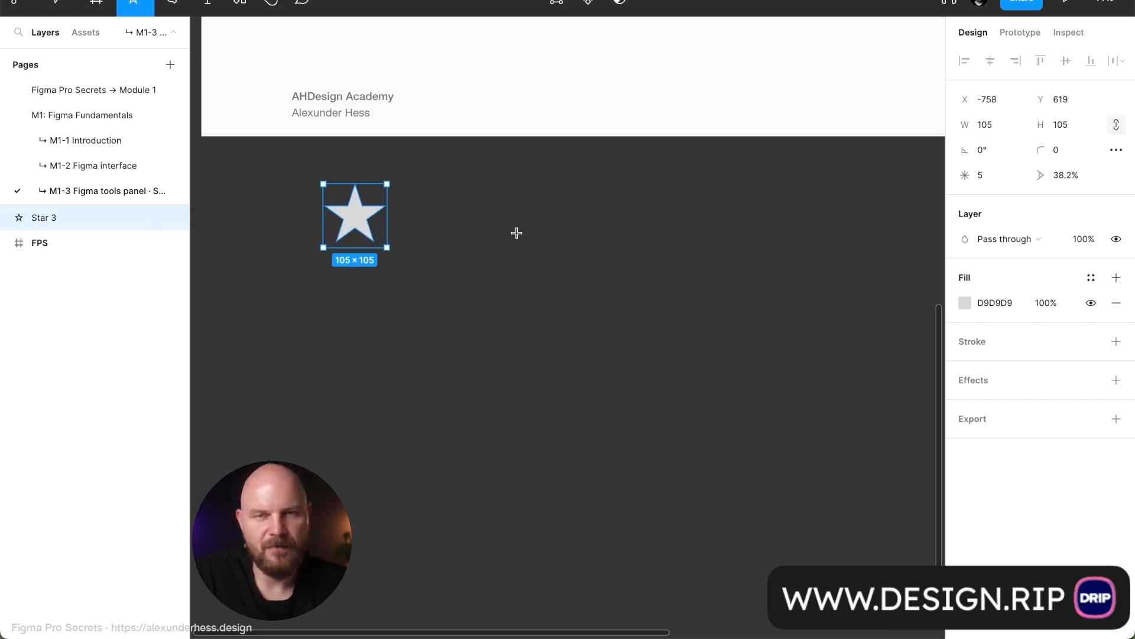
left_click_drag(516, 233, 562, 280)
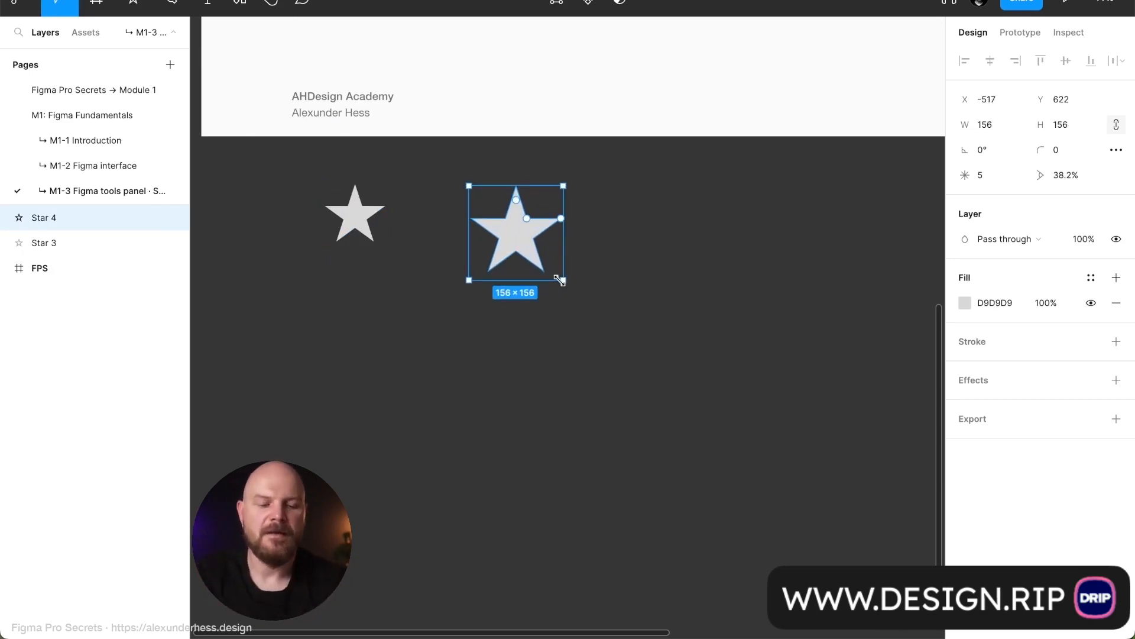
key("Delete")
Move the remaining star away from the canvas edge and examine its radius, point count and ratio handles up close
left_click_drag(360, 222, 475, 255)
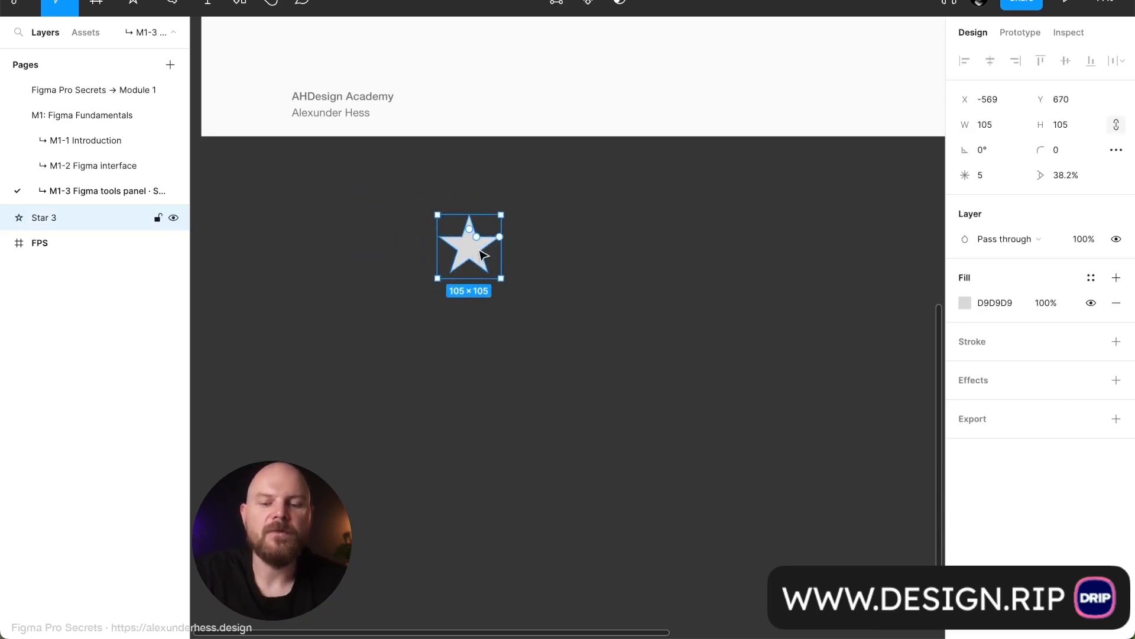
mouse_move(470, 232)
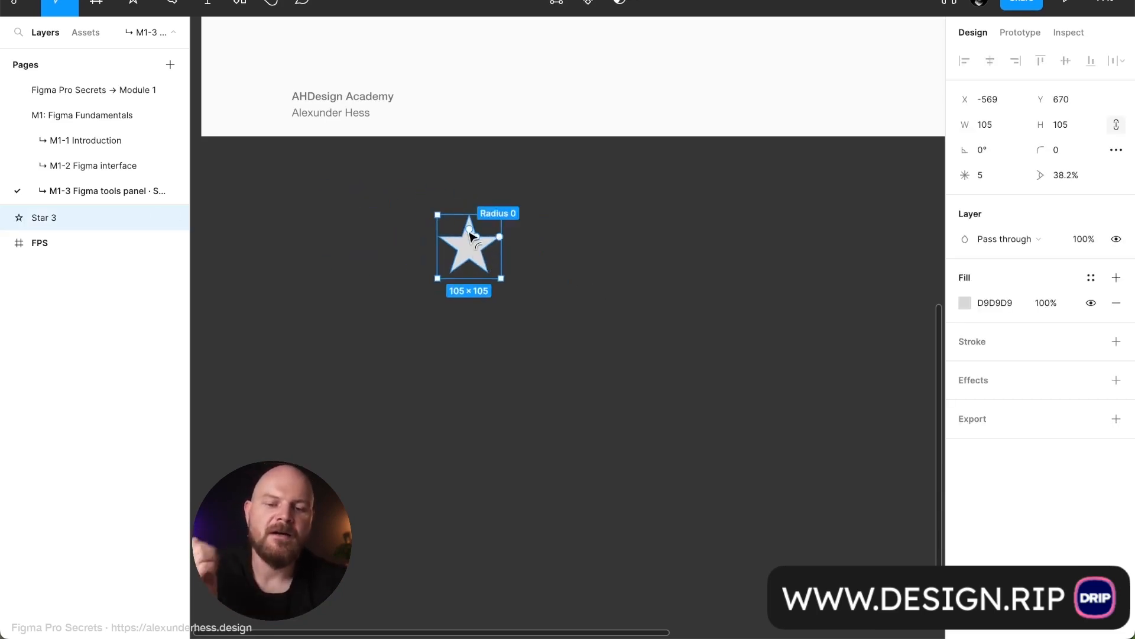
scroll(503, 240, "up", 5)
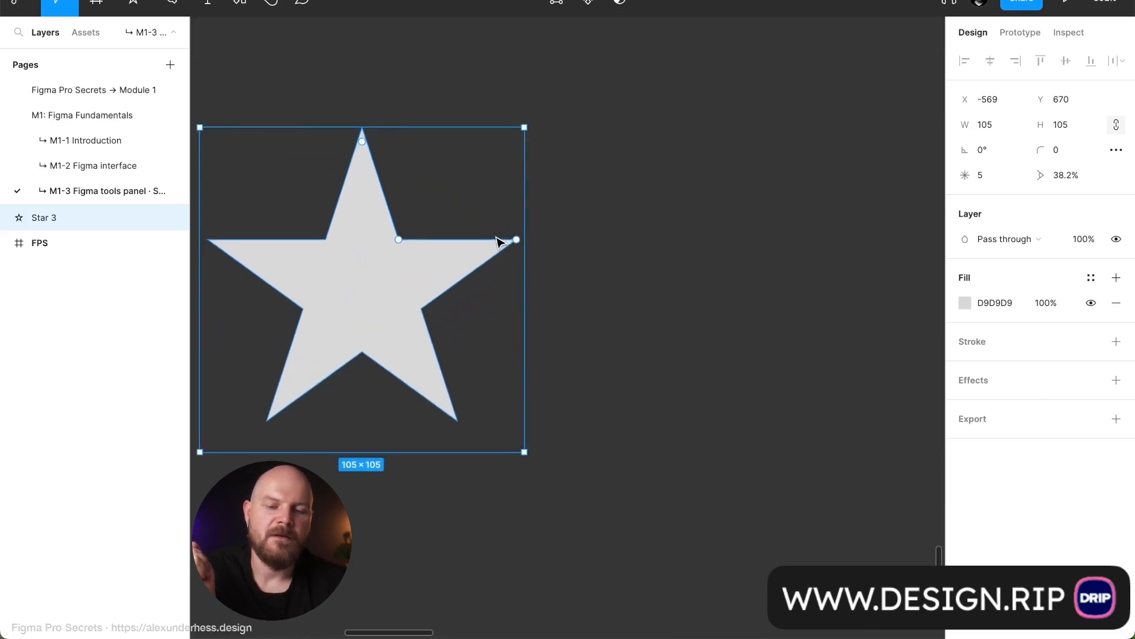
scroll(500, 241, "left", 5)
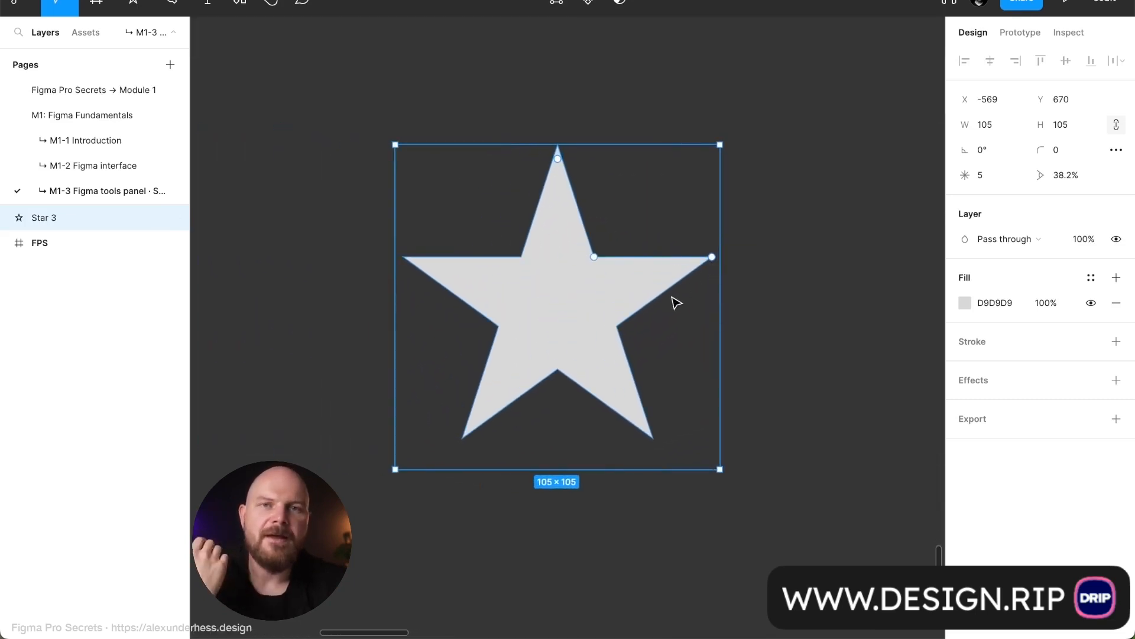
scroll(677, 303, "down", 1)
scroll(677, 303, "left", 1)
mouse_move(728, 241)
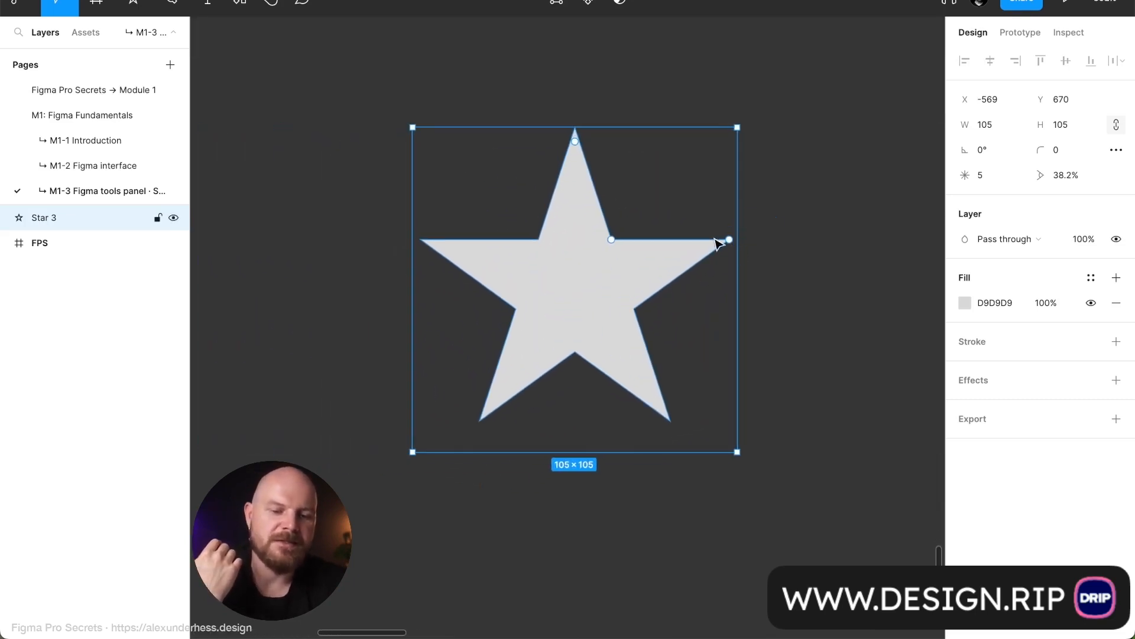
mouse_move(578, 143)
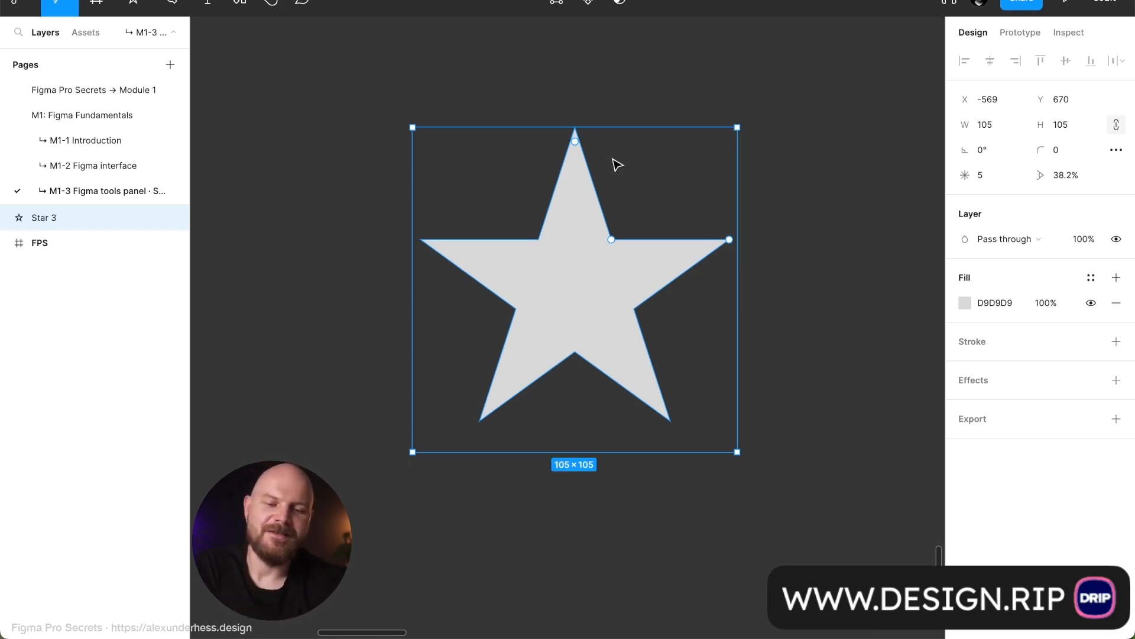
mouse_move(613, 244)
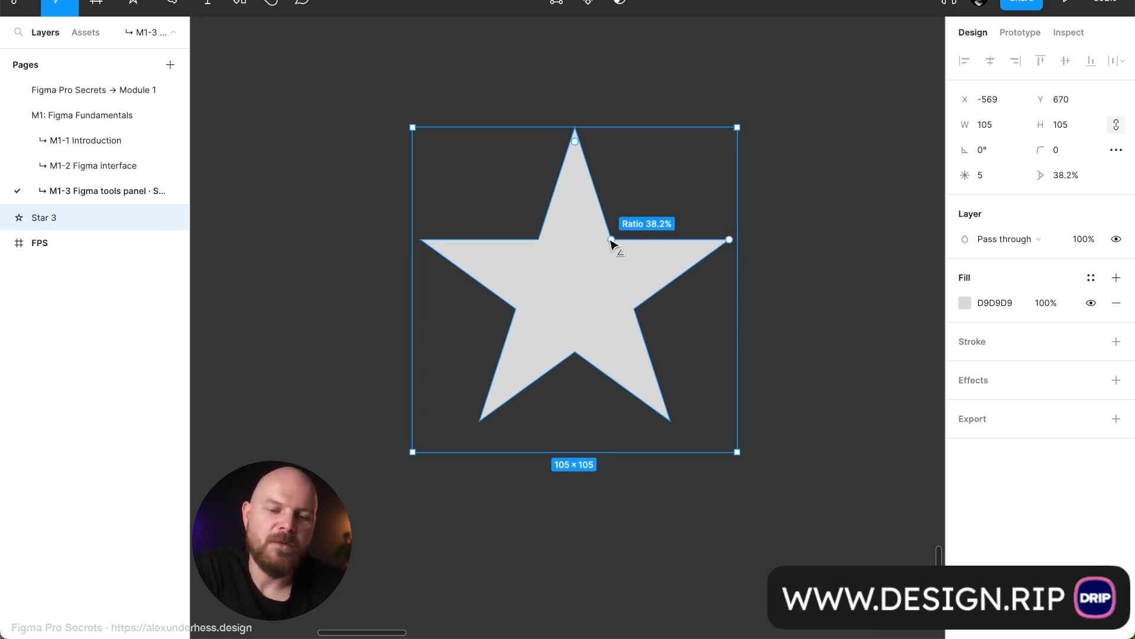
Widen the star's ratio to 64%, return it to its original pointed shape, and clear the selection
left_click_drag(611, 240, 645, 217)
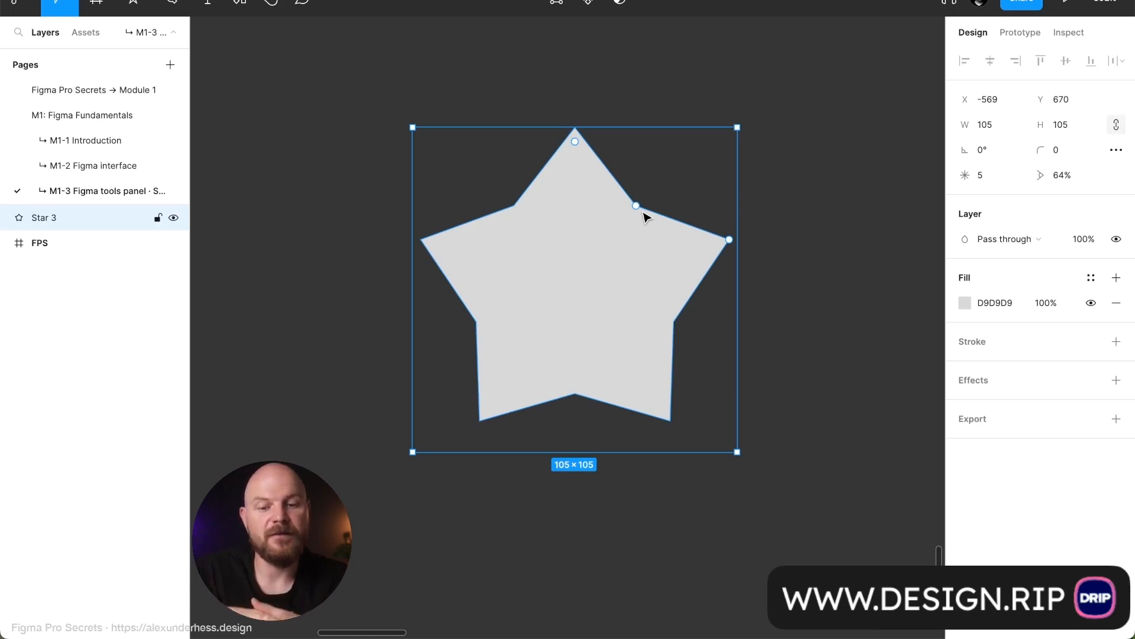
left_click_drag(636, 205, 616, 240)
left_click(648, 234)
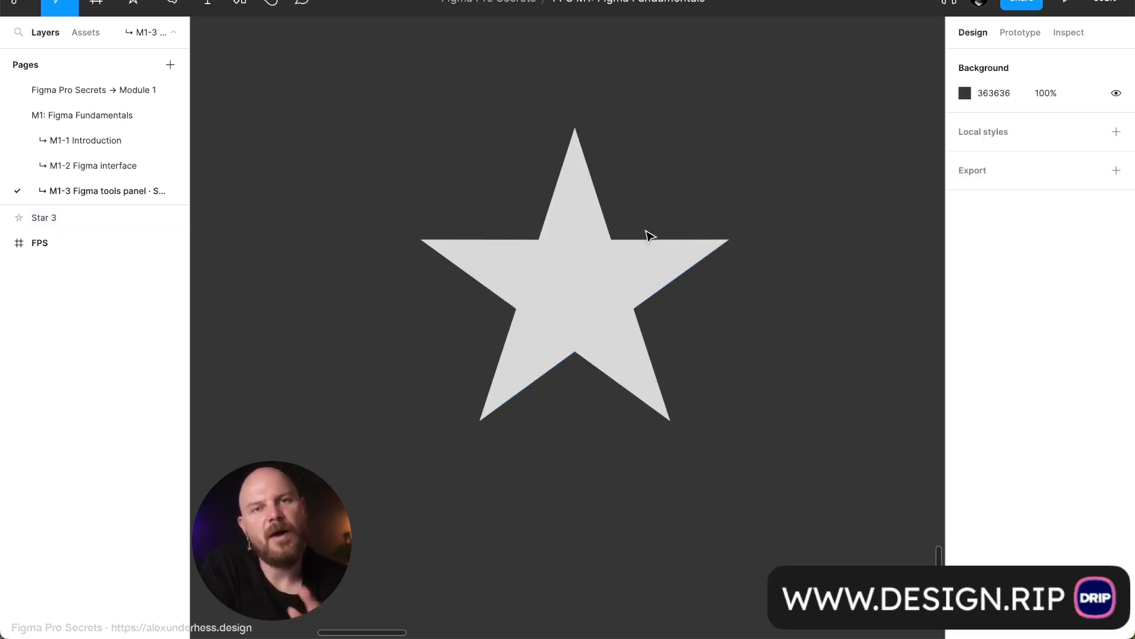
scroll(649, 236, "down", 5)
left_click(556, 233)
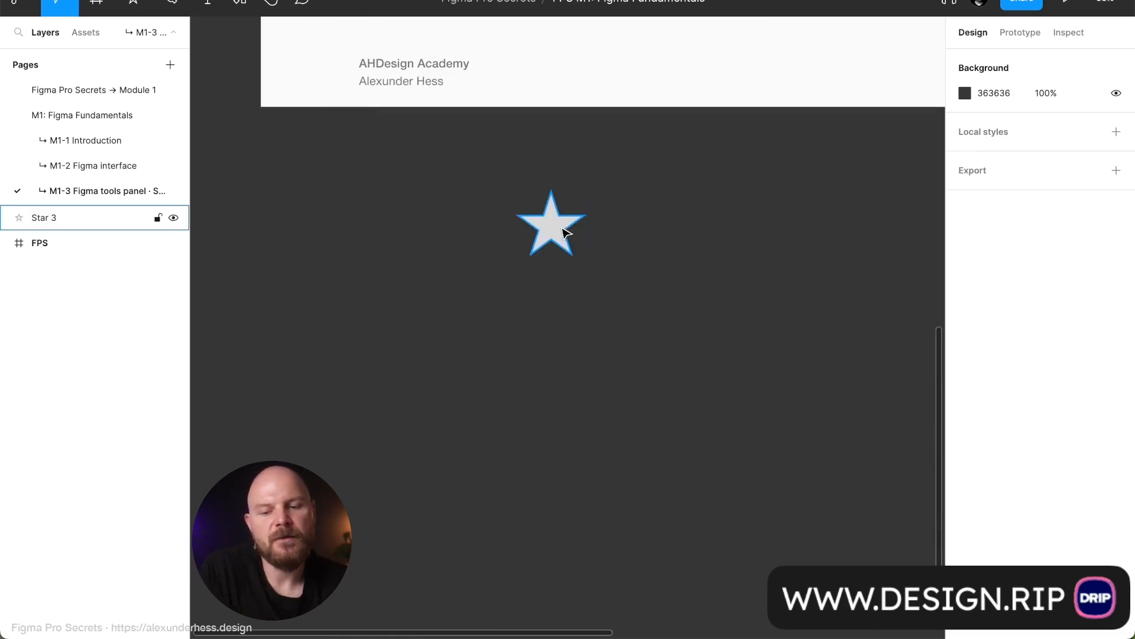
Duplicate the star four times to the right to form an evenly spaced row of five adjoining stars
left_click_drag(556, 233, 626, 233)
key("ctrl+d")
key("ctrl+d")
key("ctrl+d")
scroll(650, 328, "right", 3)
left_click_drag(371, 112, 779, 340)
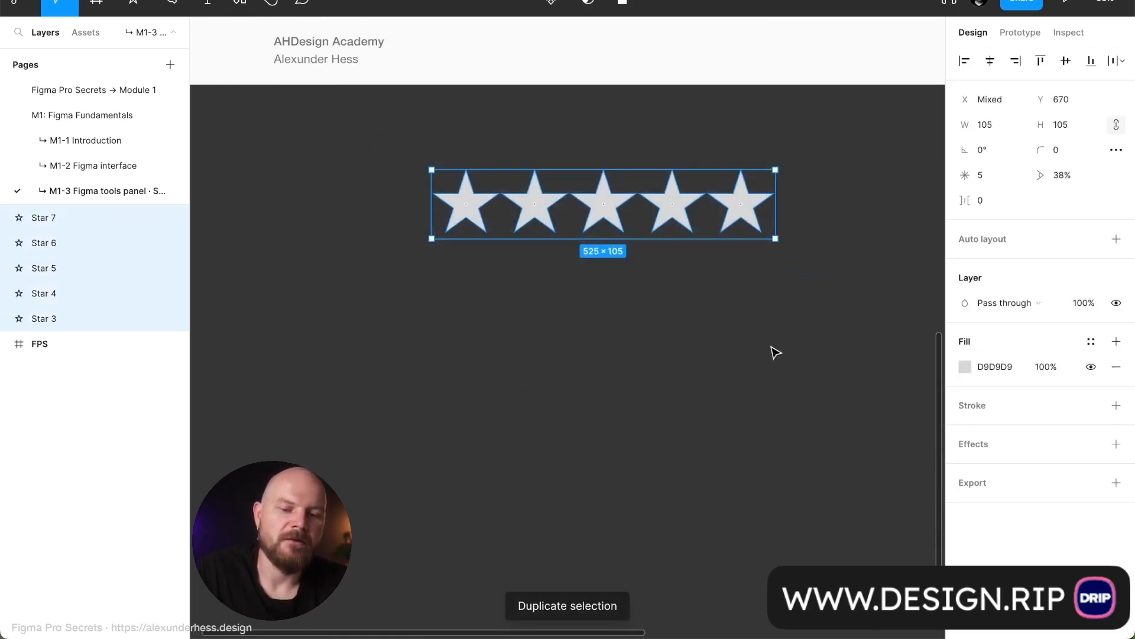
Fill the first four stars of the row with the orange FFAA46
left_click_drag(381, 133, 684, 278)
left_click(964, 367)
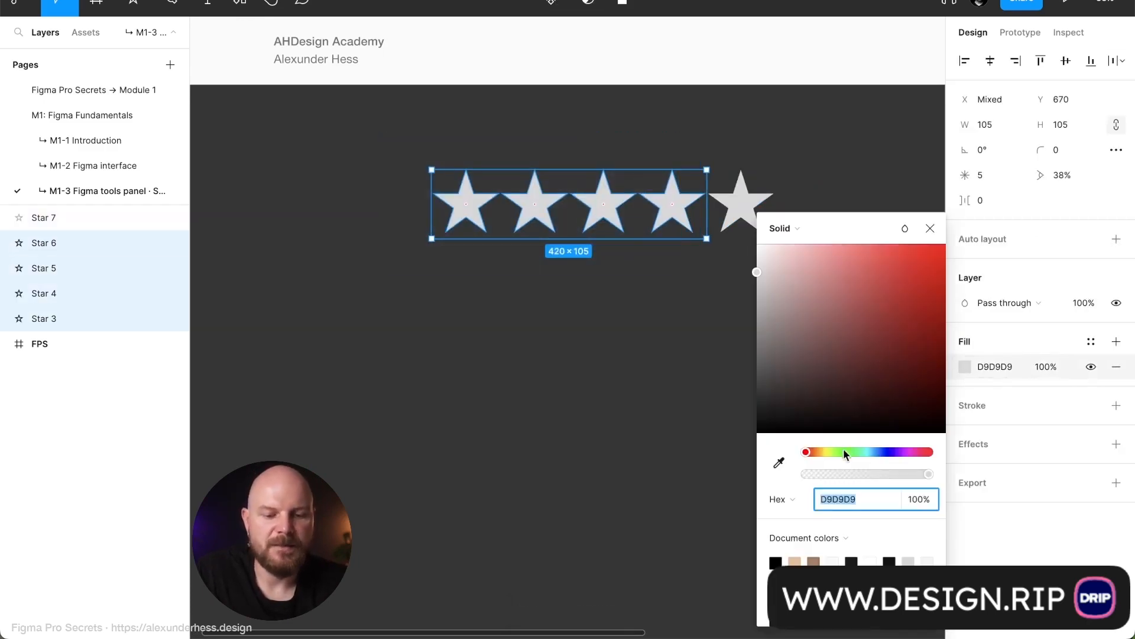
left_click(818, 451)
left_click_drag(868, 307, 894, 244)
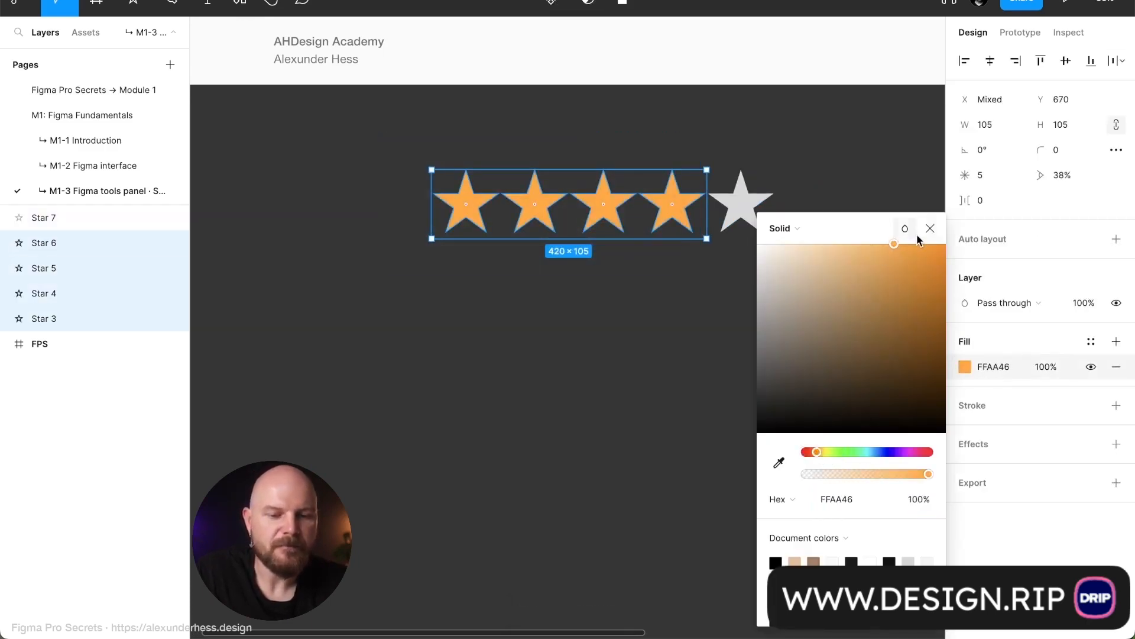
left_click(839, 216)
left_click(842, 216)
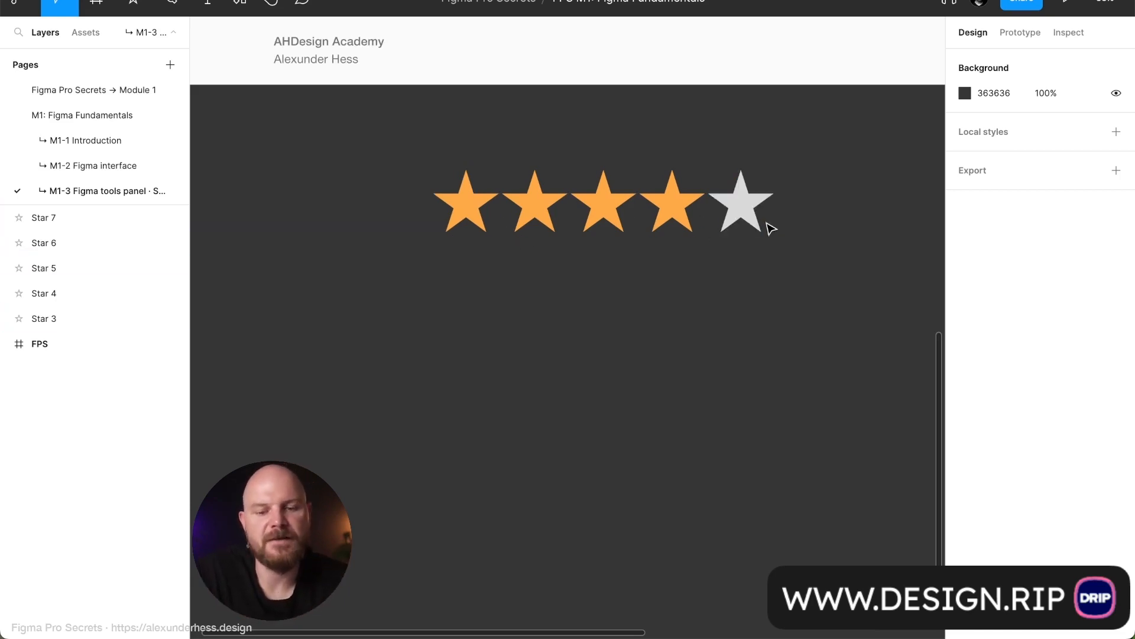
Recolour the fourth star by sampling the grey of the fifth star with the eyedropper
left_click(676, 212)
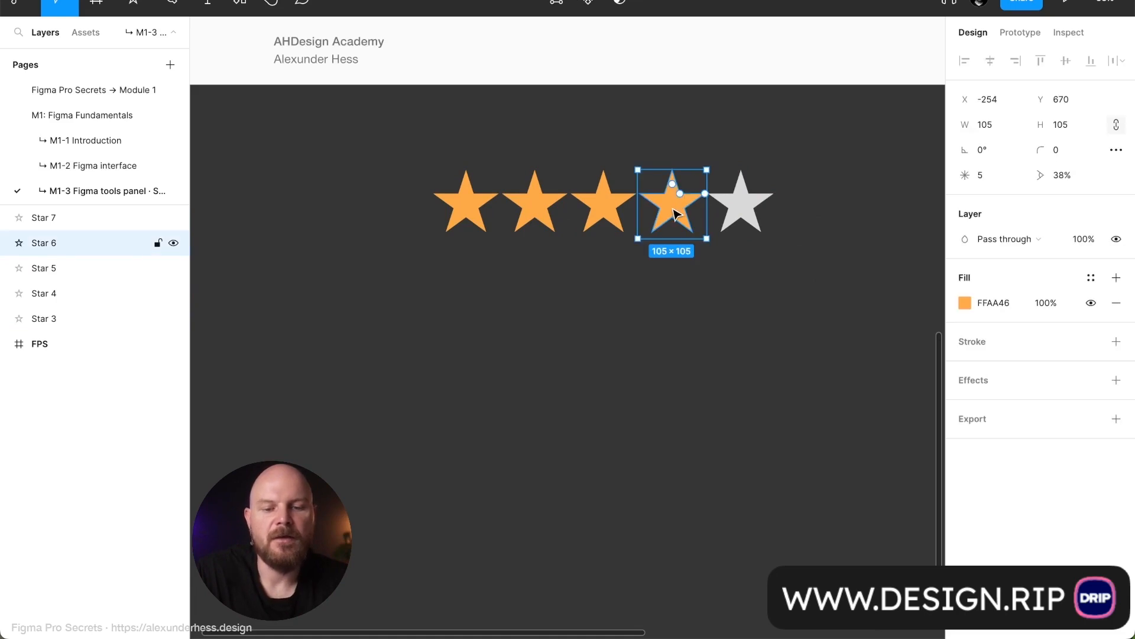
key("i")
left_click(752, 203)
left_click(790, 159)
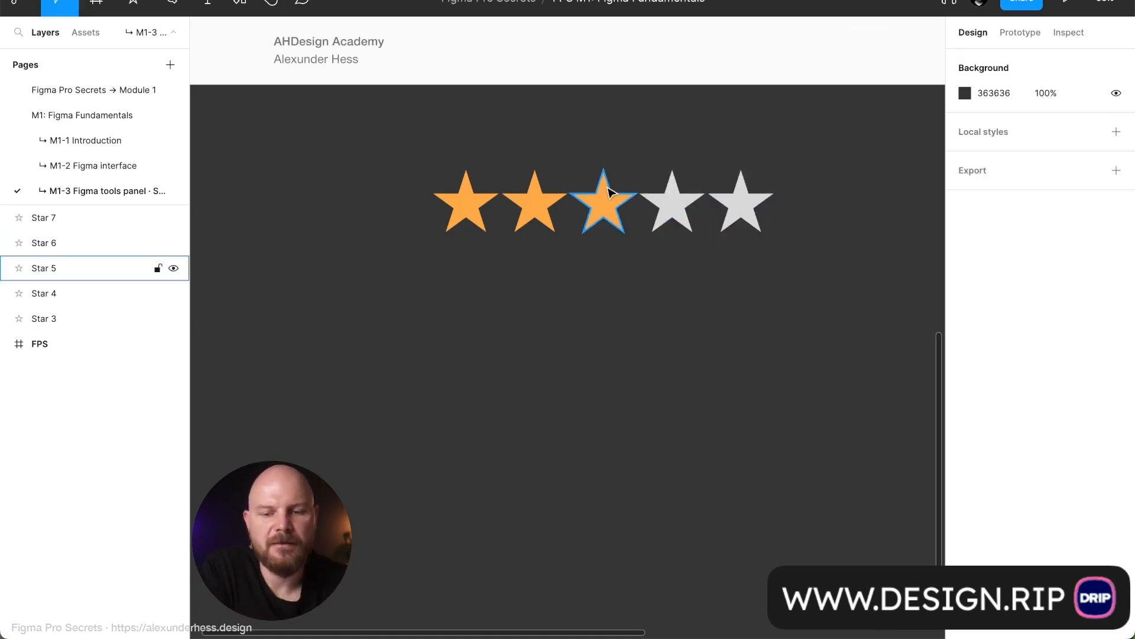
Move the fifth star out below the row and narrow its ratio to 2% for thin spikes
left_click(743, 213)
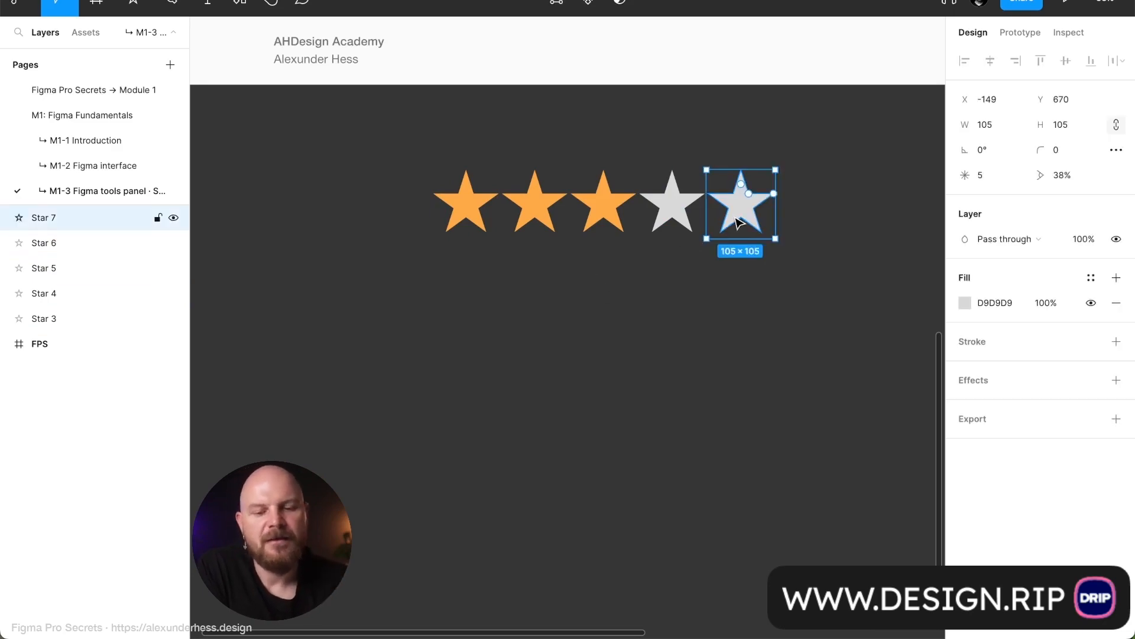
left_click_drag(743, 213, 523, 403)
scroll(523, 404, "up", 10)
scroll(523, 403, "left", 1)
scroll(523, 403, "down", 1)
mouse_move(659, 259)
left_click_drag(659, 264, 617, 316)
left_click(685, 264)
scroll(685, 264, "down", 5)
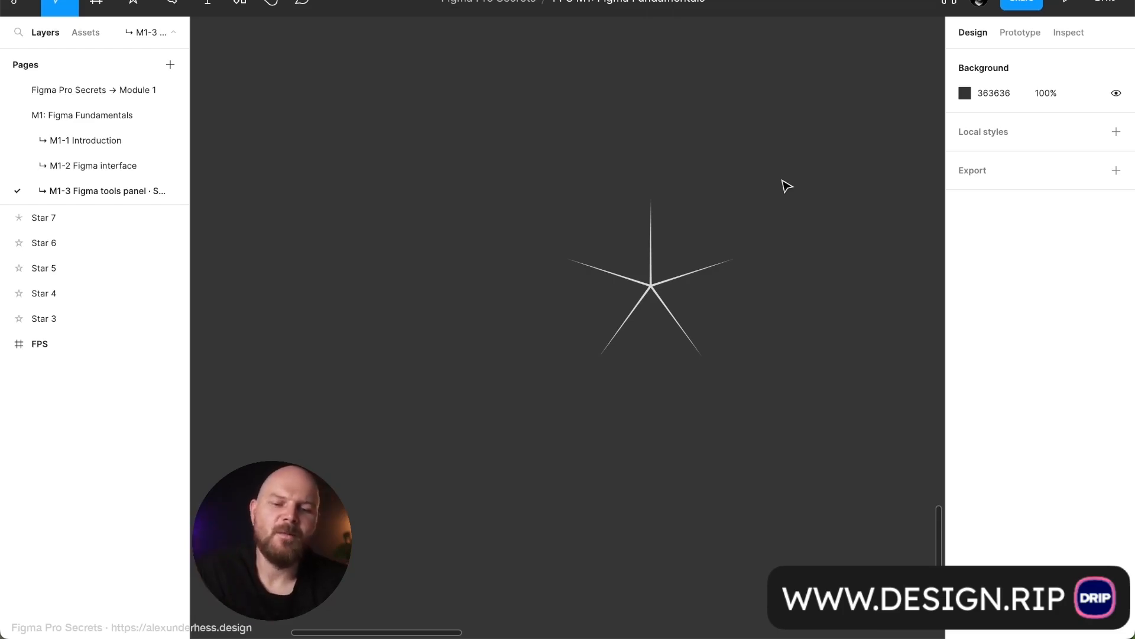
Reduce the thin-spiked star to 3 points with its point count handle
left_click(659, 294)
scroll(667, 279, "up", 5)
scroll(668, 281, "right", 3)
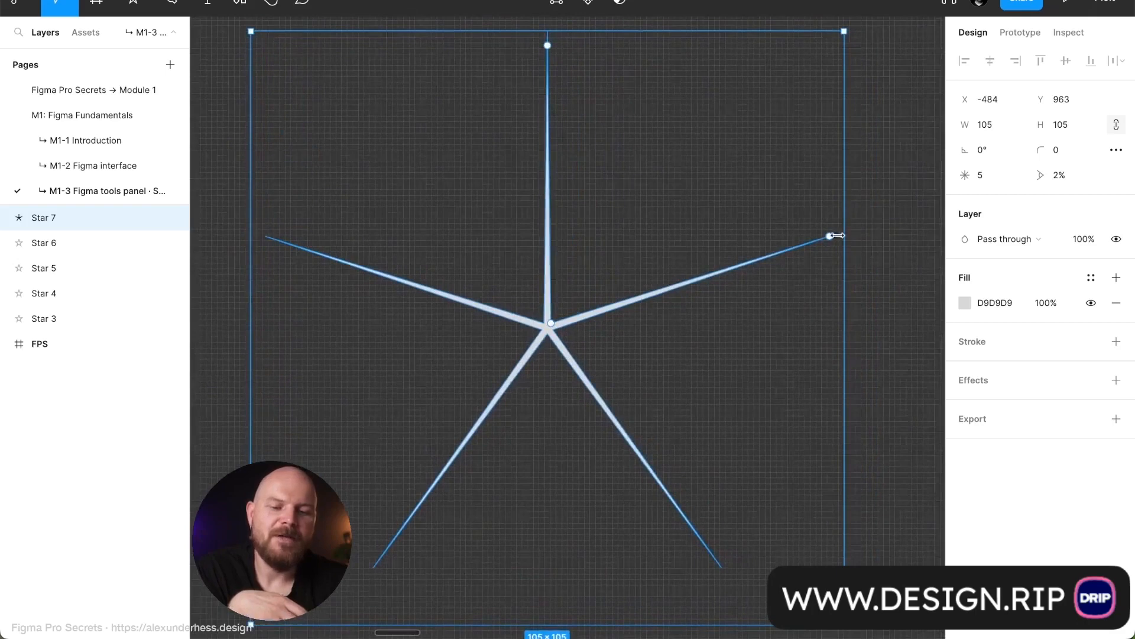
left_click_drag(829, 236, 740, 438)
key("Escape")
scroll(742, 301, "down", 3)
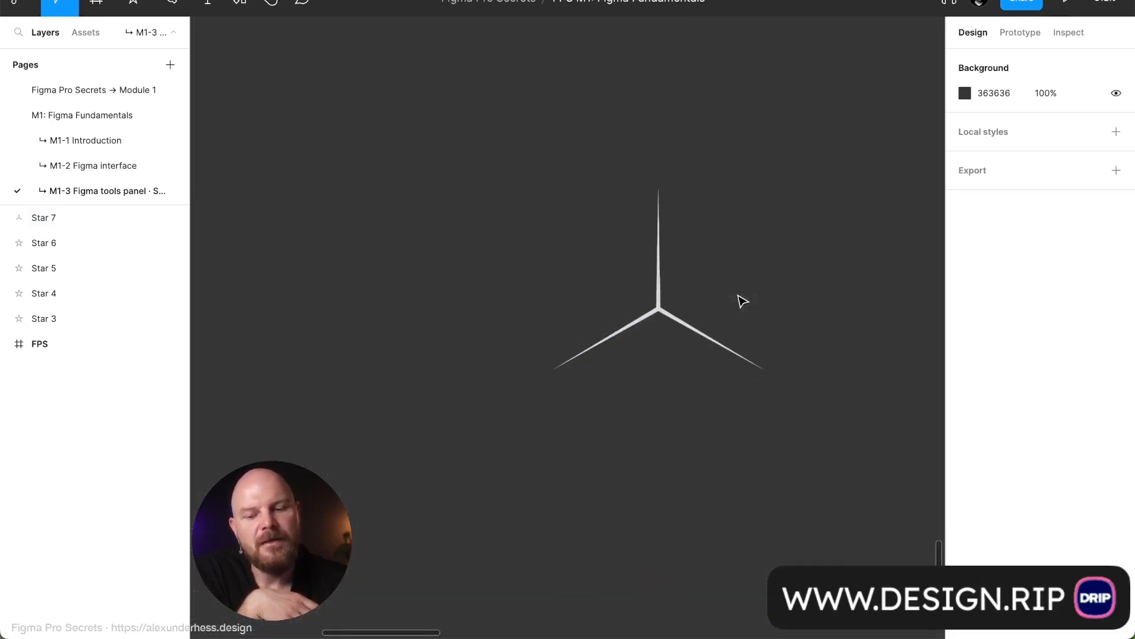
Thicken the three-pointed star's arms slightly with its ratio handle and clear the selection
left_click(680, 324)
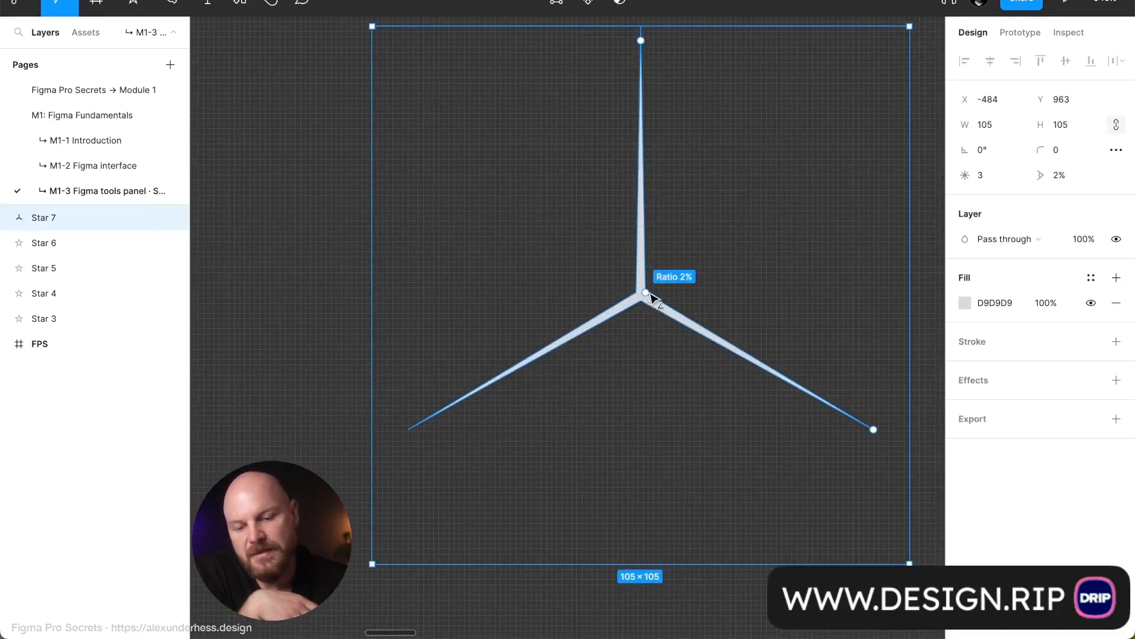
left_click_drag(648, 294, 658, 289)
left_click(701, 266)
scroll(701, 266, "down", 5)
scroll(701, 266, "up", 1)
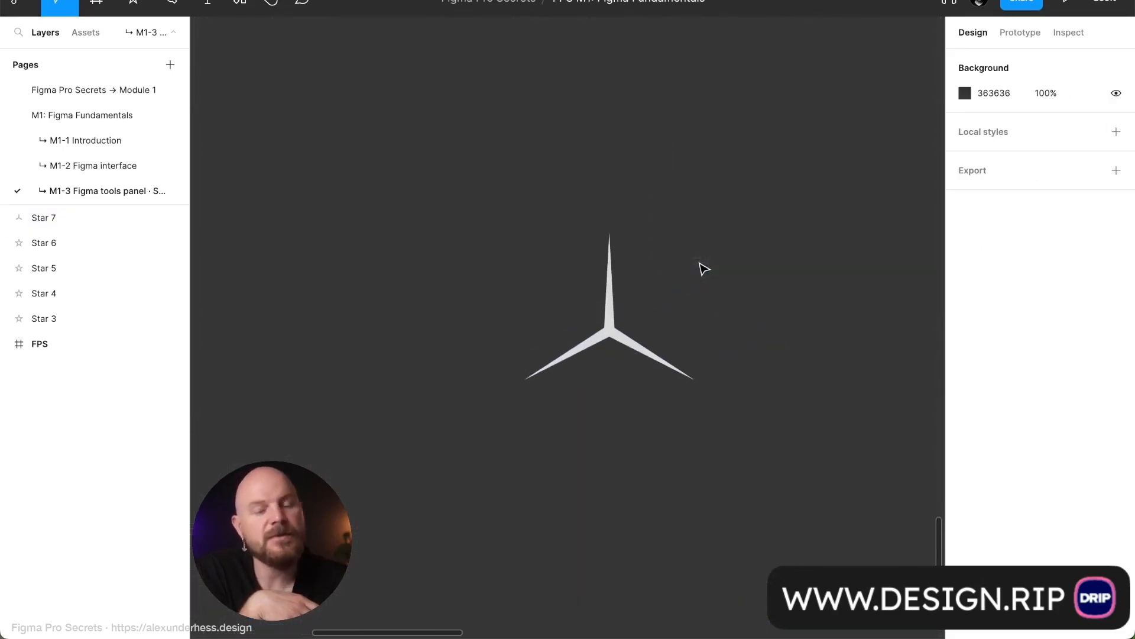
scroll(703, 269, "right", 2)
scroll(704, 269, "down", 1)
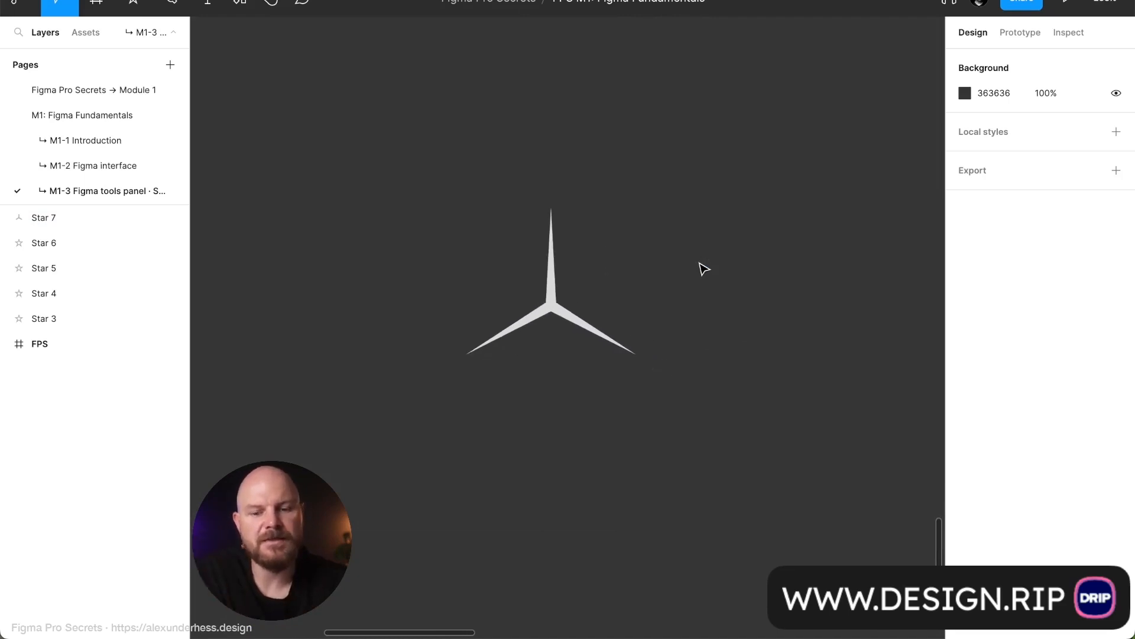
scroll(703, 269, "down", 2)
scroll(704, 269, "left", 1)
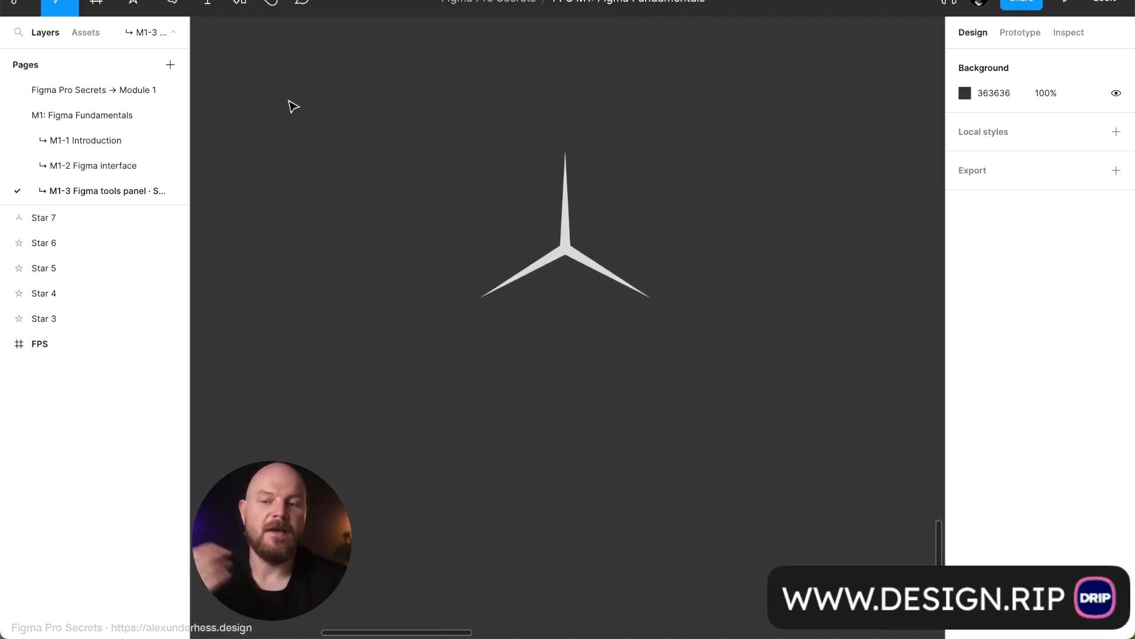
Draw a circle about 126 × 126 from the three-pointed star's centre and swap its fill for a stroke
left_click(147, 3)
left_click(142, 93)
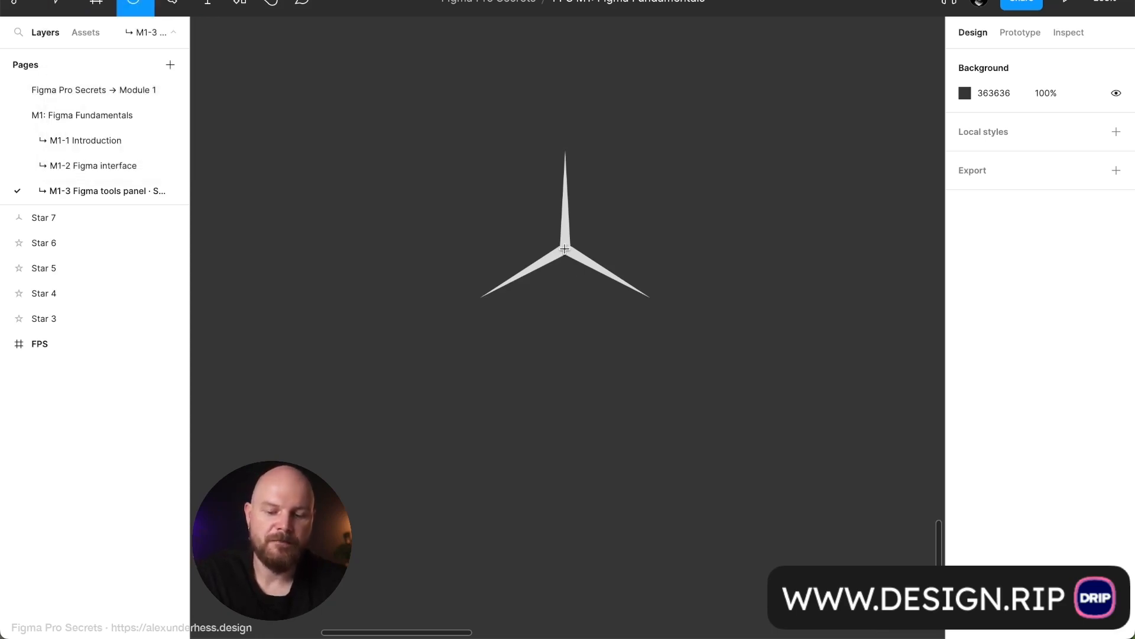
left_click_drag(565, 249, 683, 367)
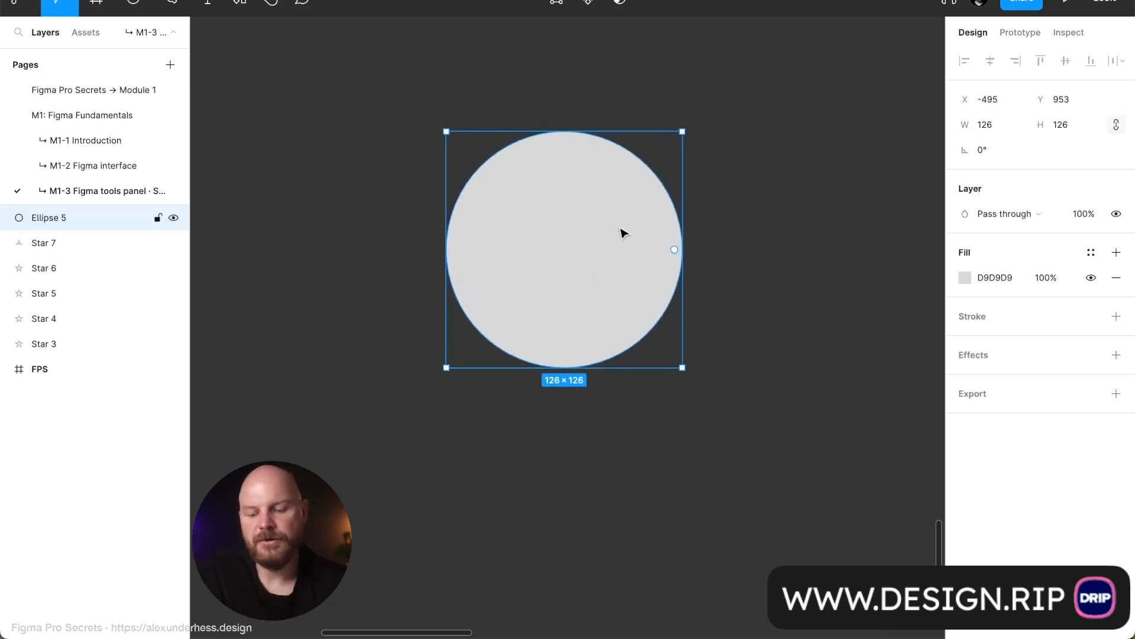
key("shift+x")
left_click(798, 327)
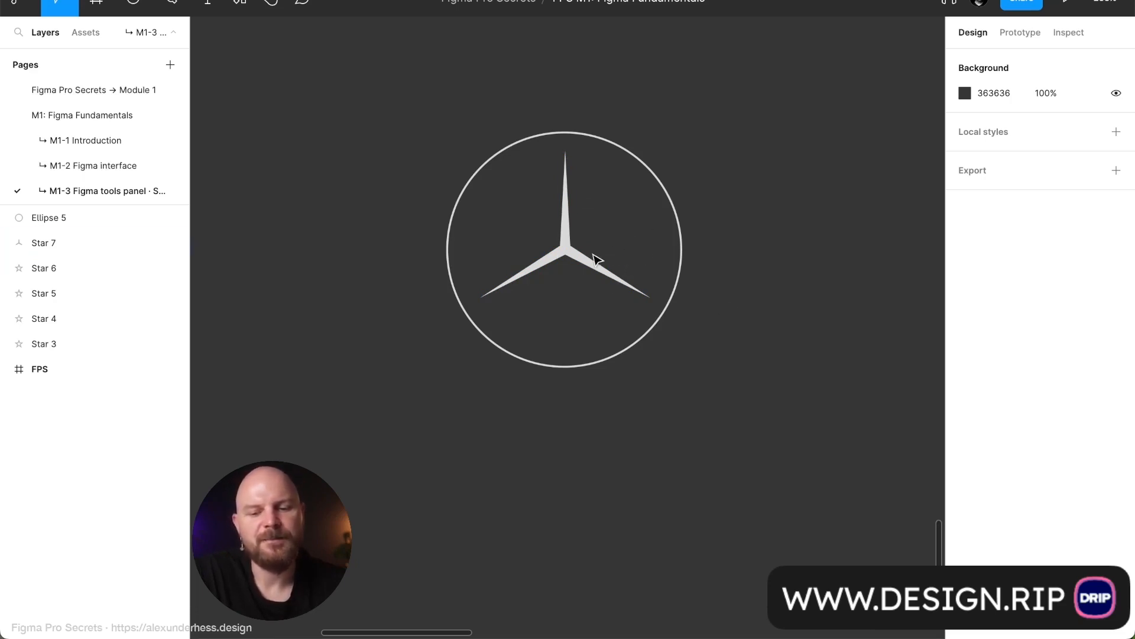
Draw a proportional star about 108 × 108 to the right of the circled three-pointed star
scroll(597, 257, "up", 3)
scroll(598, 257, "right", 4)
scroll(597, 257, "down", 2)
scroll(597, 257, "right", 3)
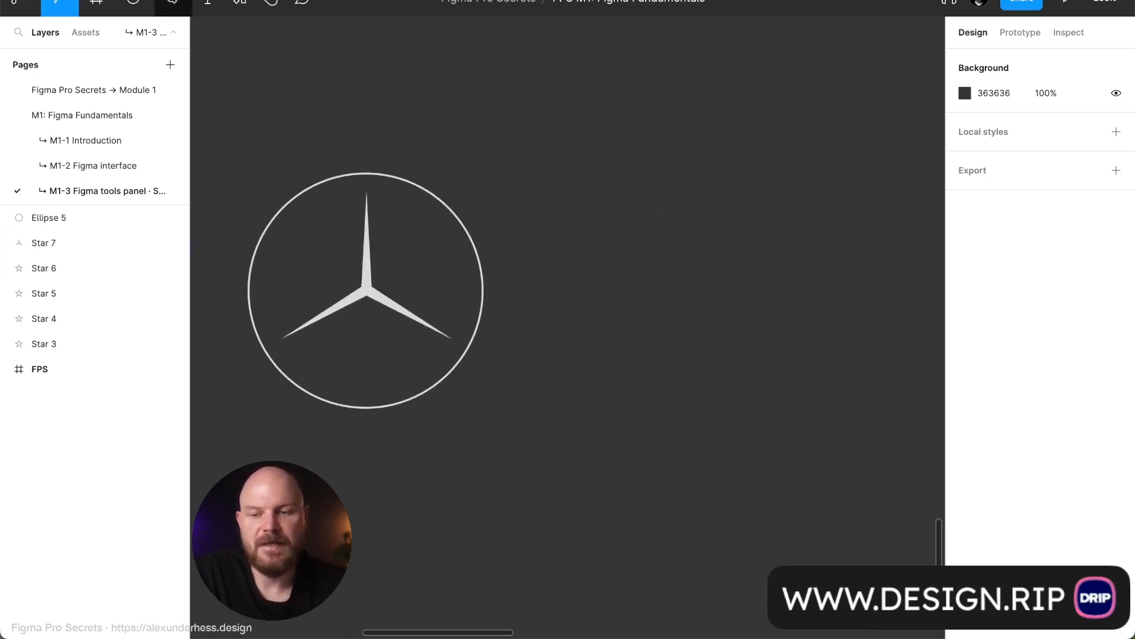
left_click(150, 2)
left_click(134, 132)
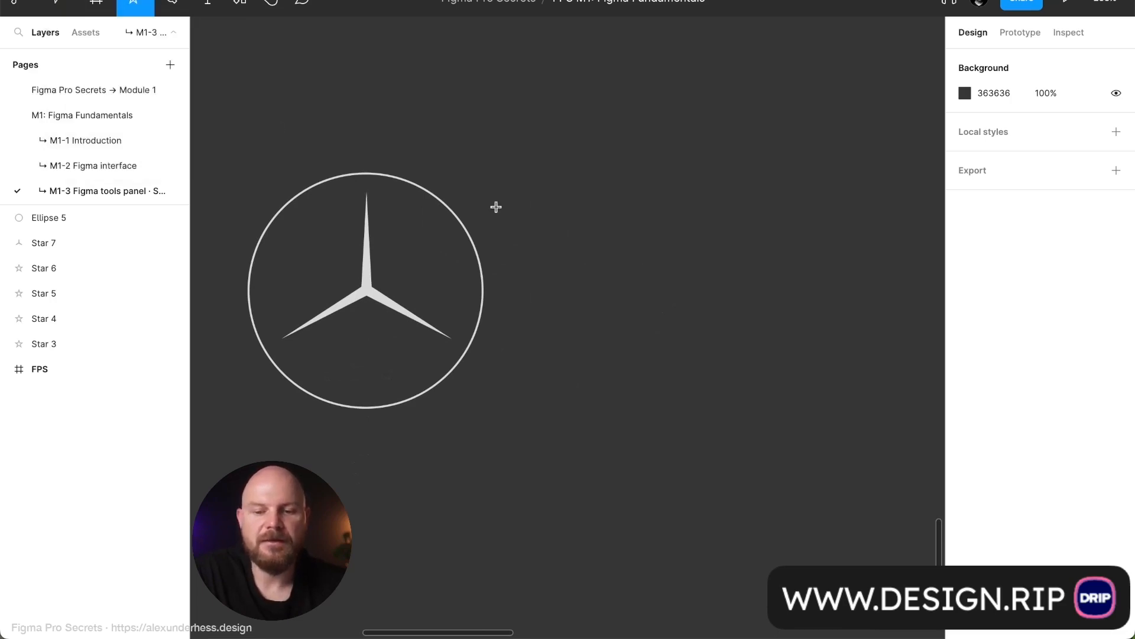
left_click_drag(621, 164, 823, 366)
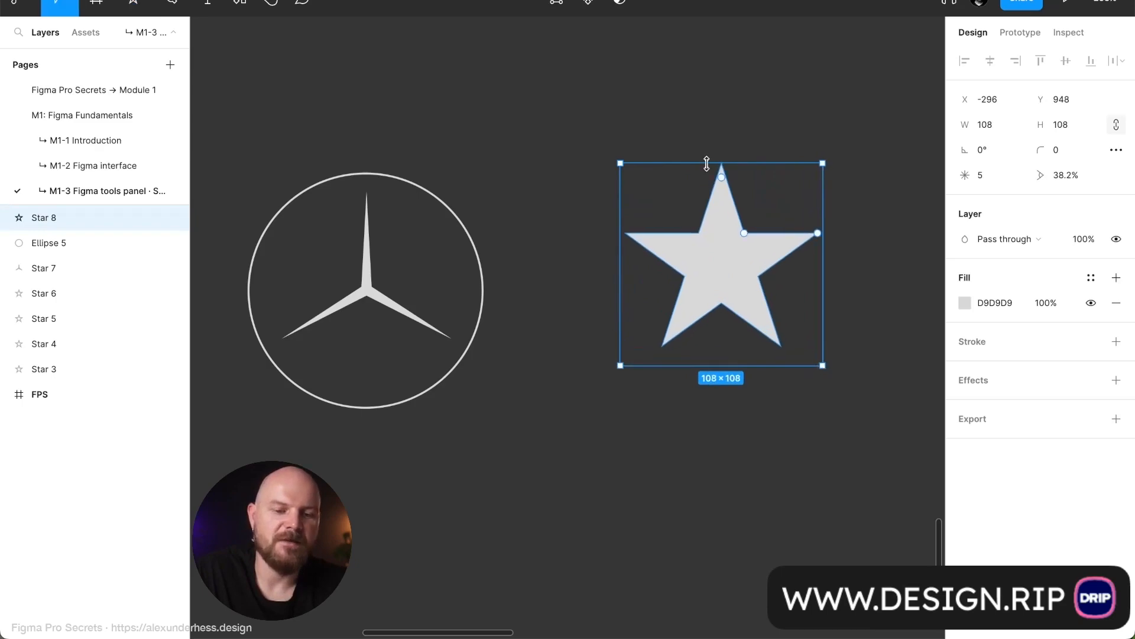
Turn the new star into a thin sparkle with a 3% ratio and 4 points
scroll(707, 166, "up", 5)
left_click_drag(699, 196, 646, 265)
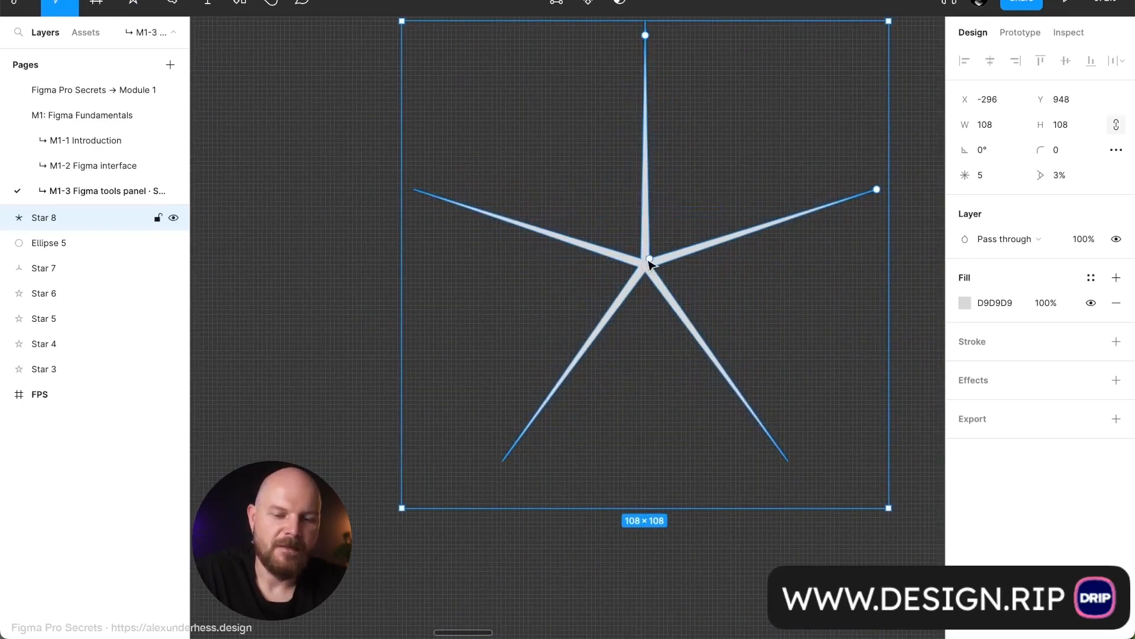
left_click_drag(877, 191, 879, 258)
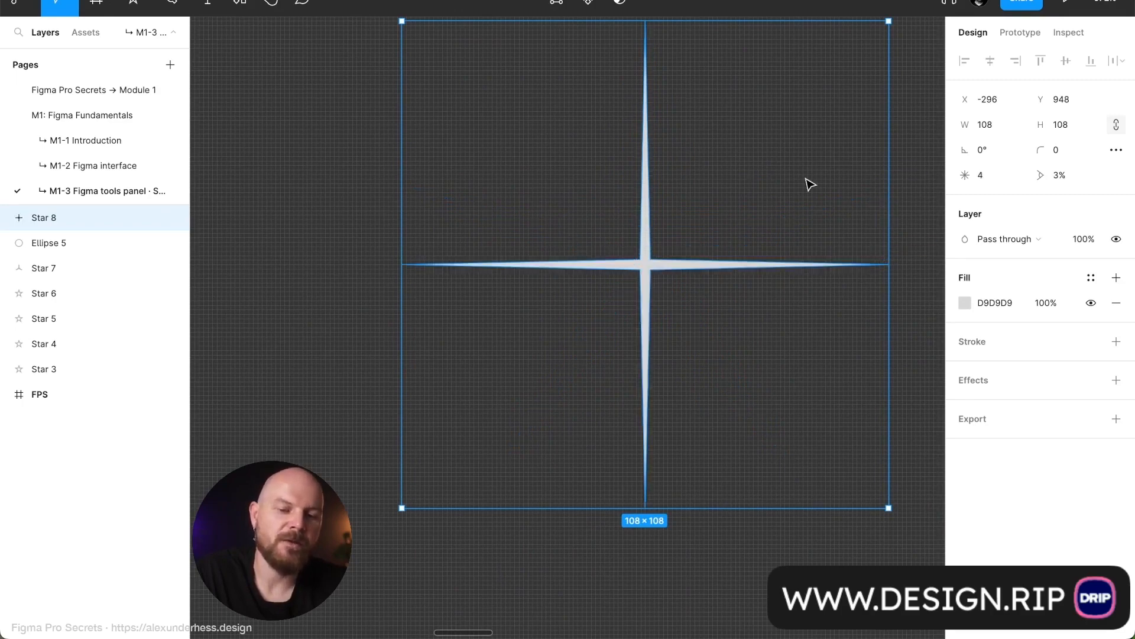
left_click(813, 239)
scroll(813, 239, "down", 1)
scroll(813, 239, "right", 3)
scroll(813, 240, "down", 5)
scroll(813, 241, "right", 2)
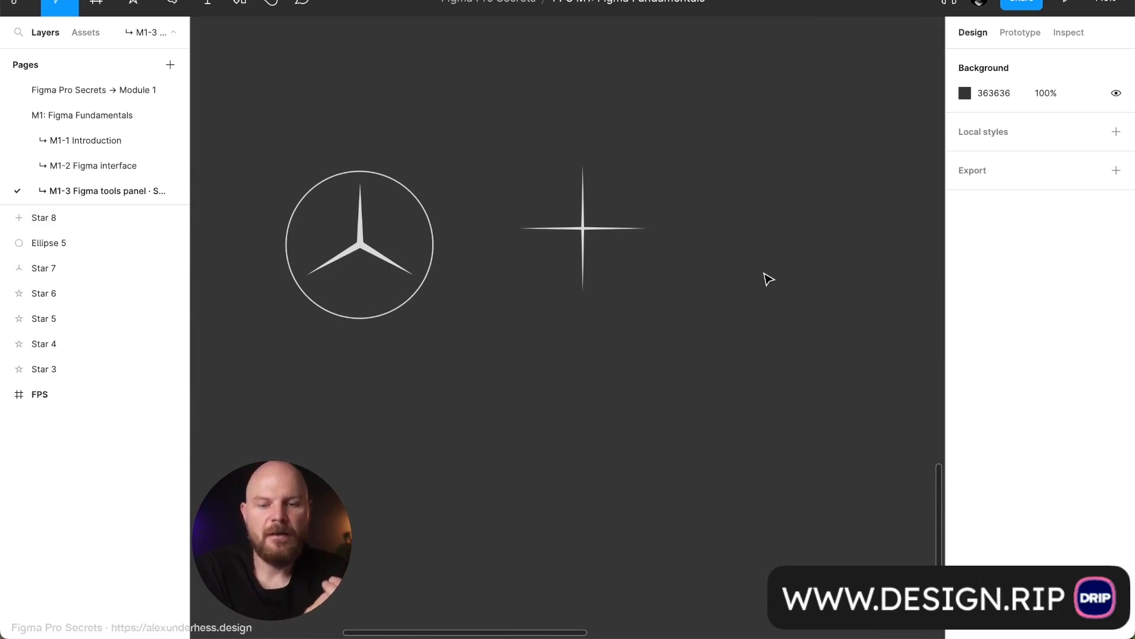
Draw a square about 223 × 223 to the right of the sparkle and fill it with black 000000
scroll(769, 279, "right", 4)
scroll(769, 279, "down", 1)
scroll(769, 280, "left", 2)
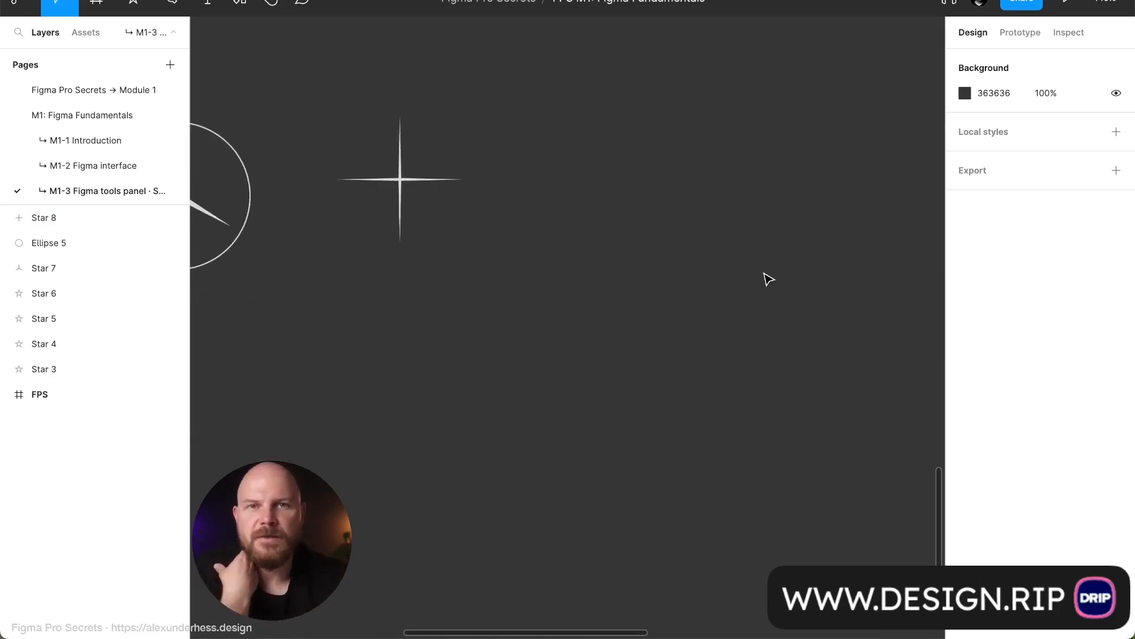
key("o")
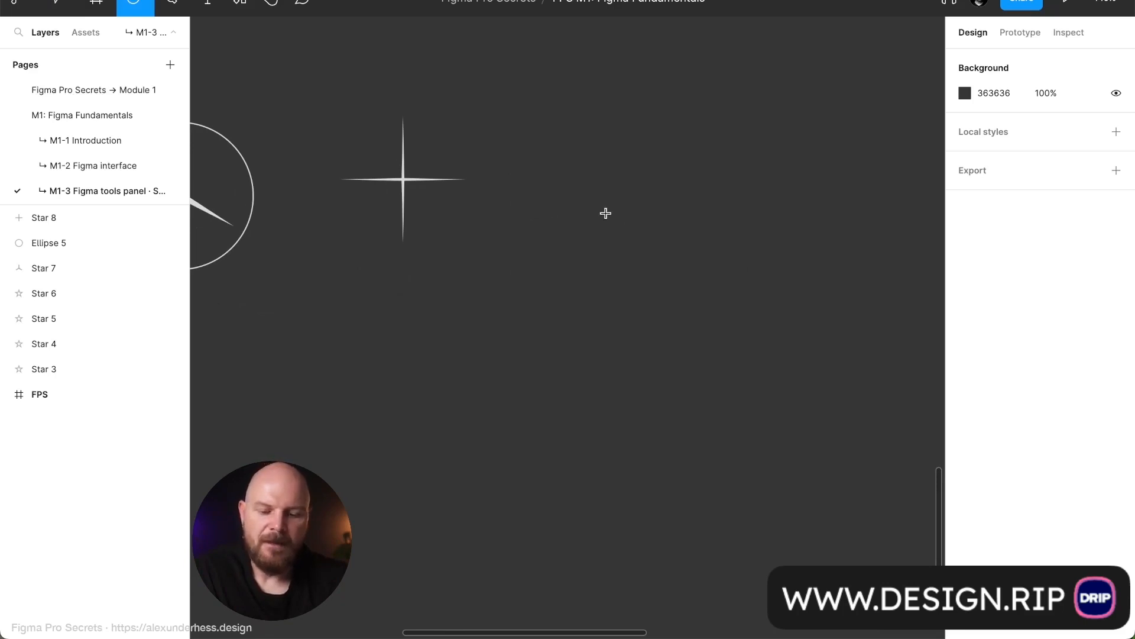
mouse_move(539, 155)
left_mouse_down()
mouse_move(757, 345)
mouse_move(802, 370)
left_mouse_up()
left_click(964, 278)
type("000000")
key("Return")
left_click(927, 230)
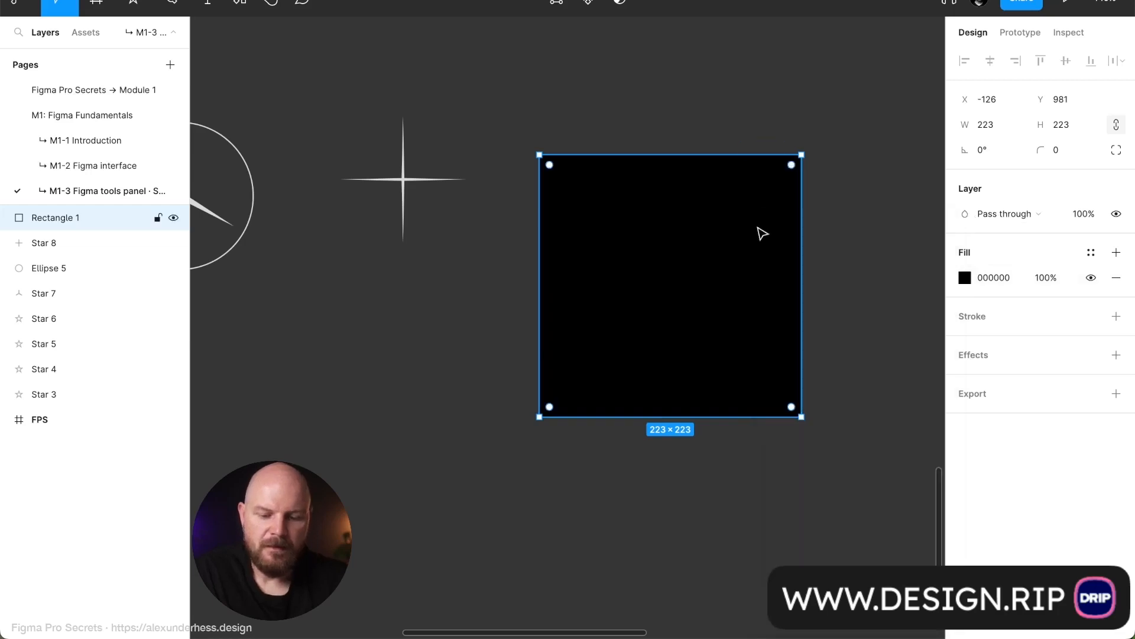
Draw a small square about 71 × 71 on the black square and centre it horizontally there
key("r")
left_click_drag(649, 243, 732, 327)
left_click_drag(704, 292, 684, 303)
Fill the small square with the light blue 6993FF and close the colour settings
left_click(965, 278)
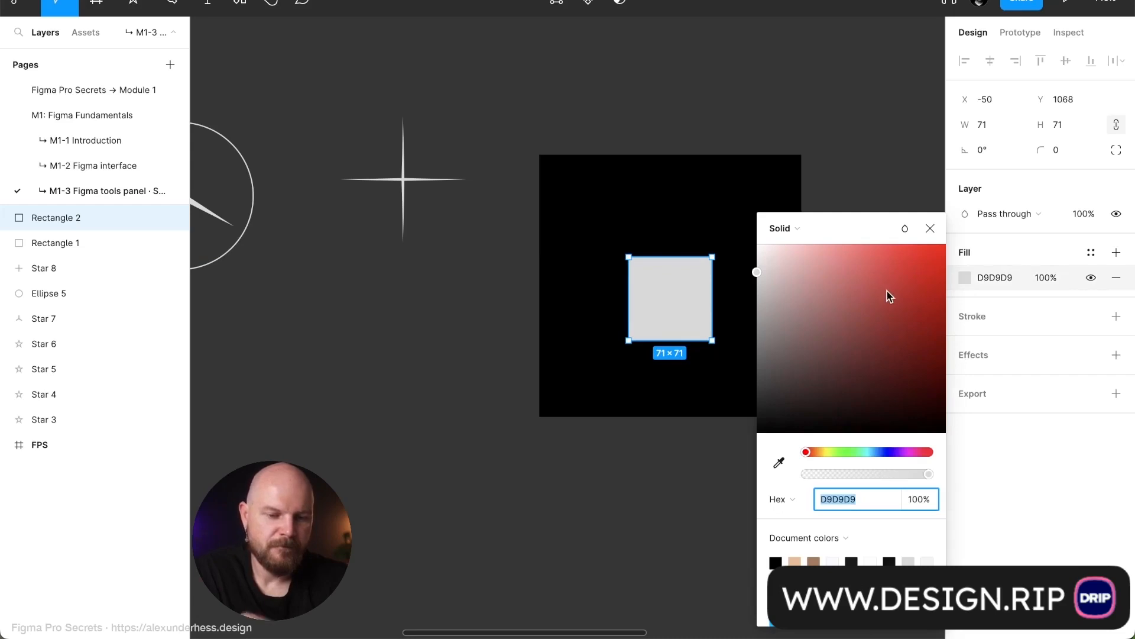
left_click_drag(833, 303, 806, 337)
left_click(882, 452)
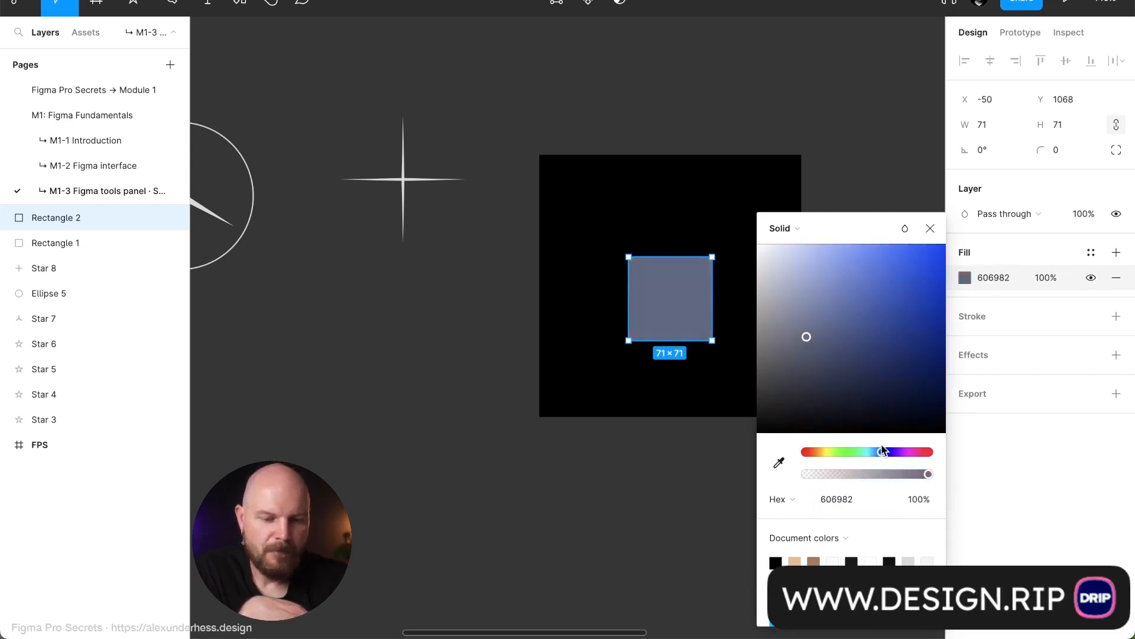
left_click_drag(853, 276, 868, 243)
left_click(931, 228)
left_click(845, 220)
Rotate the blue square 45° into a diamond and move it slightly up within the black square
left_click(704, 284)
left_click_drag(717, 253, 672, 242)
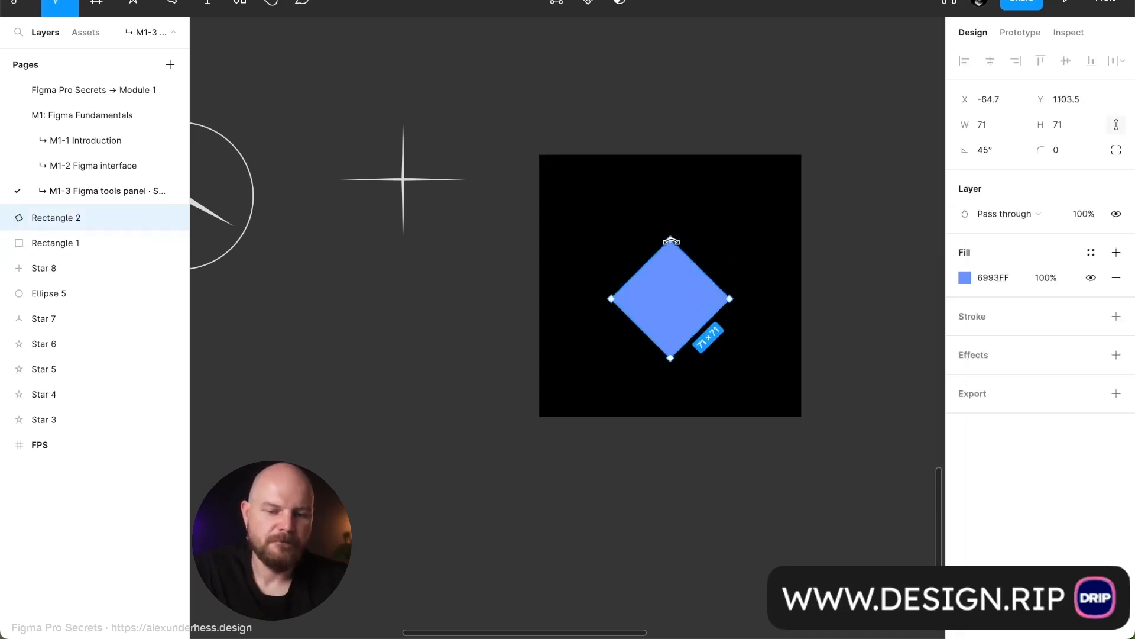
left_click_drag(670, 294, 677, 273)
left_click(679, 144)
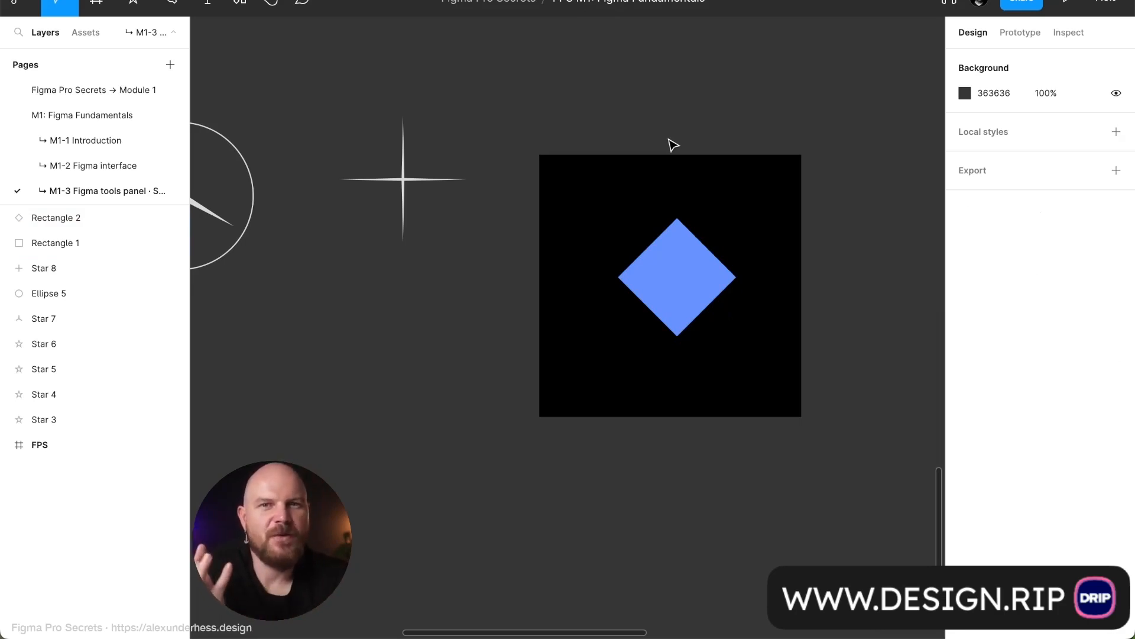
Move the four-pointed sparkle onto the diamond's upper left edge and bring it to the front
left_click_drag(404, 180, 651, 251)
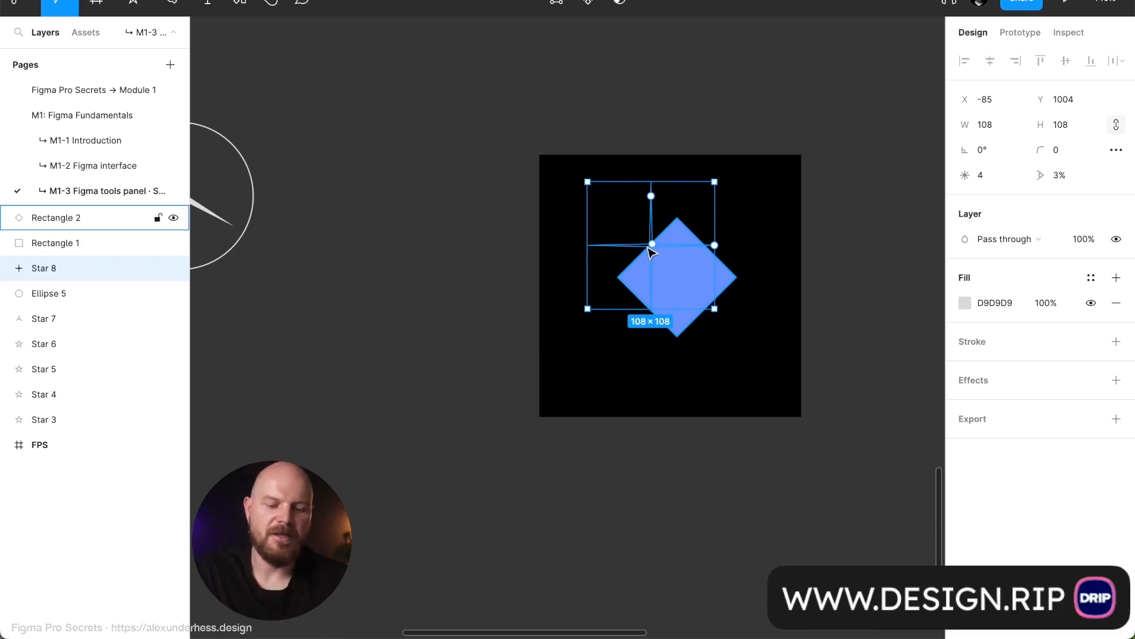
key("super+alt+bracketright")
left_click(820, 206)
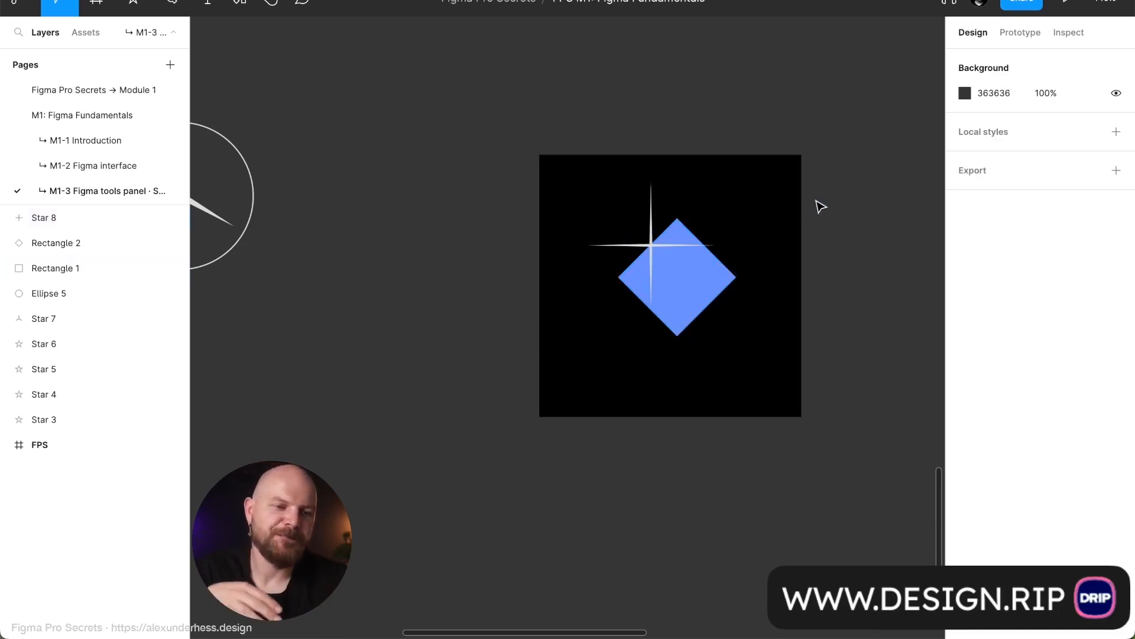
Shrink the sparkle to about 66 × 66, rotated about 25°, and place it near the diamond's upper corner
scroll(656, 249, "up", 5)
left_click(584, 233)
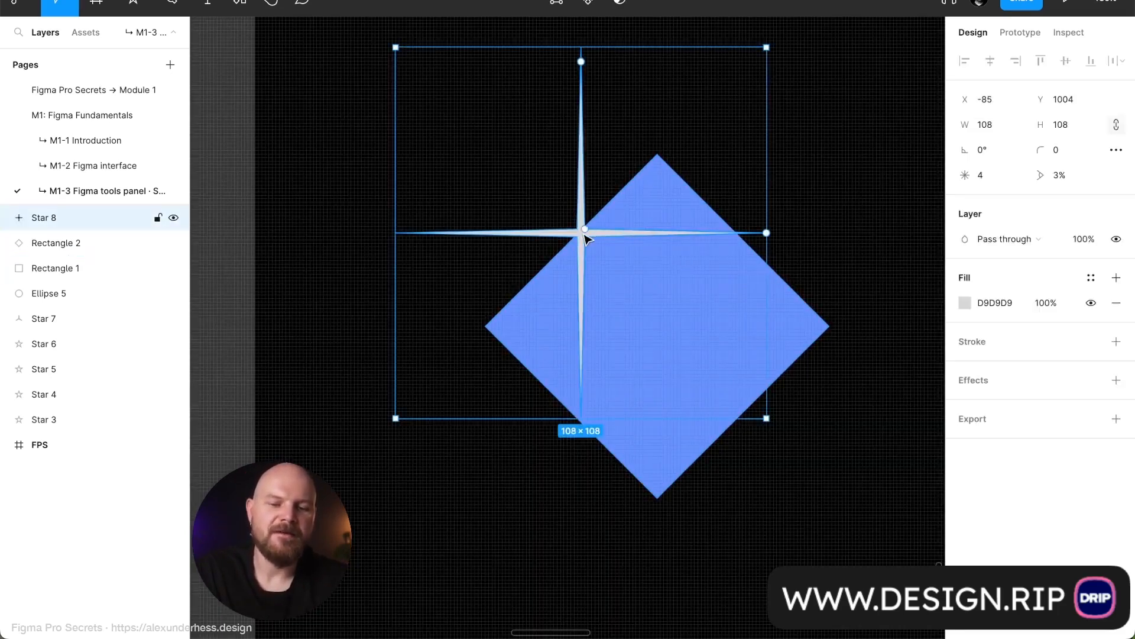
left_click(781, 45)
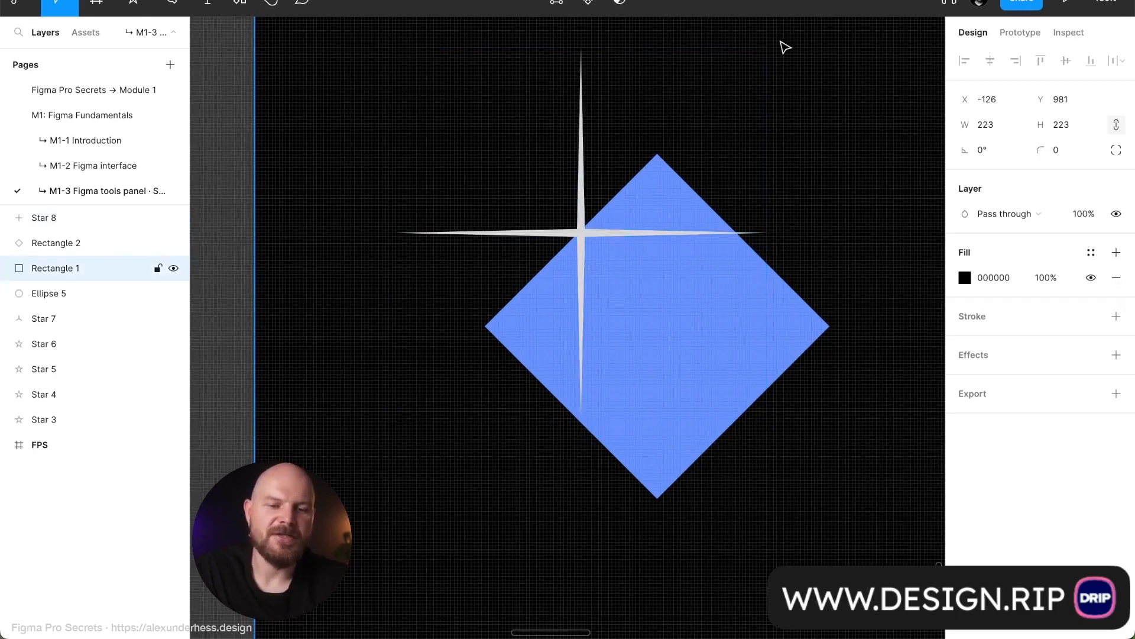
left_click(587, 231)
left_click_drag(768, 420, 732, 285)
key("alt")
left_click_drag(583, 240, 643, 179)
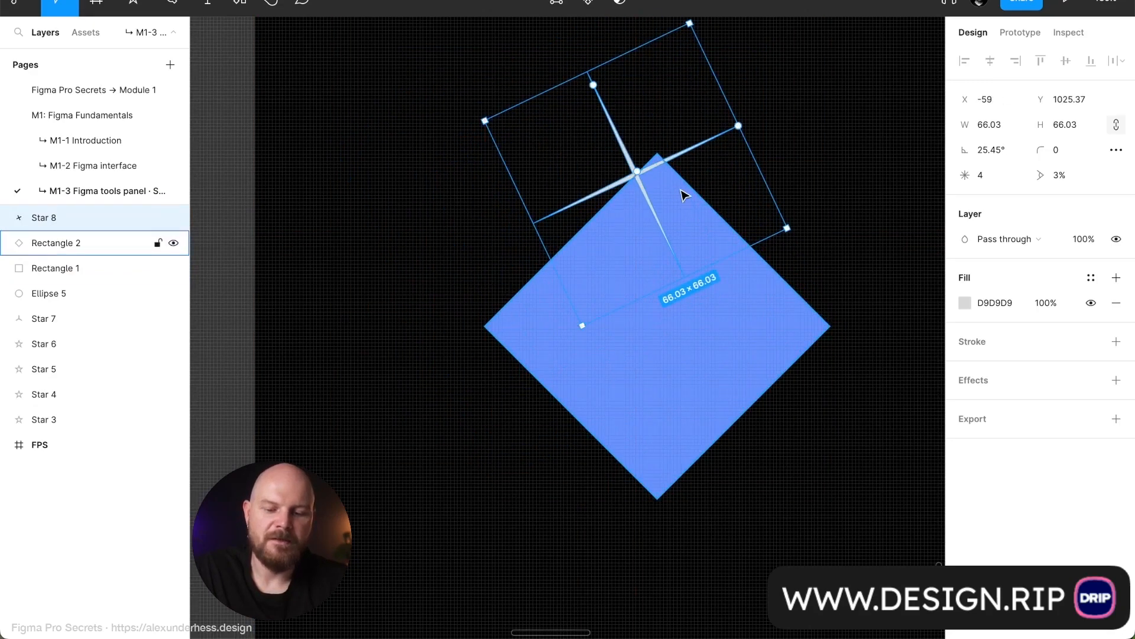
Duplicate the sparkle, shrink and re-tilt the copy, and place it lower along the diamond's upper left edge
key("ctrl+d")
left_click_drag(690, 24, 651, 113)
left_click_drag(626, 222, 593, 230)
left_click_drag(628, 116, 643, 126)
Fill both sparkles with white FFFFFF and close the colour settings
left_click(45, 242, "shift")
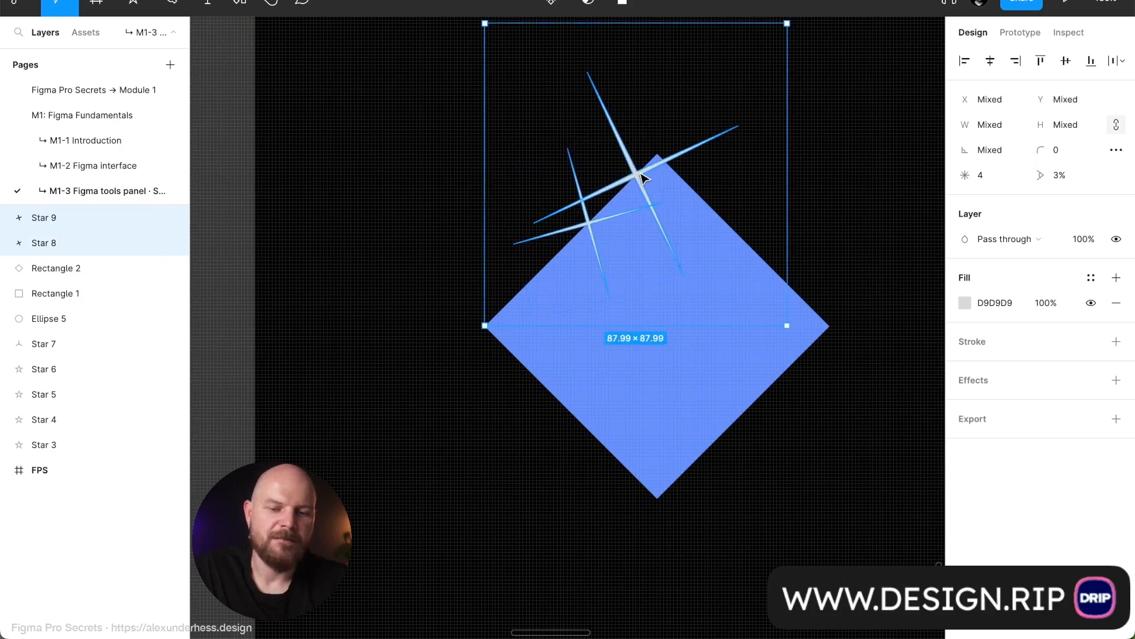
left_click(965, 303)
type("fff")
key("Return")
left_click(930, 228)
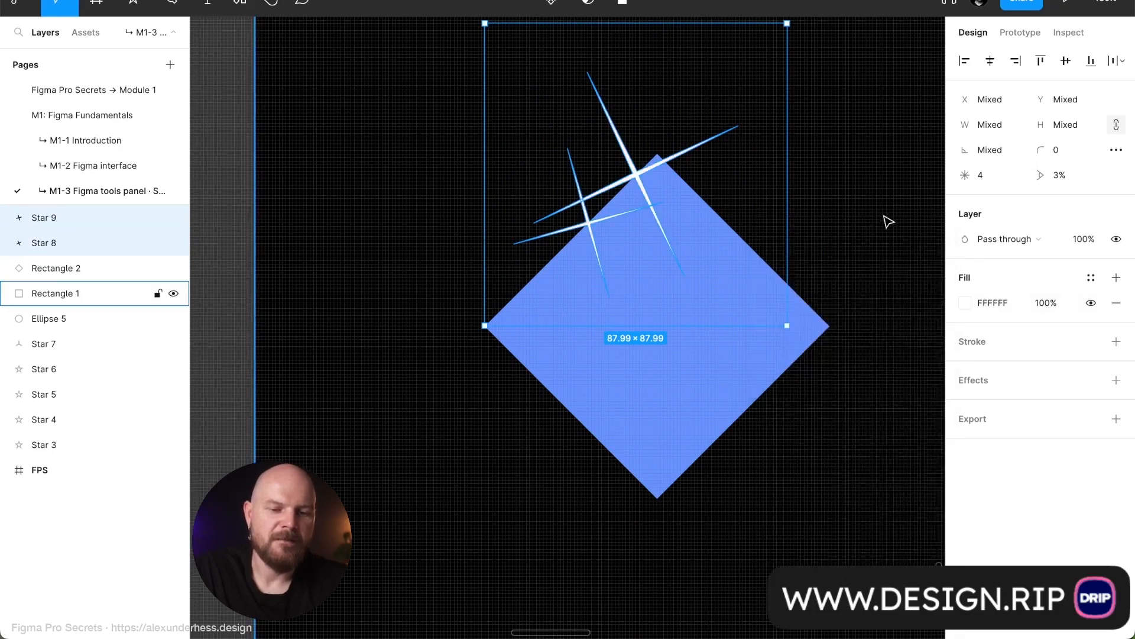
Draw a five-pointed star about 69 × 69 between the circled emblem and the black square
scroll(860, 205, "down", 5)
scroll(860, 204, "down", 3)
left_click(920, 240)
scroll(914, 242, "up", 3)
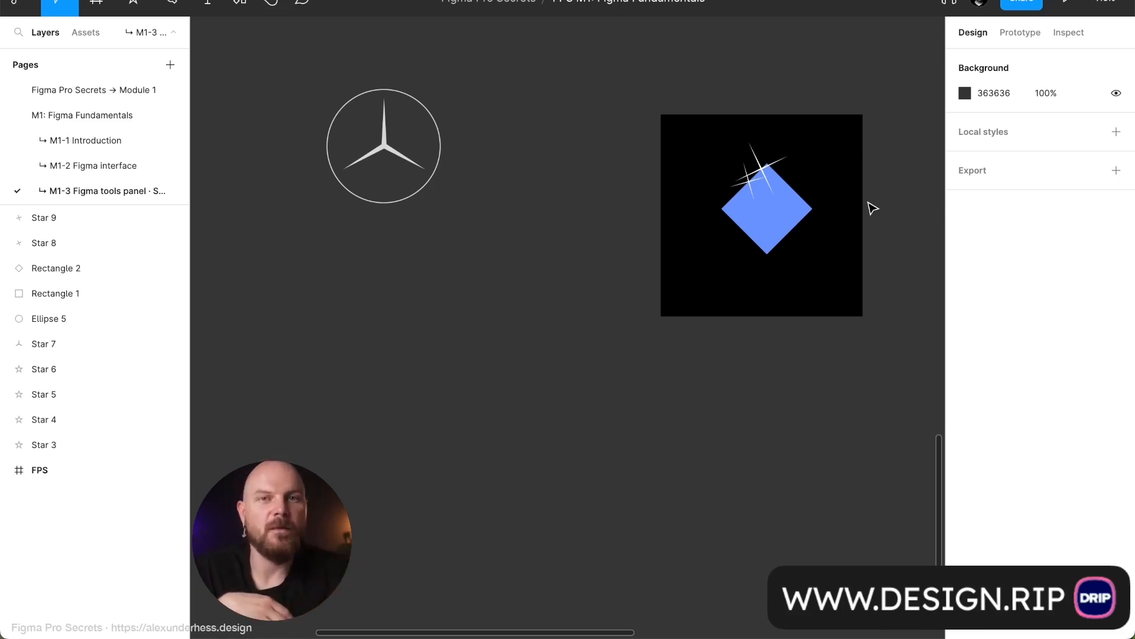
scroll(550, 130, "right", 2)
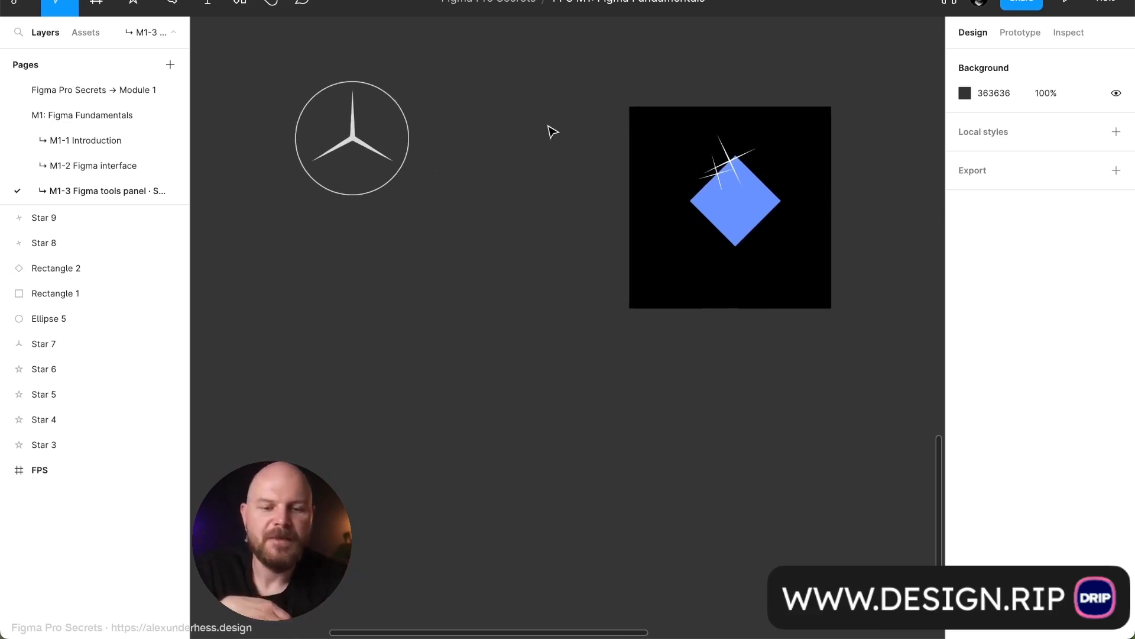
left_click(147, 4)
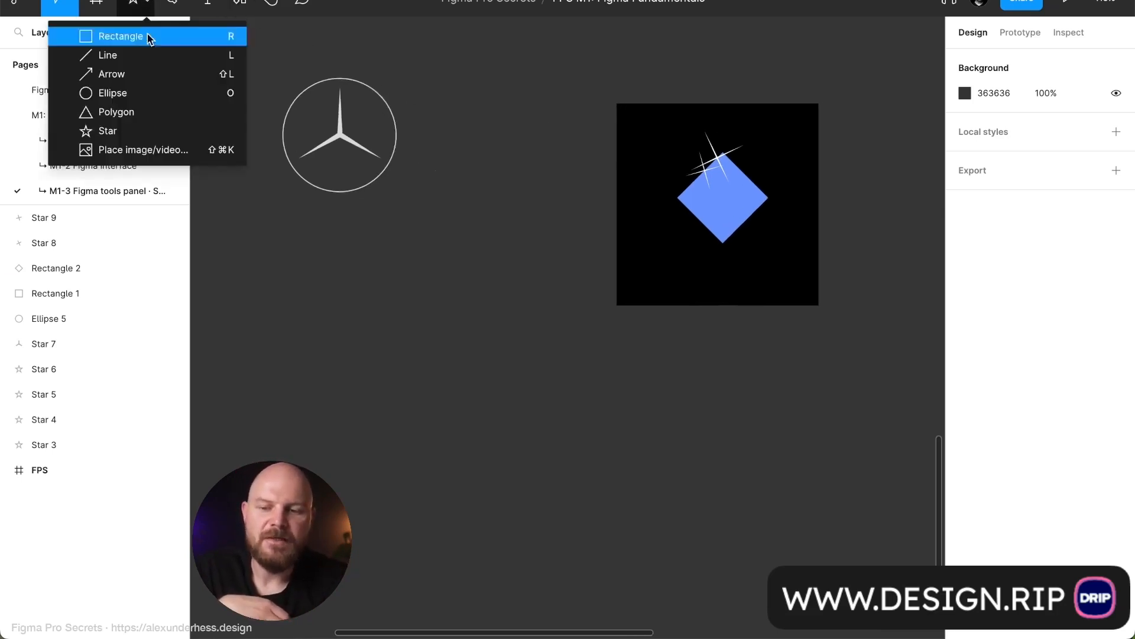
left_click(156, 133)
left_click_drag(484, 125, 546, 185)
scroll(547, 184, "up", 5)
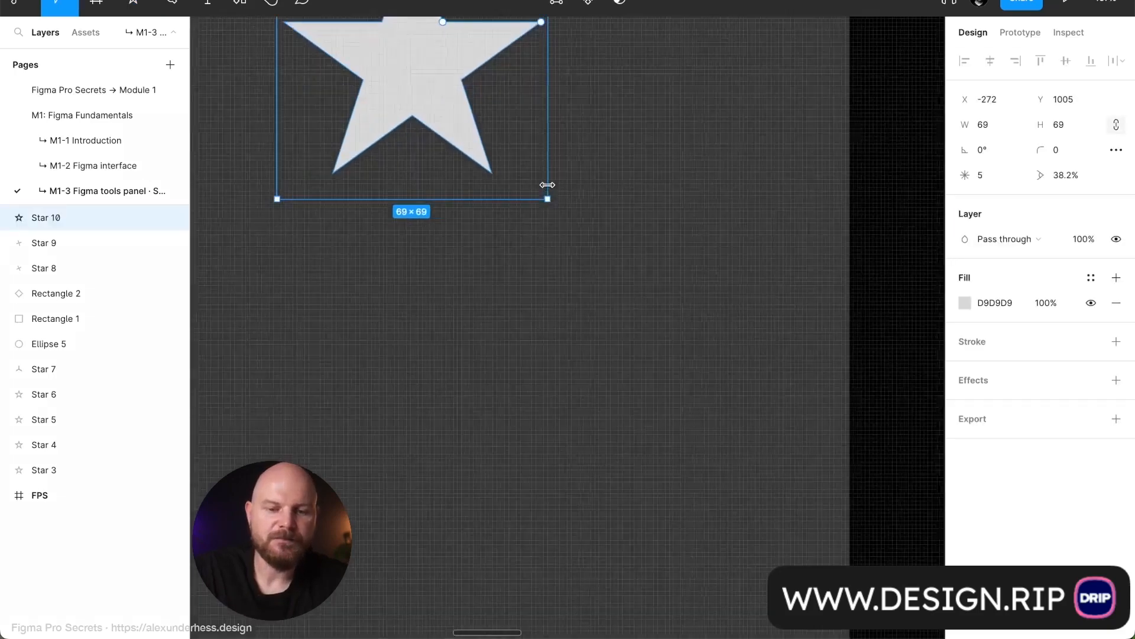
scroll(549, 195, "up", 5)
scroll(549, 201, "left", 2)
Turn the star into a 32-point burst with a ratio of about 71% and place a duplicate below the emblem
mouse_move(534, 359)
left_click_drag(533, 359, 539, 358)
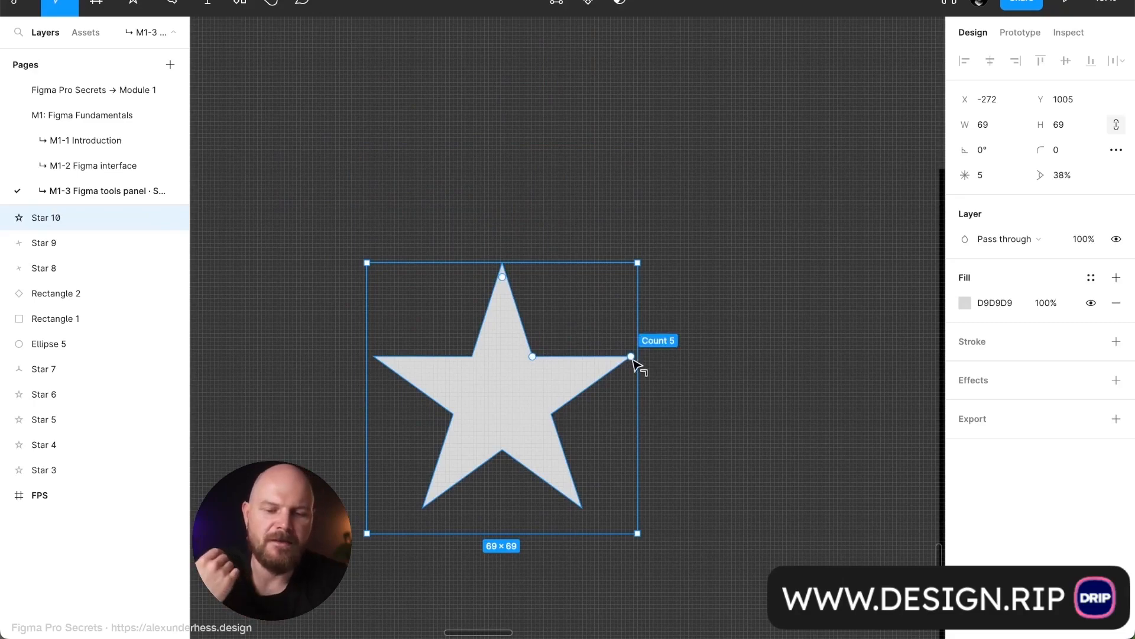
left_click_drag(637, 362, 529, 269)
mouse_move(508, 353)
left_click_drag(508, 348, 334, 559)
scroll(513, 307, "down", 5)
left_click(578, 379)
left_click(494, 318)
scroll(337, 568, "up", 5)
Add the text "-40%" at font size 30 and place it over the lower burst
key("t")
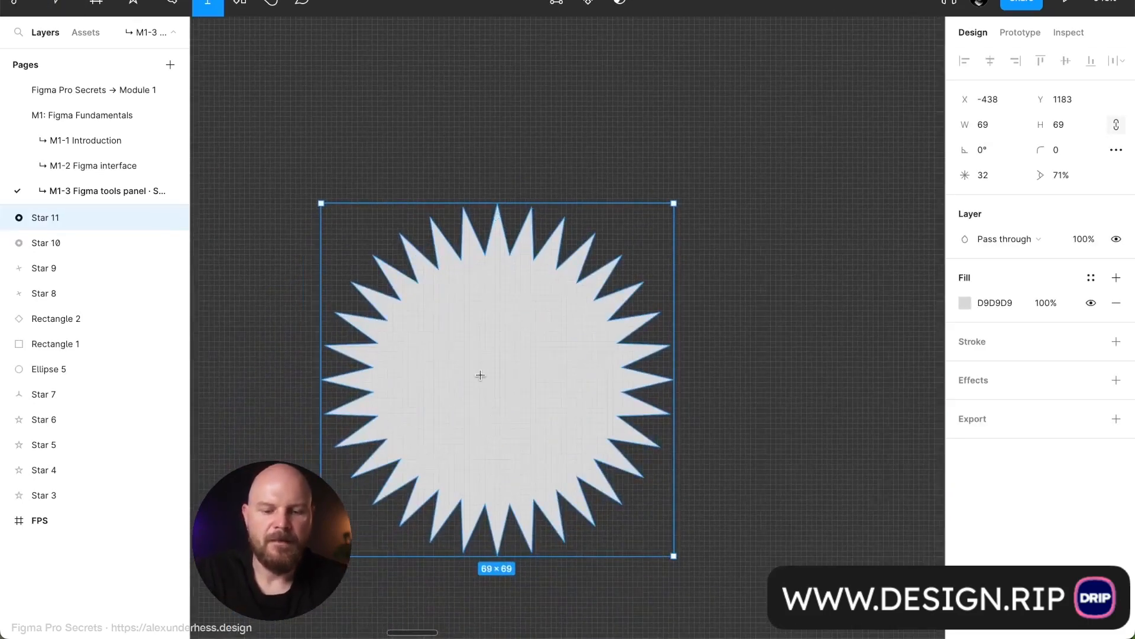
left_click(479, 371)
type("-40%")
left_click(1060, 304)
type("30")
key("Return")
left_click_drag(754, 459, 580, 422)
Fill the burst behind the text with the green 4AA93A and close the colour settings
left_click(537, 287)
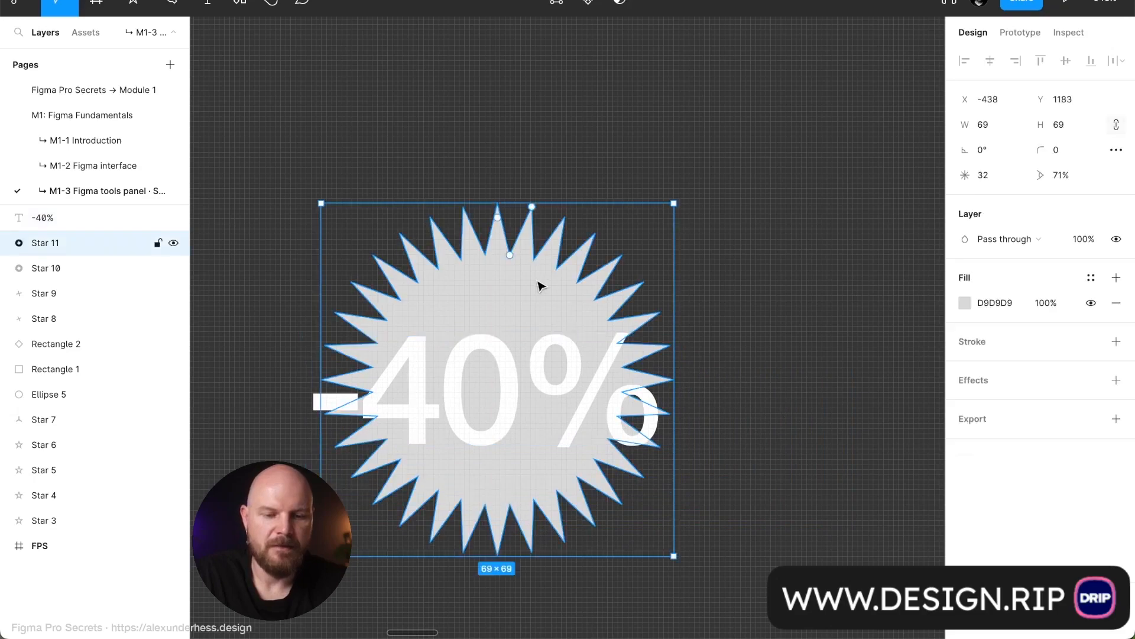
left_click(964, 302)
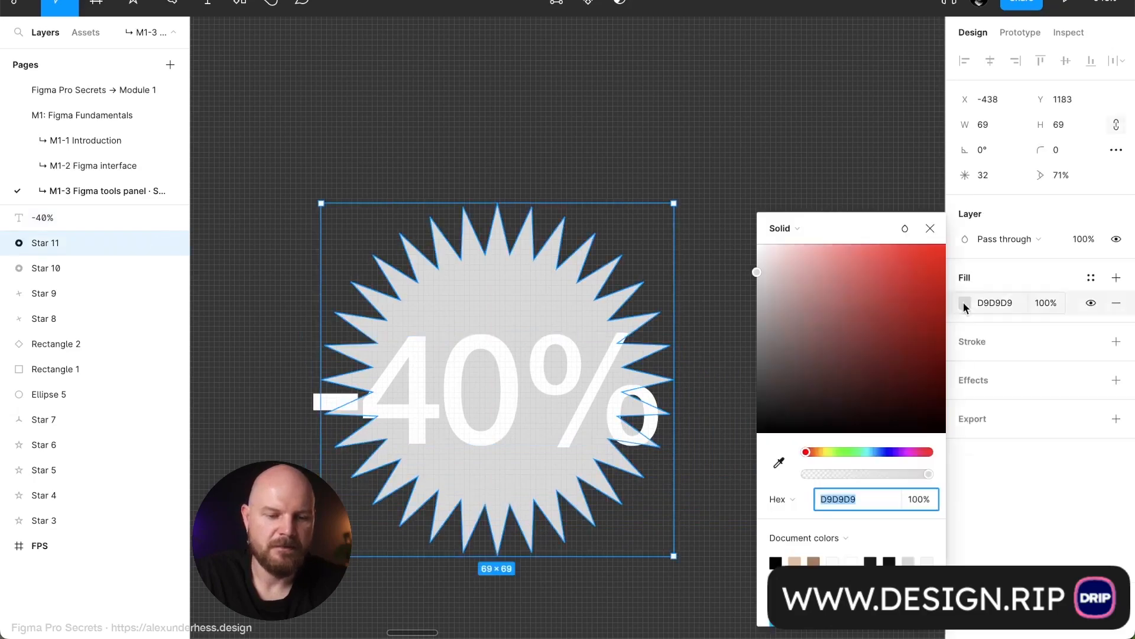
left_click(819, 451)
left_click(907, 247)
mouse_move(861, 452)
left_mouse_down()
mouse_move(832, 452)
mouse_move(854, 456)
mouse_move(843, 457)
left_mouse_up()
mouse_move(886, 322)
left_mouse_down()
mouse_move(900, 292)
mouse_move(881, 312)
left_mouse_up()
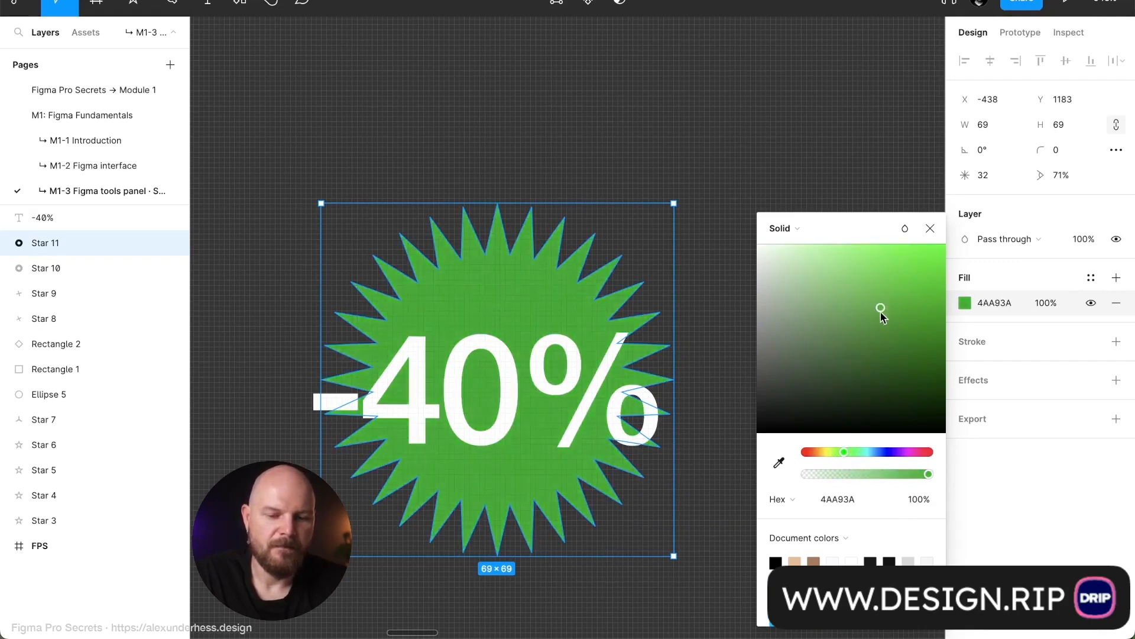
left_click(931, 228)
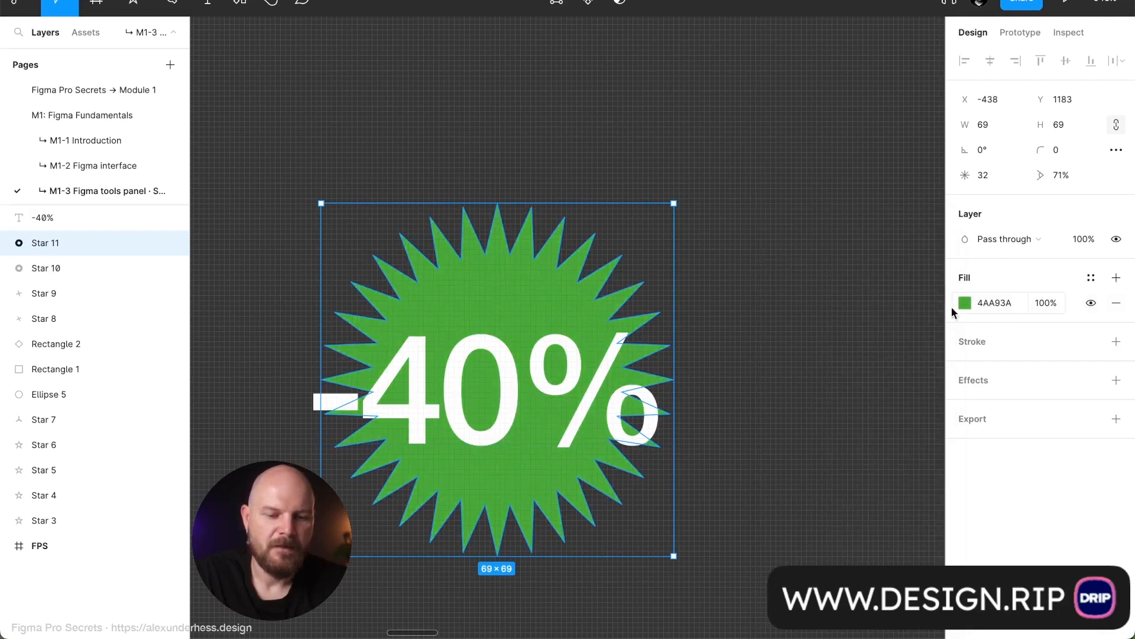
key("Escape")
Set the -40% text to font size 20, tilt it about 8.6° and move it onto the burst's centre
left_click(497, 431)
left_click(1071, 300)
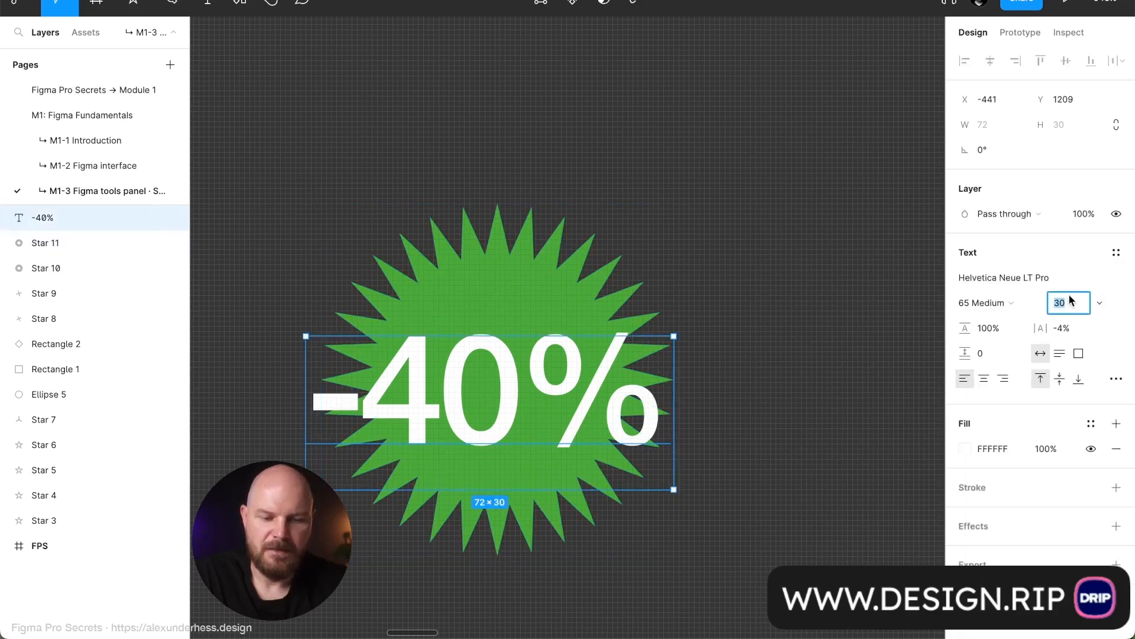
type("20")
key("Return")
left_click_drag(553, 336, 545, 314)
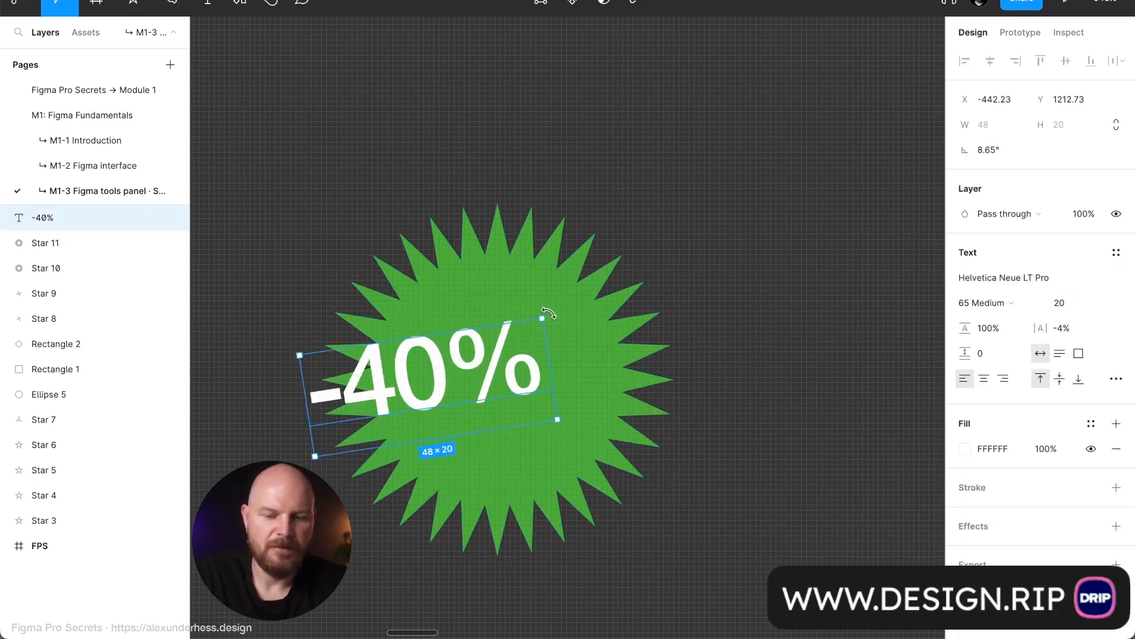
left_click_drag(443, 393, 507, 405)
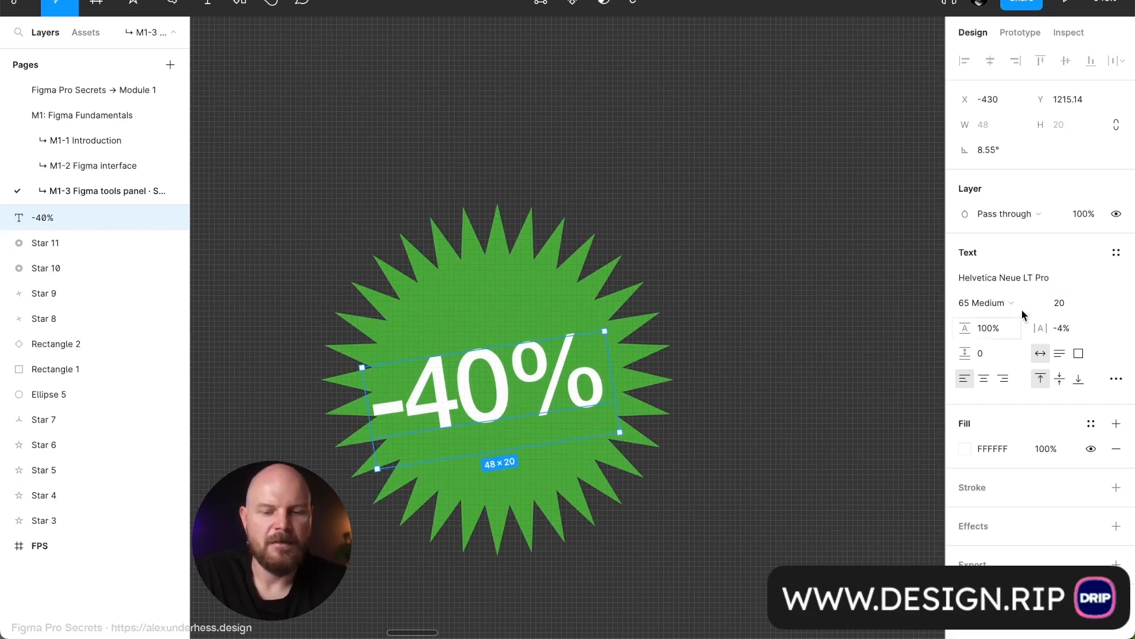
Reduce the -40% text to font size 16 and recentre it on the green burst
left_click(1070, 302)
type("16")
key("Return")
left_click_drag(519, 404, 543, 402)
left_click(728, 247)
scroll(729, 248, "down", 5)
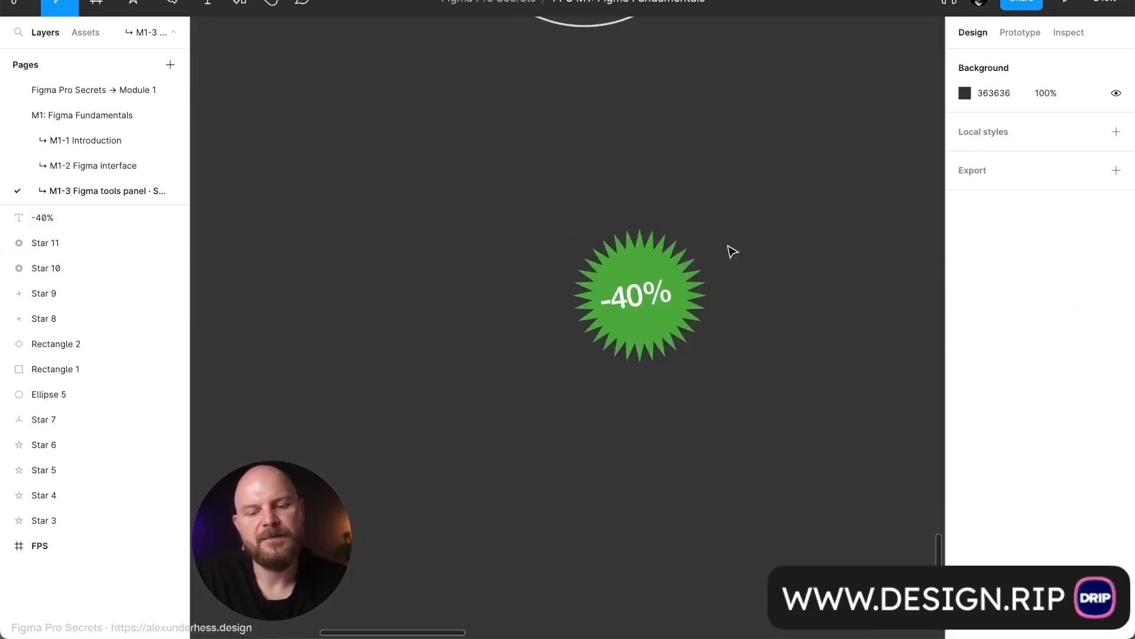
left_click(636, 305)
left_click_drag(633, 318, 655, 295)
left_click(717, 287)
left_click(653, 299)
left_click(747, 159)
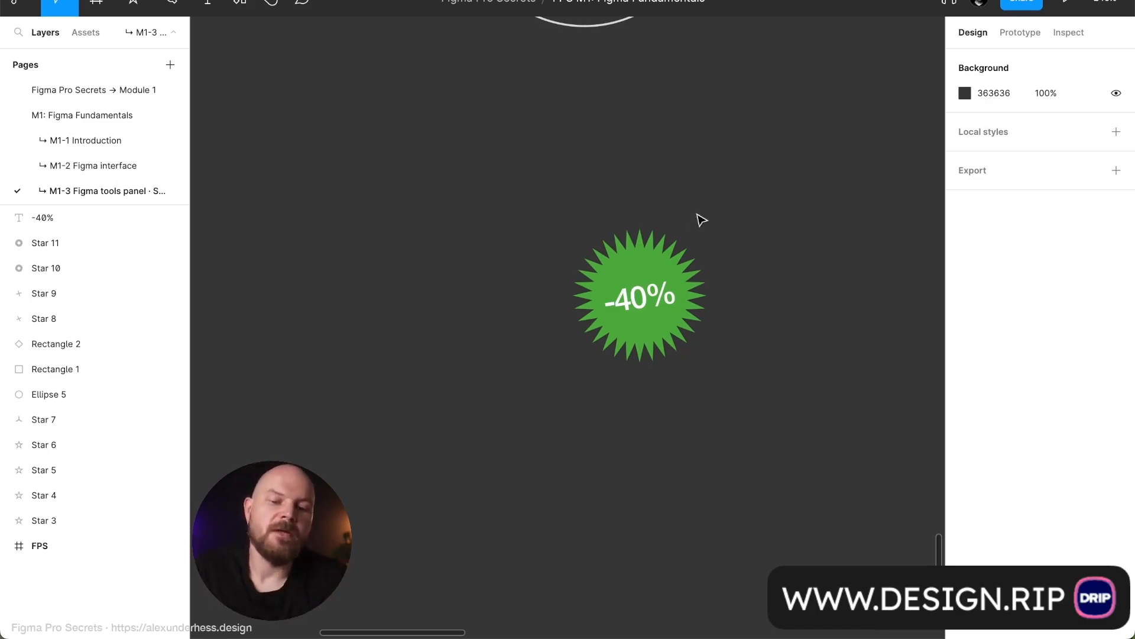
Raise the green burst's ratio to about 86% for shorter points
left_click(674, 251)
scroll(675, 251, "left", 3)
scroll(674, 251, "down", 2)
scroll(802, 216, "up", 5)
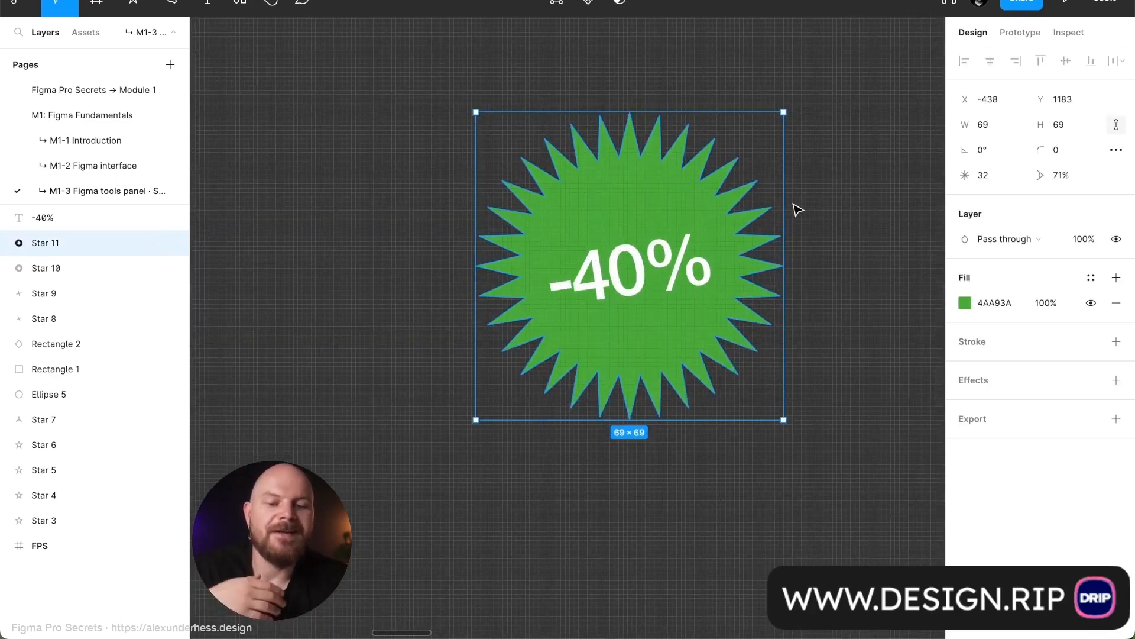
scroll(798, 210, "up", 2)
left_click_drag(594, 139, 596, 112)
left_click(615, 43)
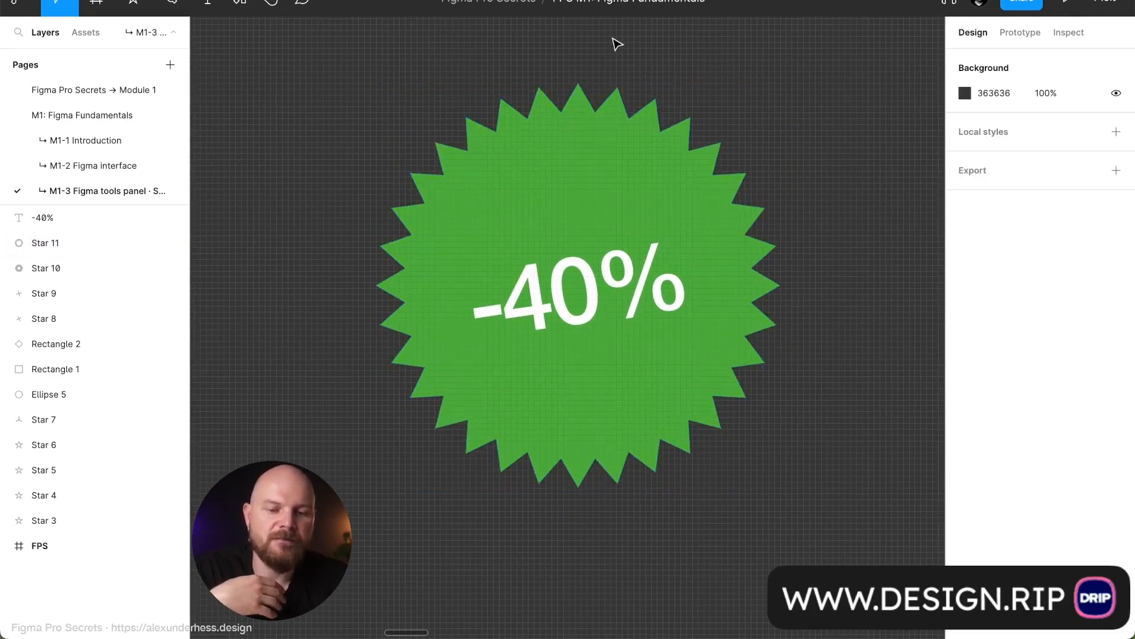
Try rounding the green burst's points with a corner radius of about 1.86
left_click(602, 293)
left_click(602, 213)
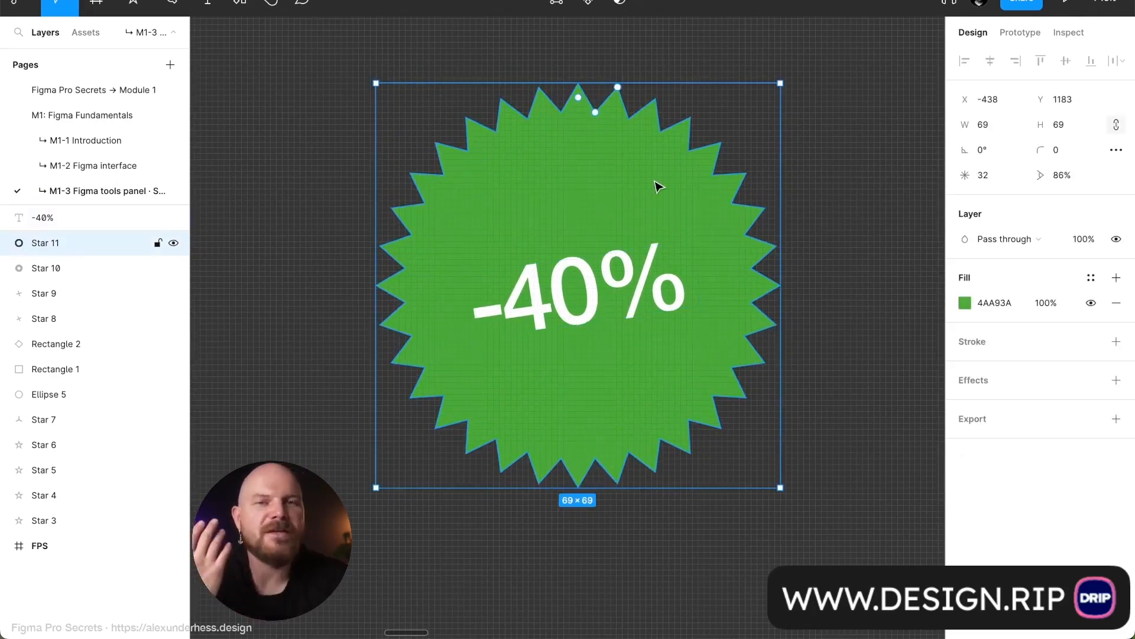
left_click_drag(582, 103, 586, 111)
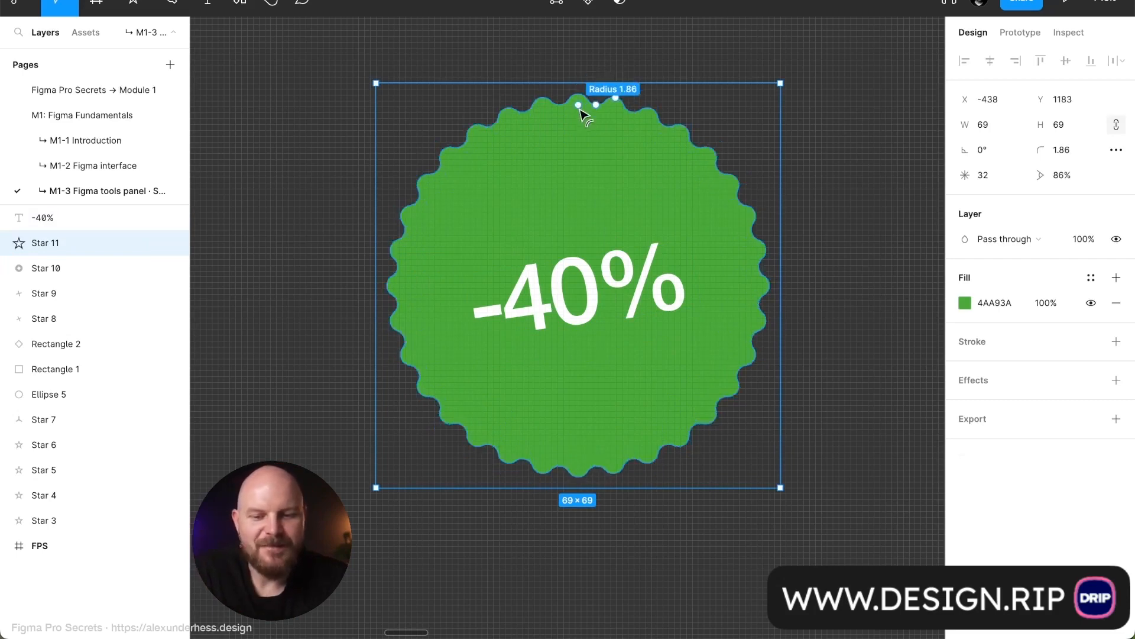
left_click(602, 27)
key("ctrl+z")
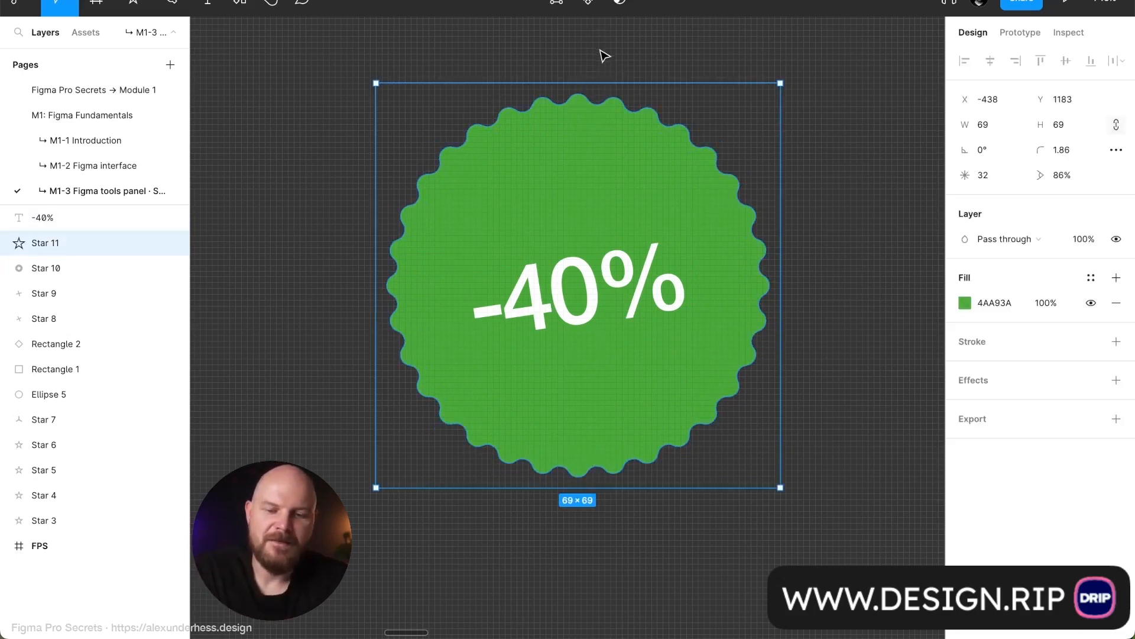
key("ctrl+z")
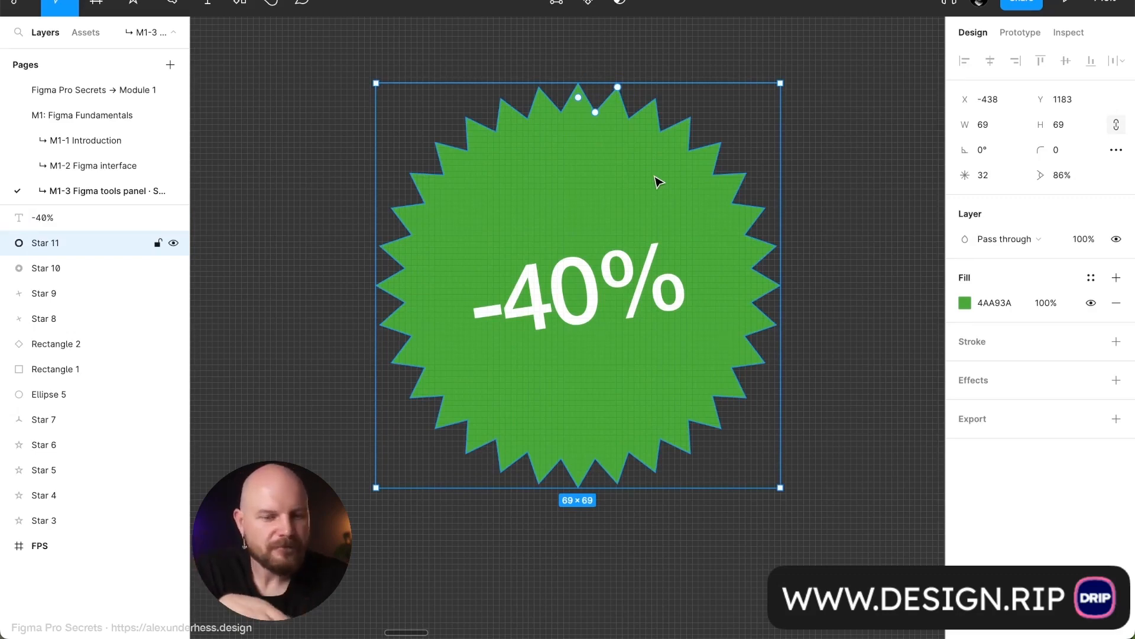
Increase the green burst to 60 points with a ratio of about 65%
left_click_drag(618, 88, 602, 158)
left_click(834, 182)
scroll(834, 182, "down", 5)
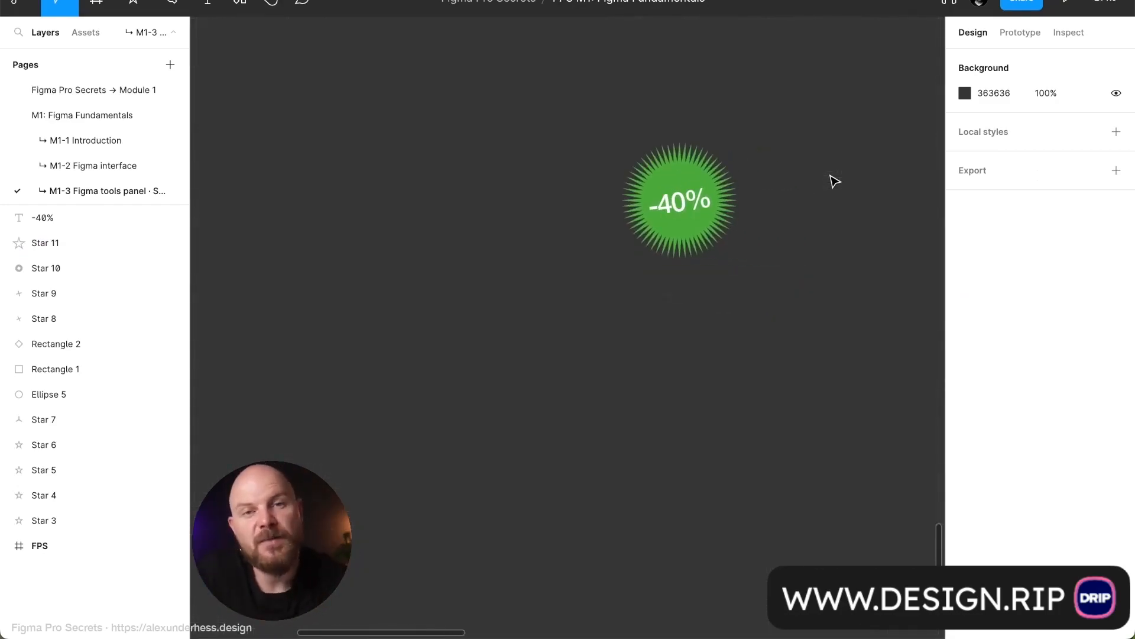
Delete the green burst and its -40% text
left_click(689, 195)
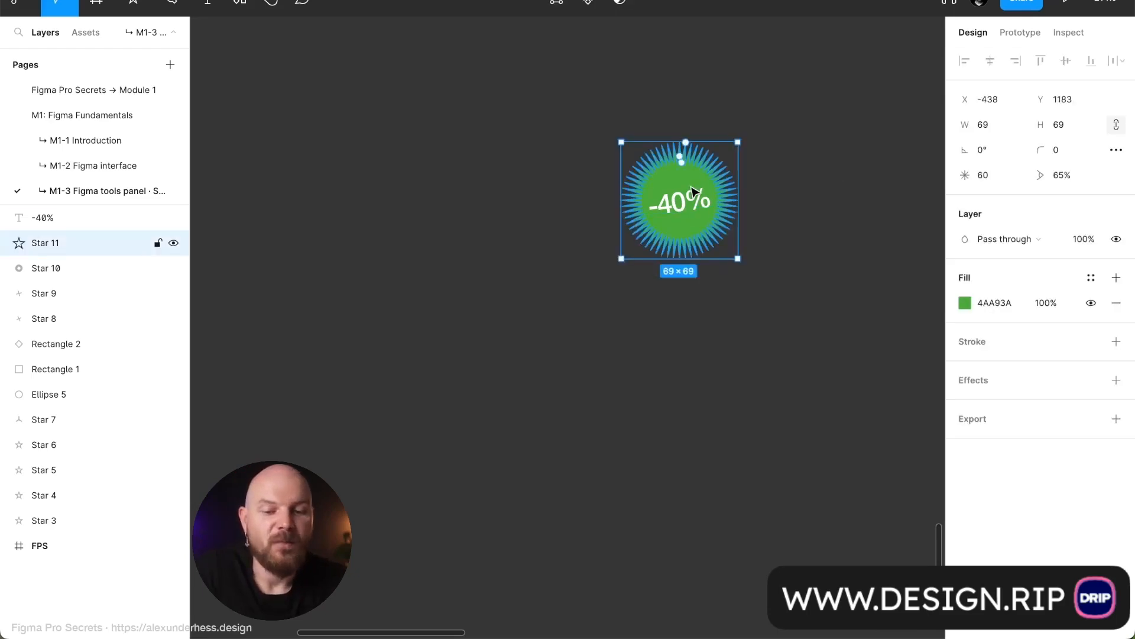
scroll(692, 191, "up", 4)
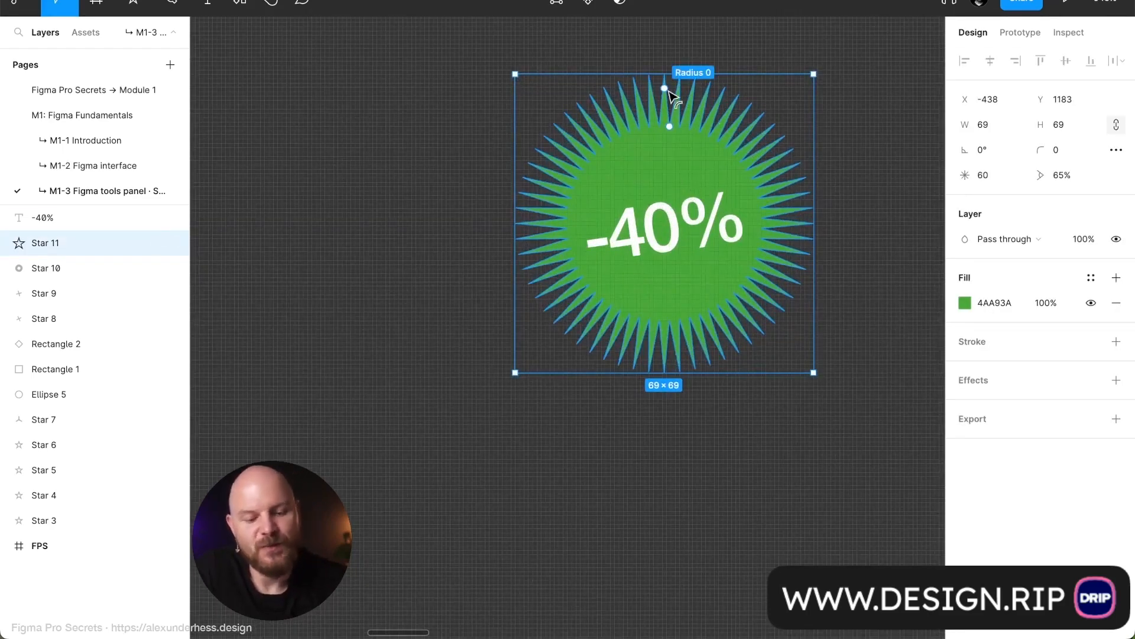
key("Delete")
left_click(658, 204)
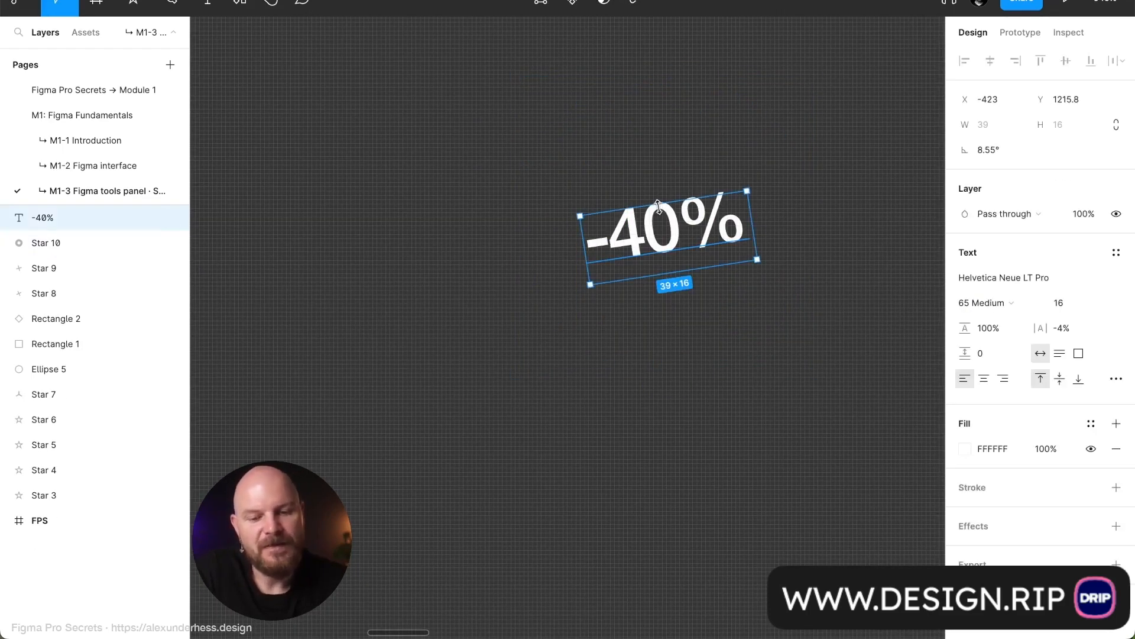
key("Delete")
Delete the circled emblem, the grey burst and the black square with its sparkling diamond, keeping the star rating
key("shift+1")
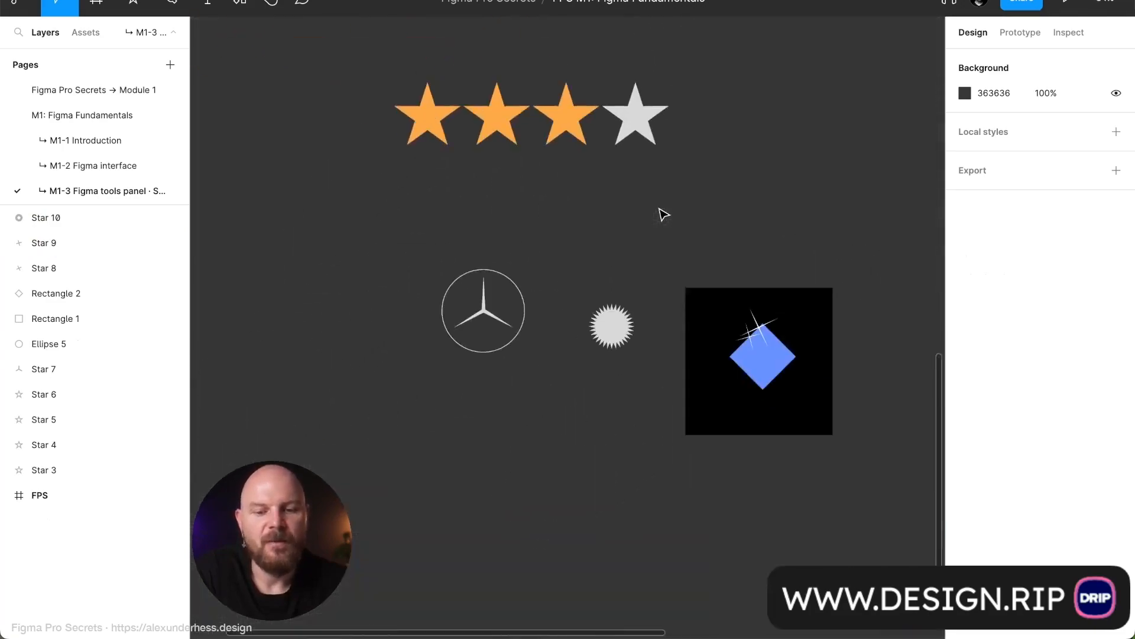
scroll(663, 215, "up", 3)
left_click_drag(342, 306, 778, 536)
key("Delete")
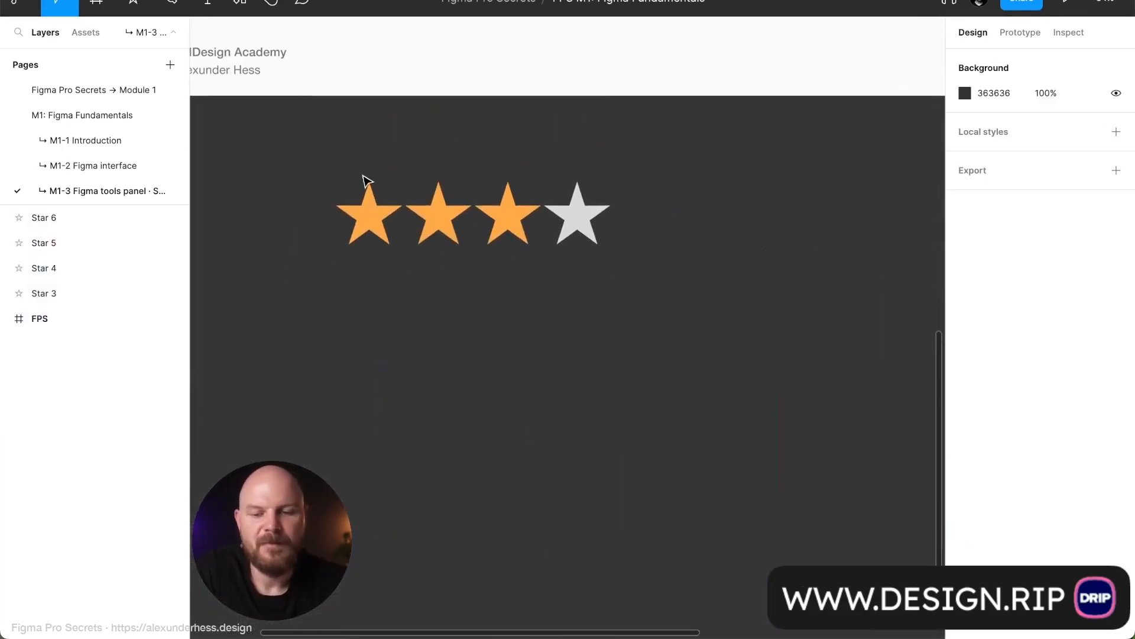
Draw a rectangle about 90 × 107 below the first star of the rating
left_click(146, 5)
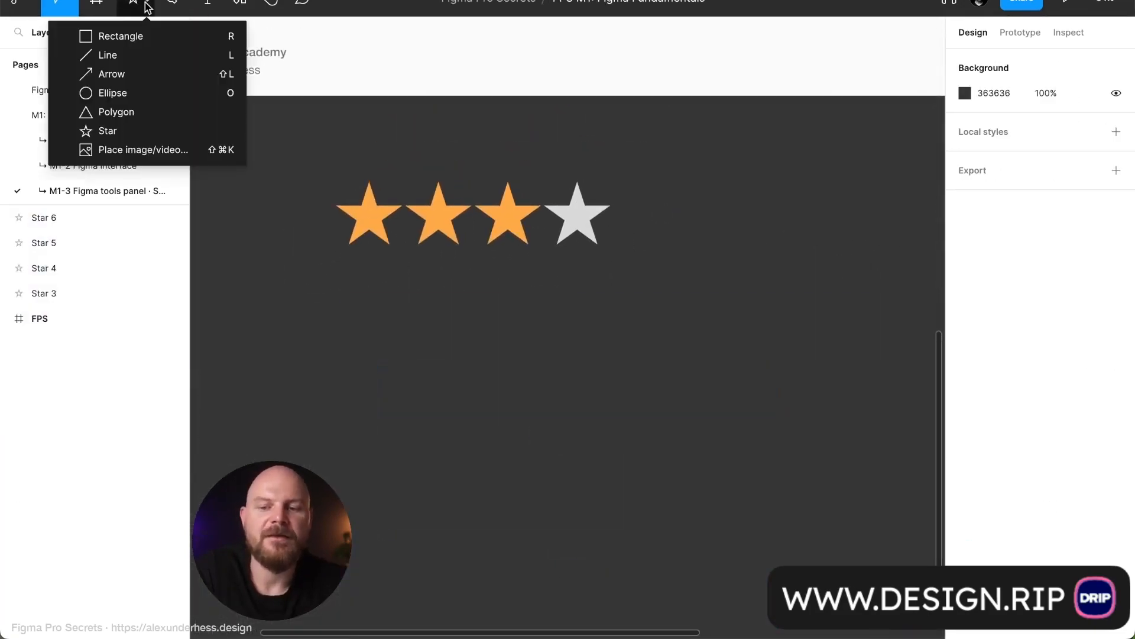
left_click(149, 41)
left_click_drag(334, 295, 395, 370)
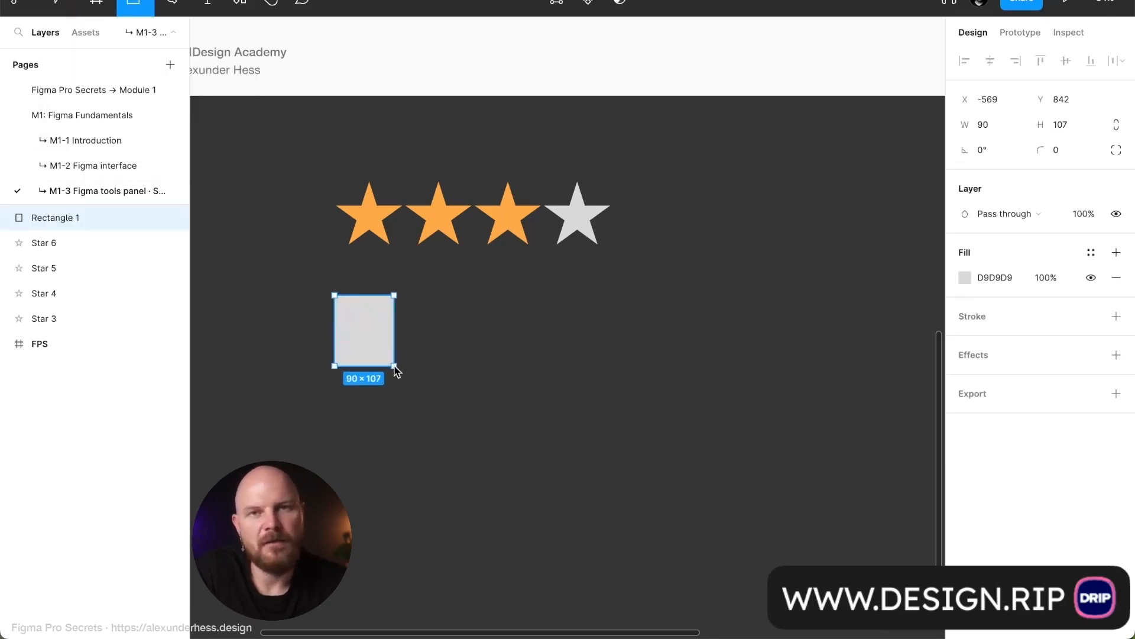
Draw a wide flat rectangle below the star rating and a tall one about 131 × 268 beneath it
key("r")
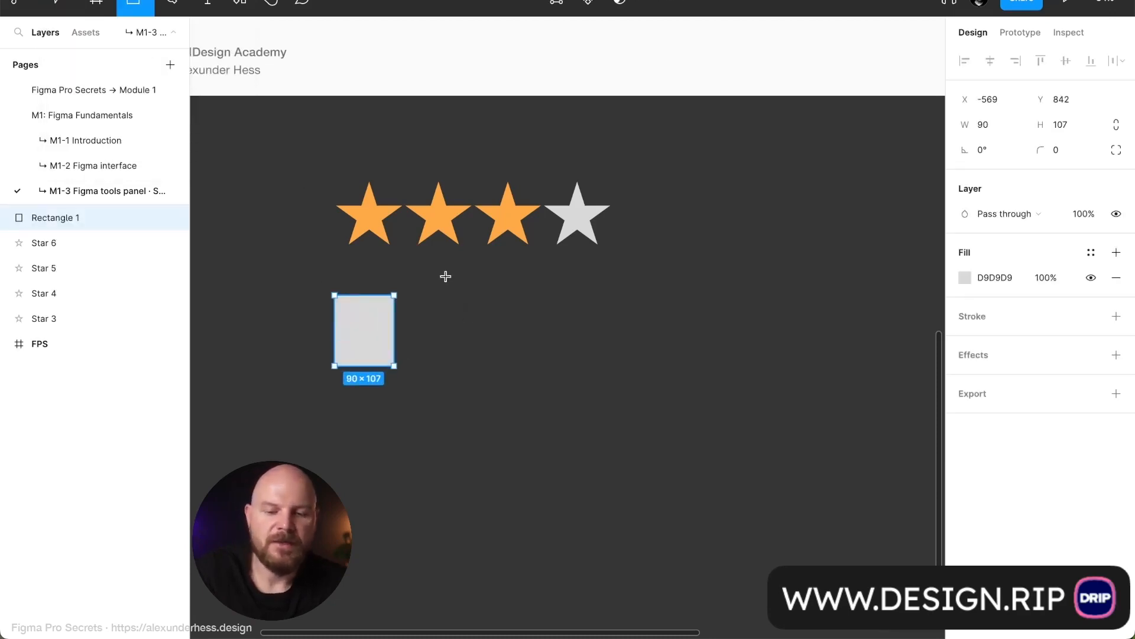
left_click_drag(446, 276, 669, 306)
key("r")
left_click_drag(445, 331, 532, 507)
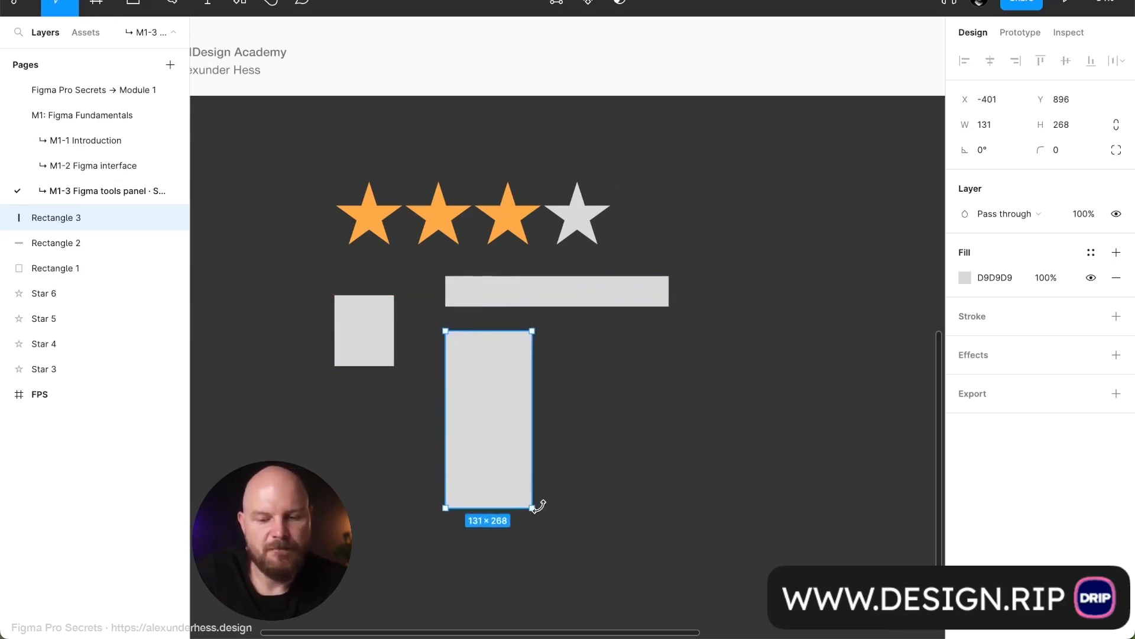
Draw a square about 161 × 161 beside the tall rectangle, and add a default 100 × 100 square farther right
key("r")
left_click_drag(583, 366, 689, 472)
left_click_drag(659, 436, 612, 388)
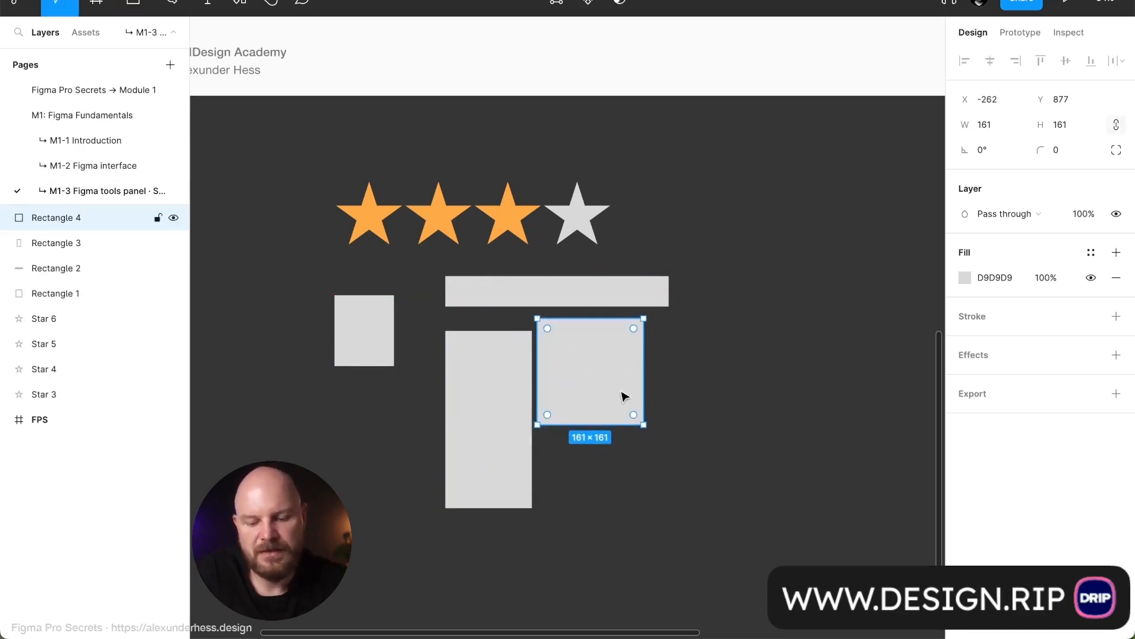
key("r")
left_click(728, 327)
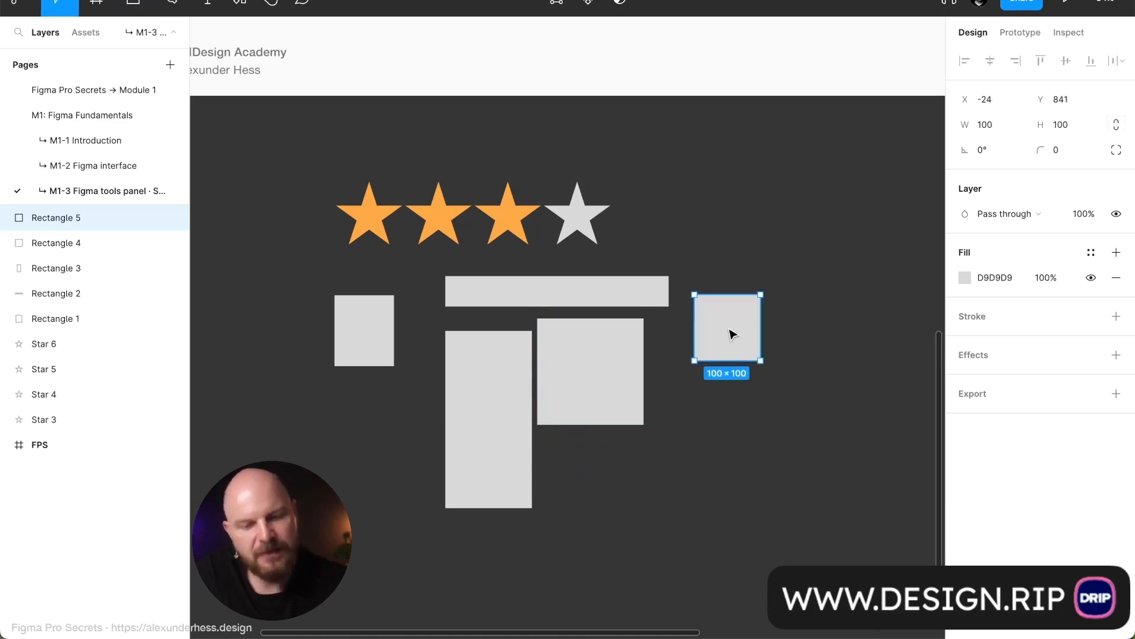
Draw a square about 204 × 204 below the 100 × 100 square
scroll(753, 265, "down", 2)
scroll(753, 266, "right", 1)
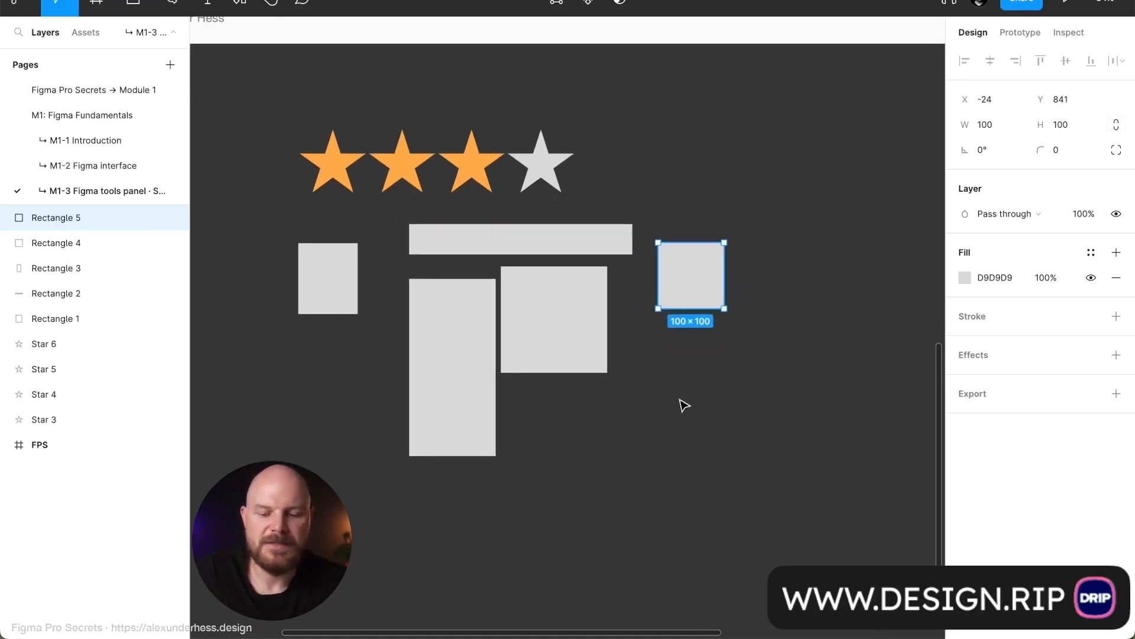
key("r")
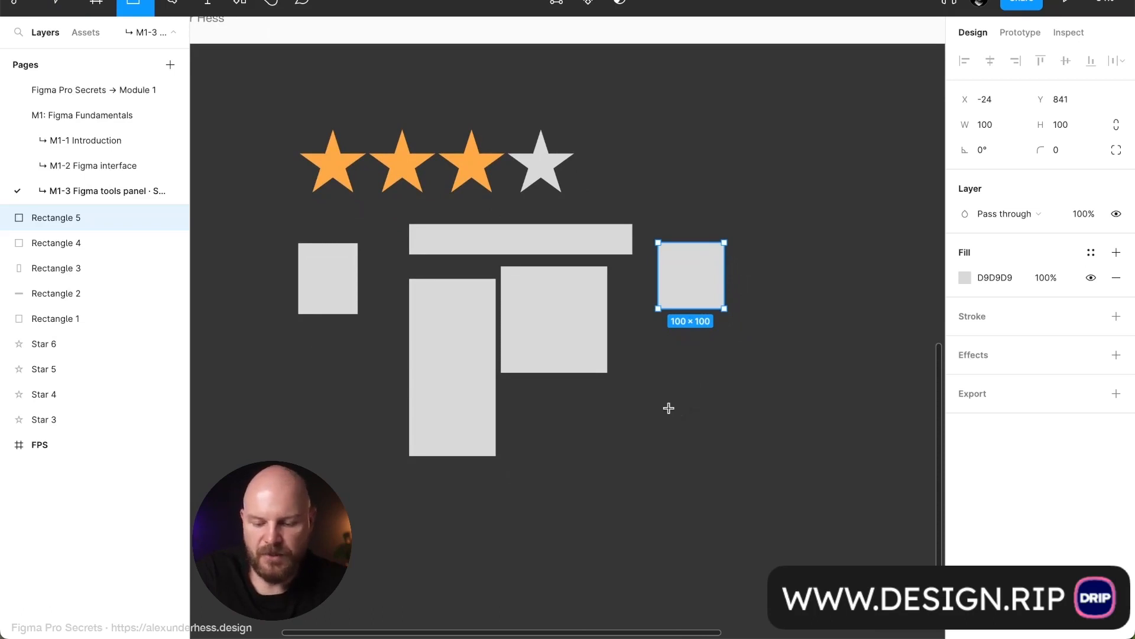
mouse_move(669, 408)
left_mouse_down()
mouse_move(740, 474)
mouse_move(730, 431)
left_mouse_up()
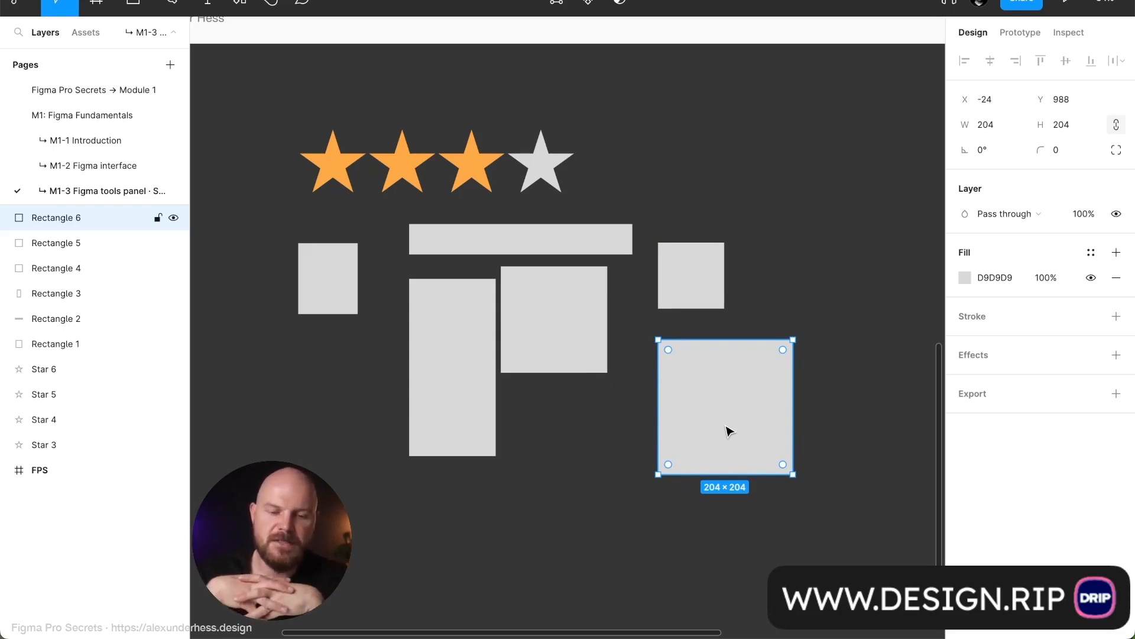
Draw a straight line beside the last star of the rating and reshape it to about 173 long, tilted about 17°
left_click(146, 5)
left_click(144, 55)
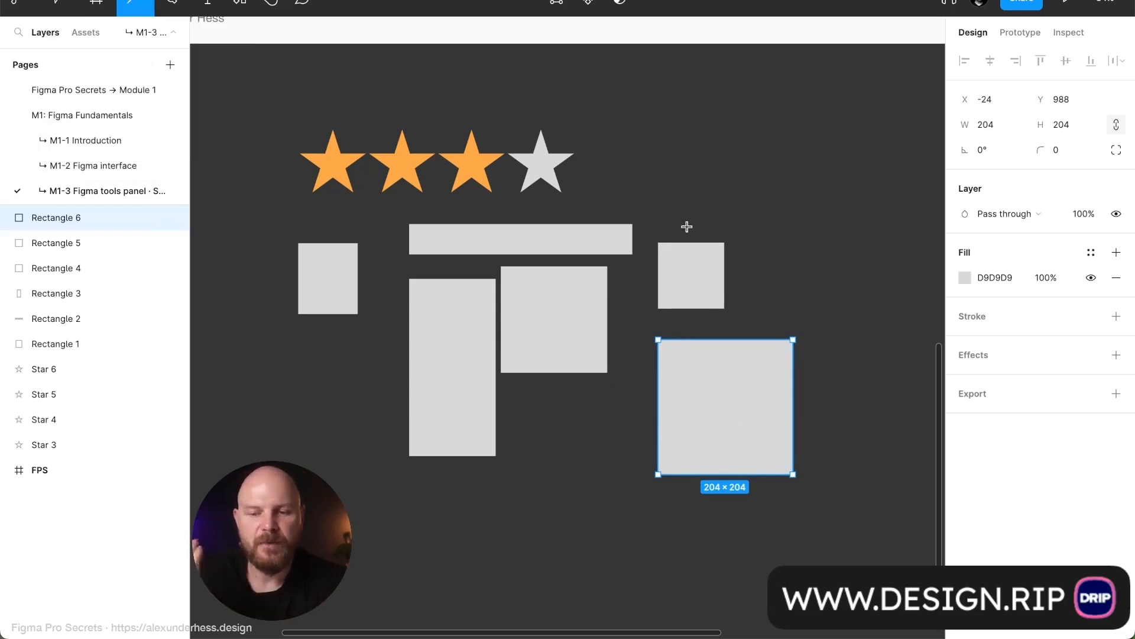
left_click_drag(634, 139, 786, 141)
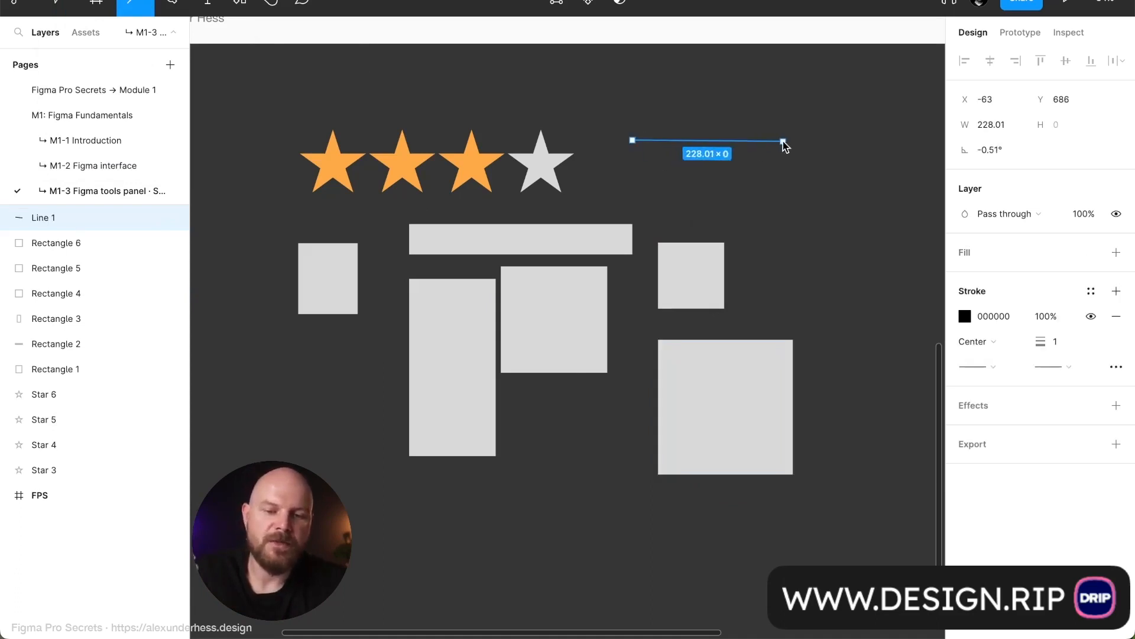
scroll(762, 63, "up", 5)
left_click_drag(867, 422, 692, 274)
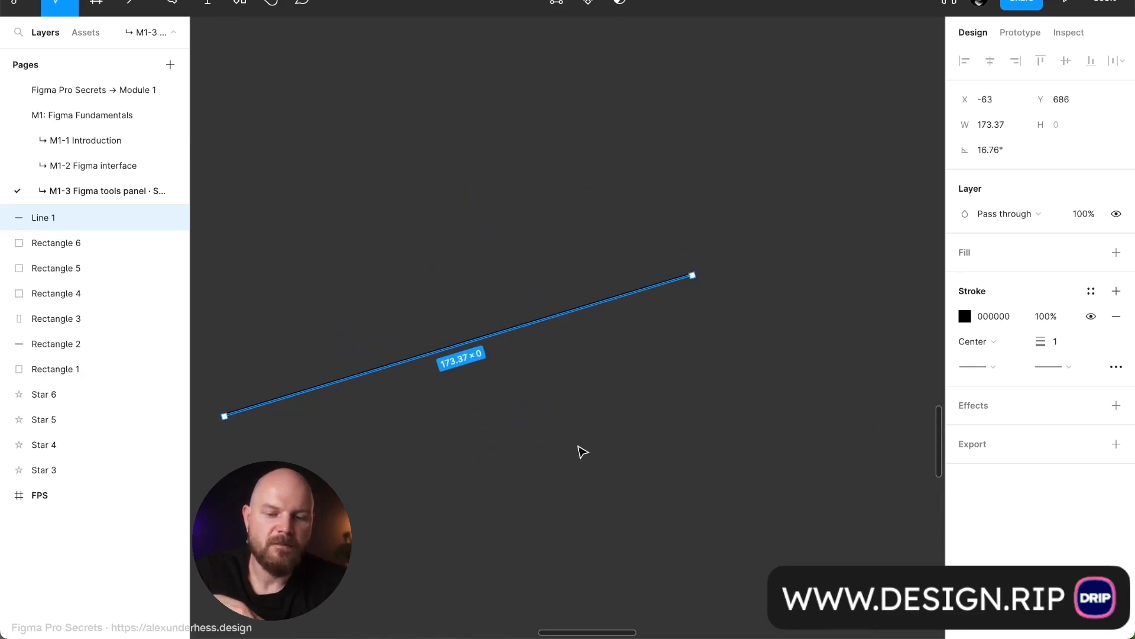
Draw two closely spaced, parallel horizontal lines below the tilted line
left_click(593, 448)
key("l")
left_click_drag(409, 459, 799, 480)
key("l")
left_click_drag(602, 498, 783, 498)
left_click(726, 380)
key("shift+1")
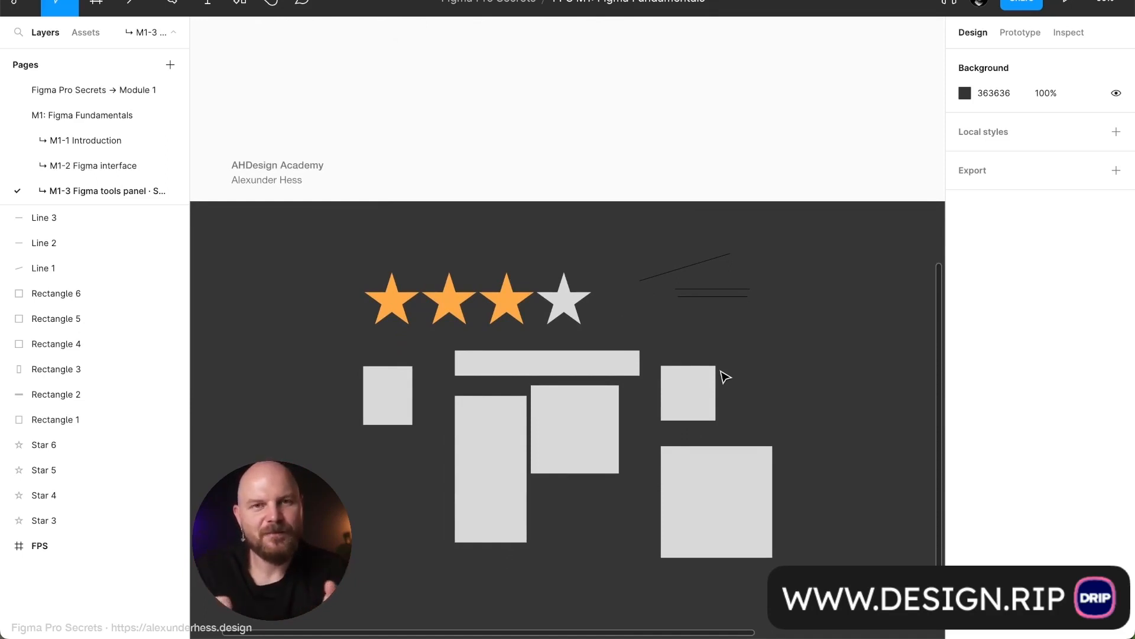
scroll(727, 376, "down", 4)
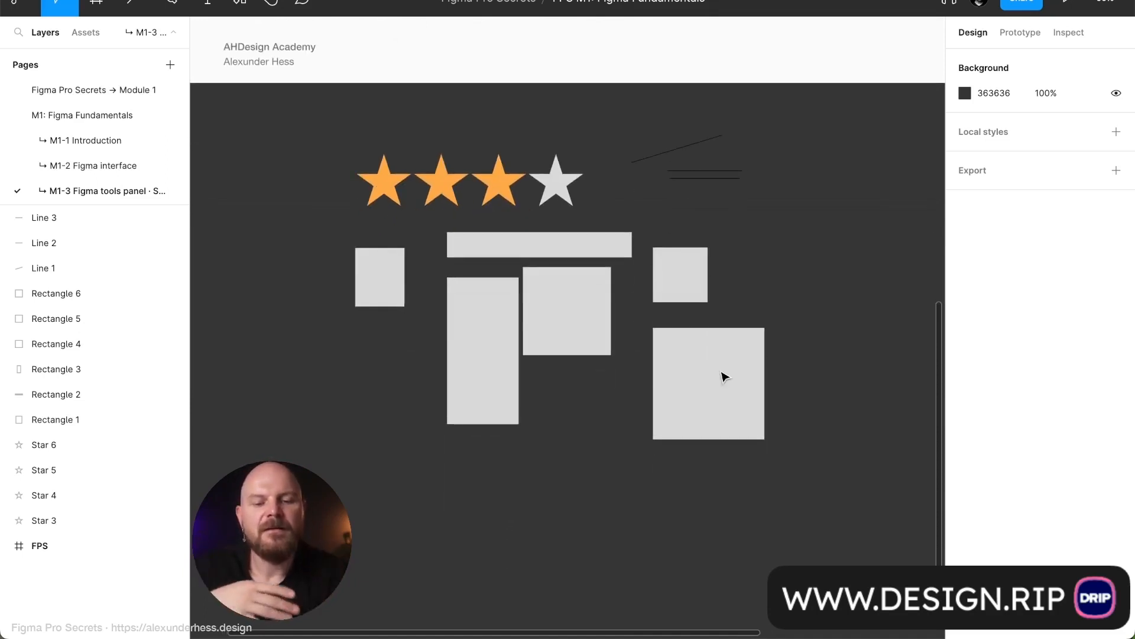